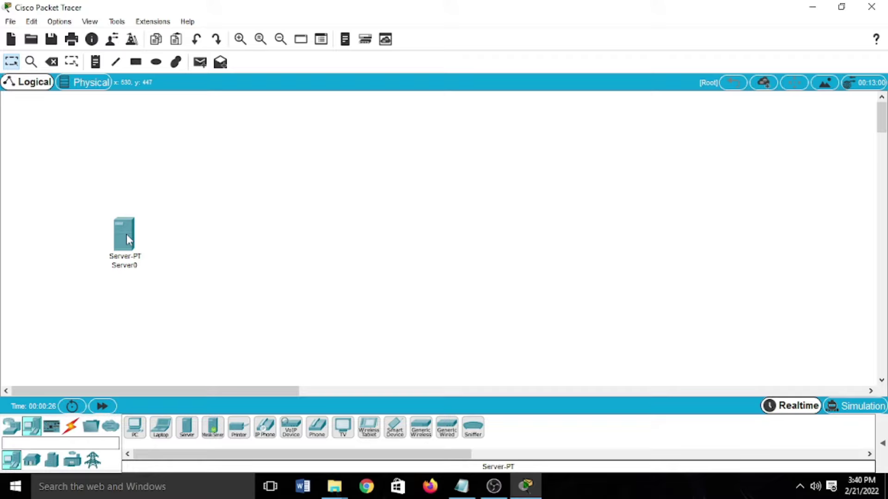
Place a 2960 switch in the workspace beside Server0.
left_click(11, 431)
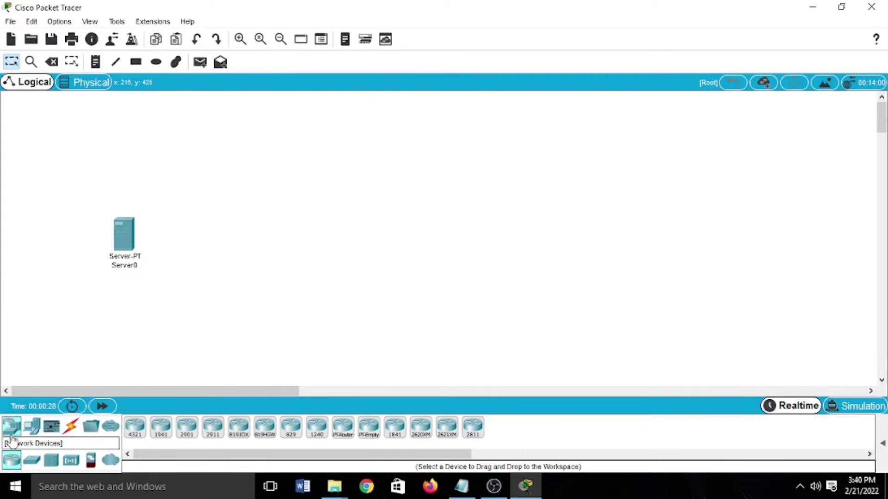
left_click(31, 460)
left_click_drag(144, 436, 230, 244)
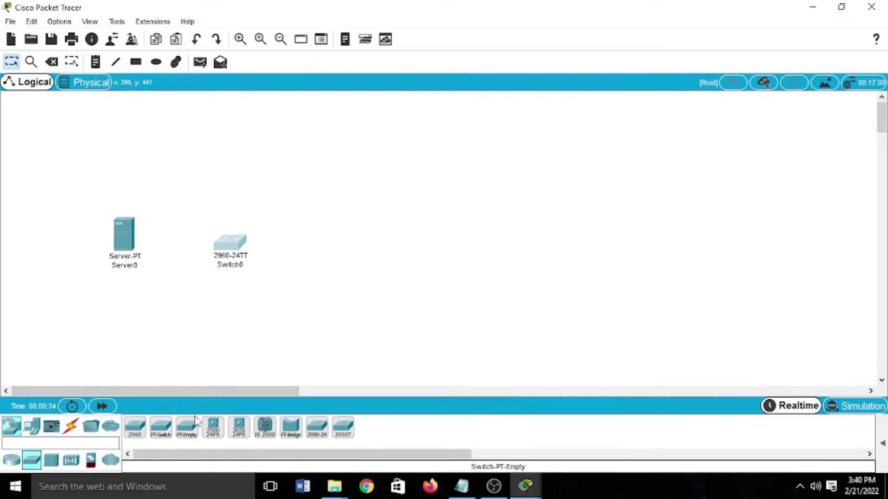
Place three 1941 routers in a triangle beyond Switch0, with Router1 above and between Router0 and Router2.
left_click(32, 426)
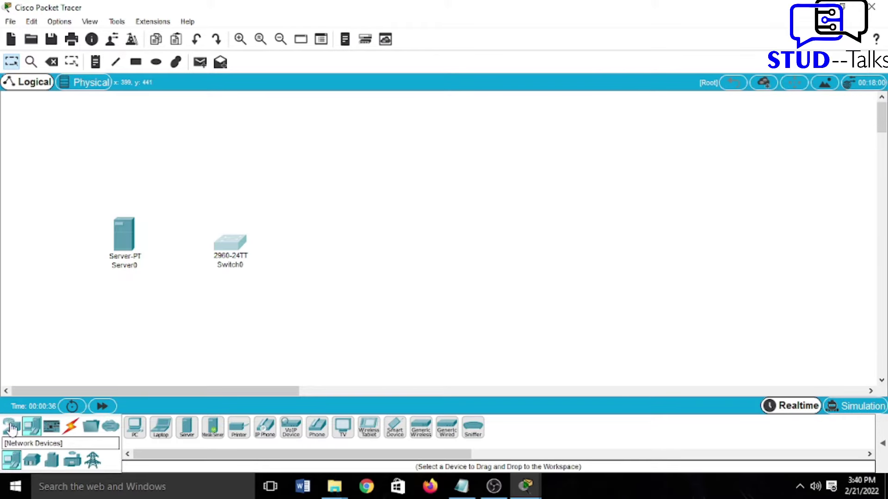
left_click(12, 426)
left_click_drag(159, 432, 418, 178)
left_click_drag(160, 427, 507, 261)
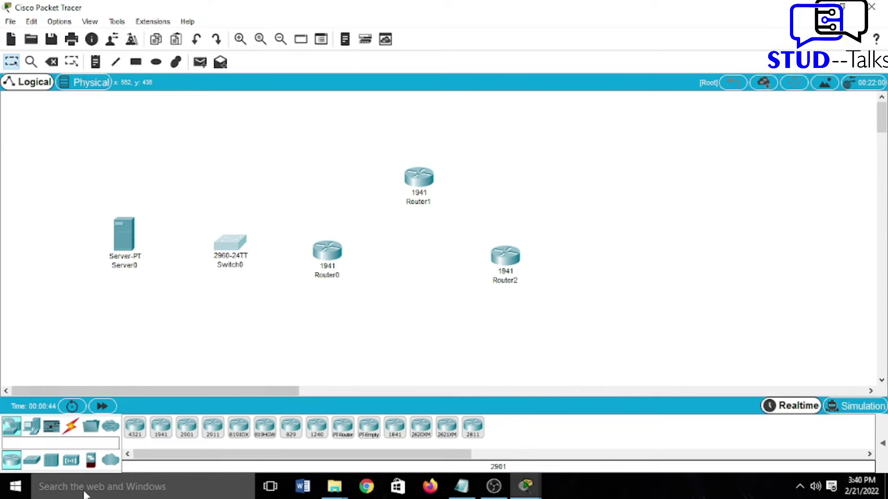
Add a second 2960 switch beyond Router2 and a PC beyond that switch.
left_click(31, 460)
left_click_drag(135, 428, 622, 255)
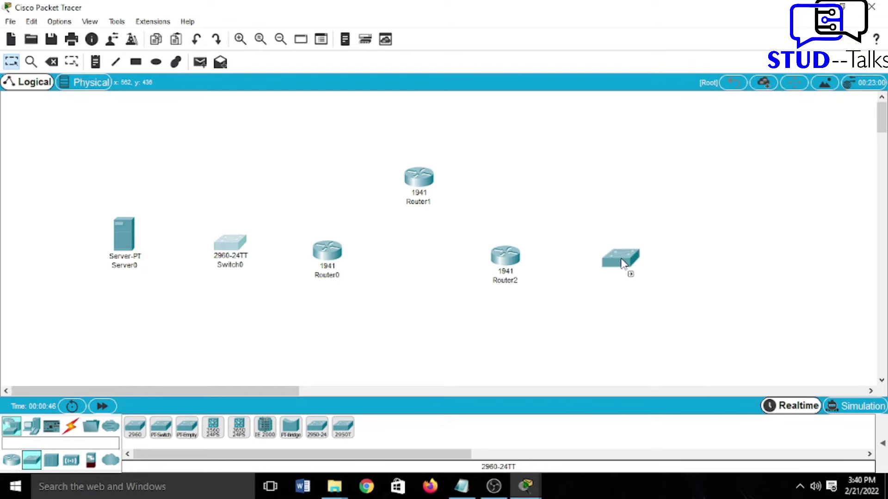
left_click(32, 426)
left_click_drag(135, 427, 724, 257)
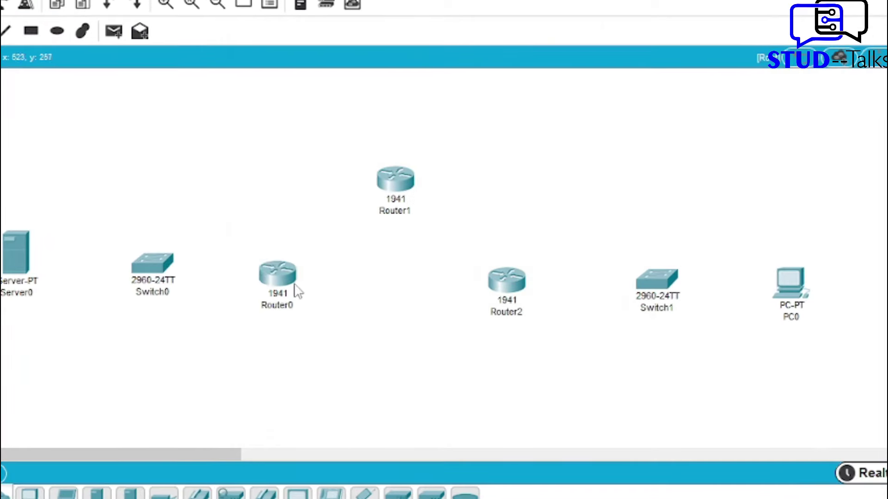
Install an HWIC-2T serial module in the first expansion slot of Router0.
left_click(329, 255)
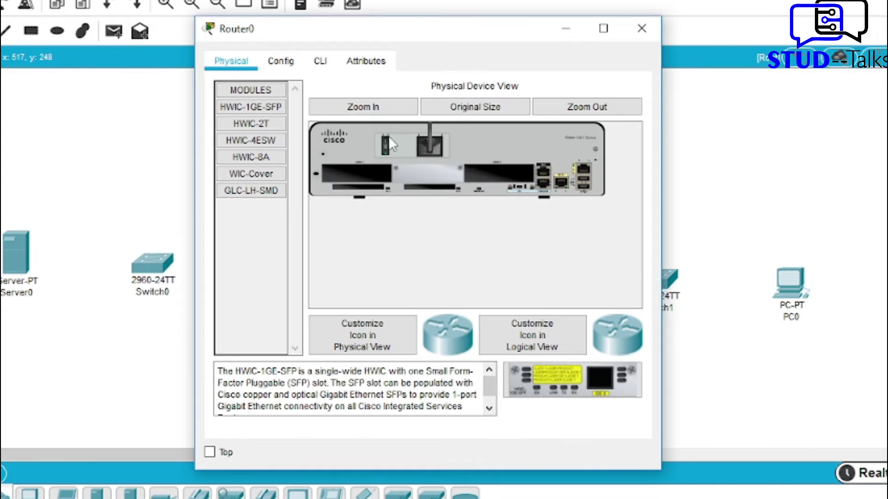
left_click_drag(251, 124, 377, 168)
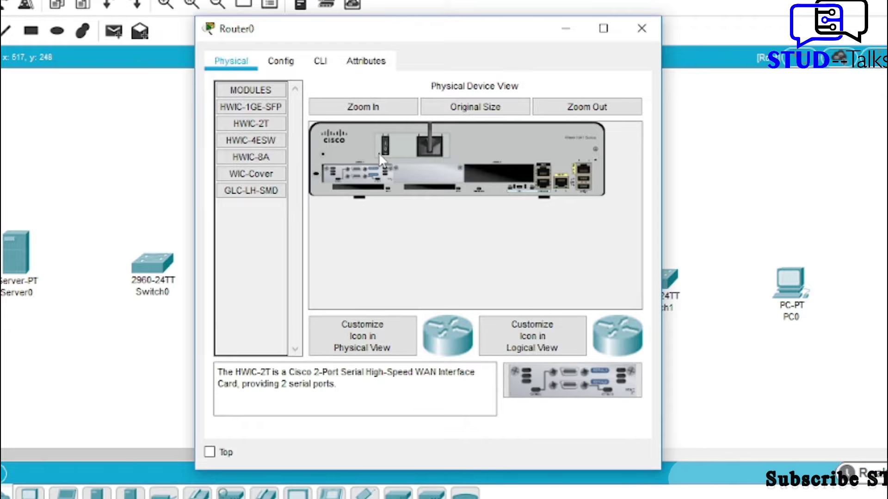
left_click(641, 28)
Install an HWIC-2T serial module in the first expansion slot of Router1.
left_click(395, 178)
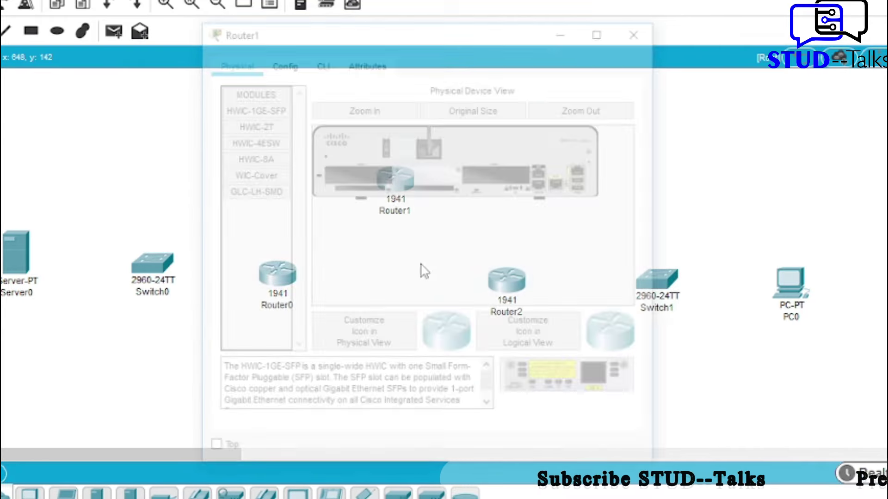
left_click_drag(273, 124, 361, 171)
left_click(624, 33)
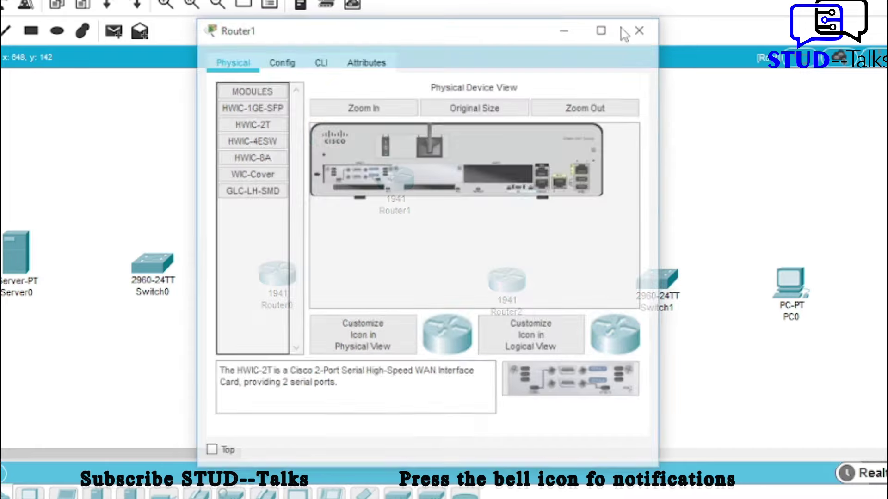
Install an HWIC-2T serial module in the first expansion slot of Router2.
left_click(506, 280)
left_click_drag(273, 123, 357, 172)
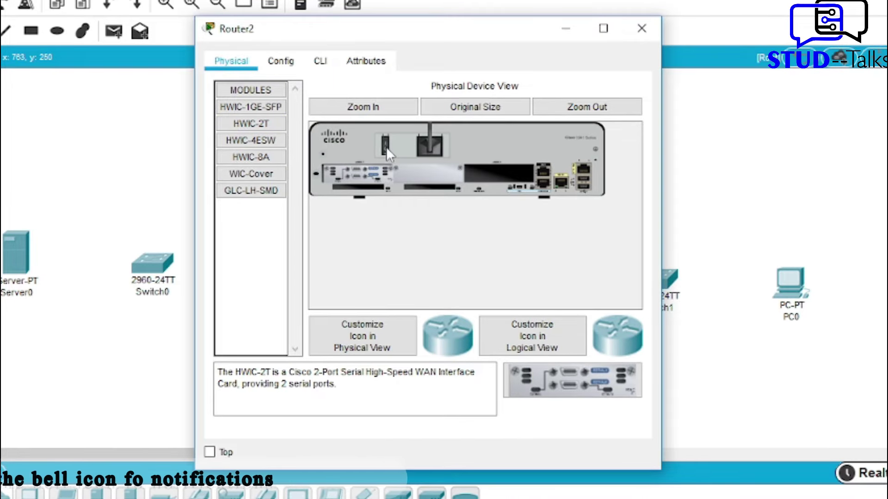
left_click(641, 28)
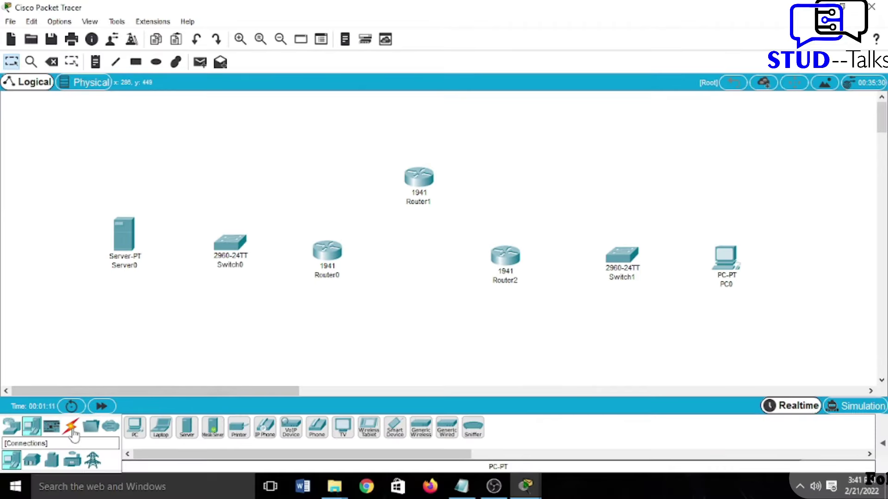
Connect Server0's FastEthernet0 to Switch0's FastEthernet0/2 with a copper straight-through cable.
left_click(70, 426)
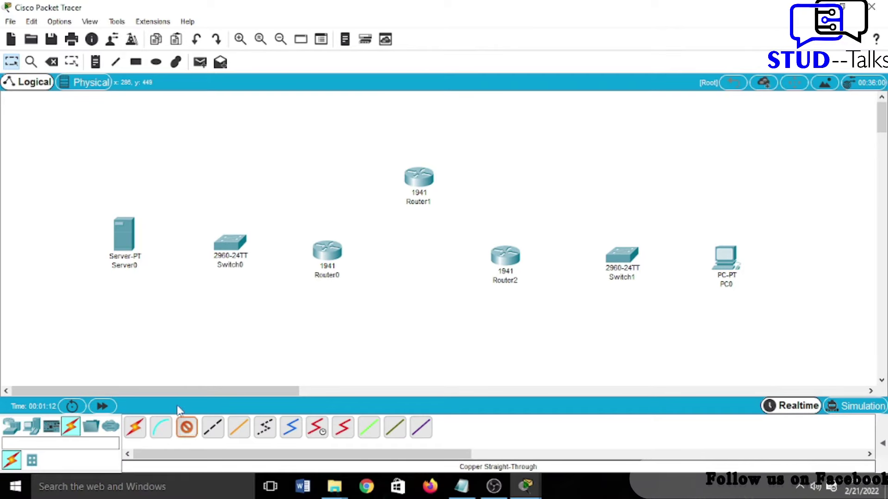
left_click(124, 233)
left_click(168, 241)
left_click(227, 242)
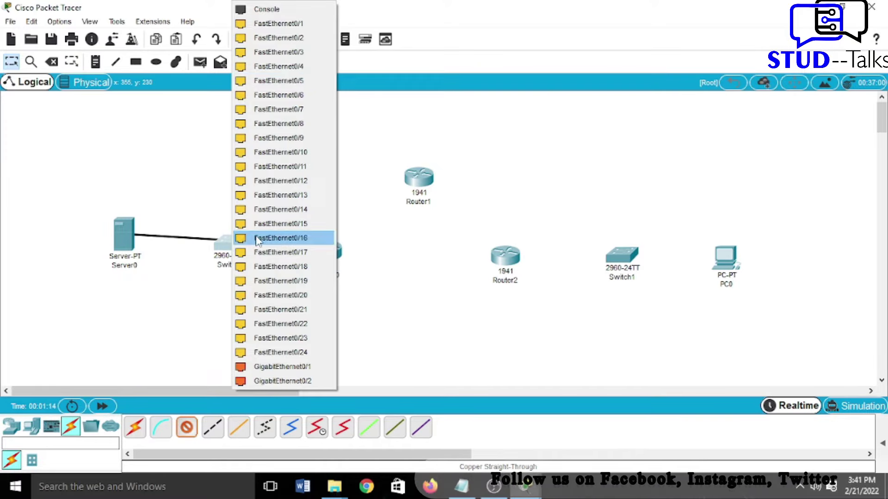
left_click(278, 38)
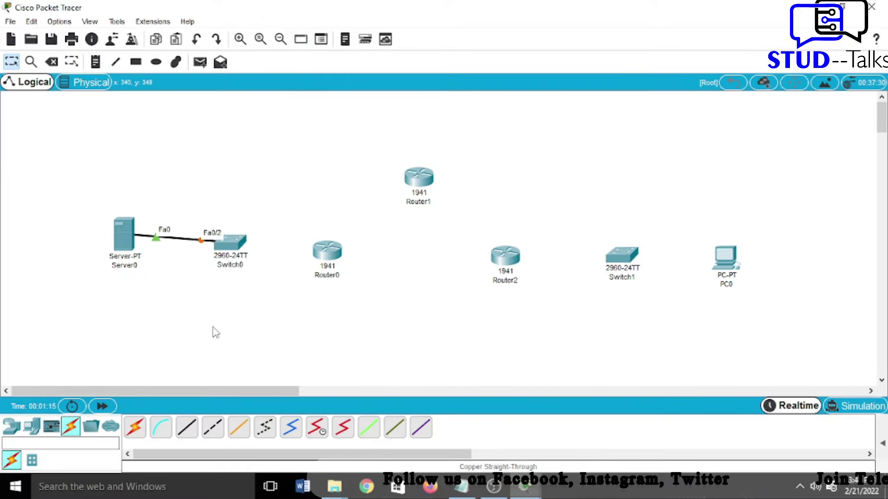
Connect Switch0's FastEthernet0/1 to Router0's GigabitEthernet0/0 with a copper straight-through cable.
left_click(238, 261)
left_click(278, 24)
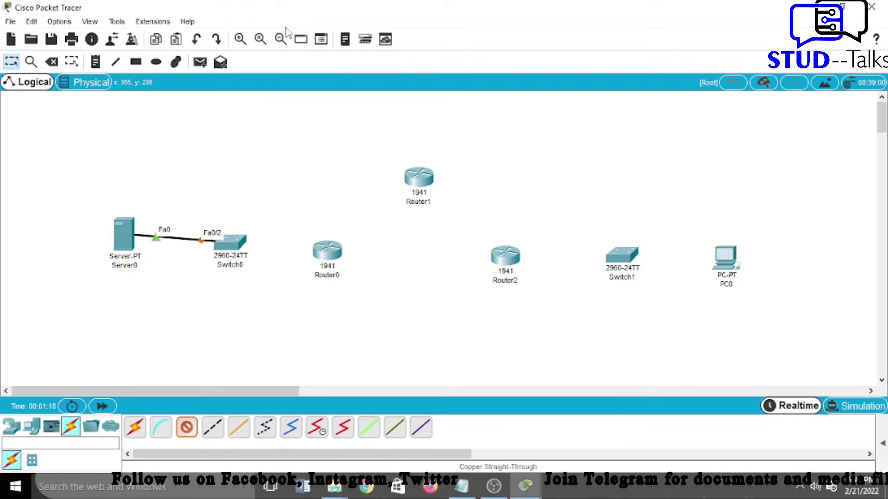
left_click(329, 257)
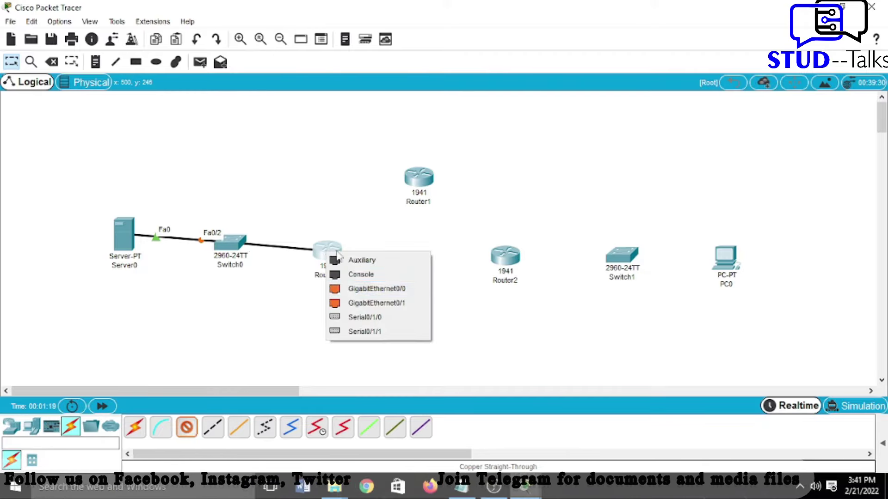
left_click(358, 289)
Connect Router0's Serial0/1/0 to Router1's Serial0/1/0 with a serial DCE cable, starting from Router0.
left_click(318, 426)
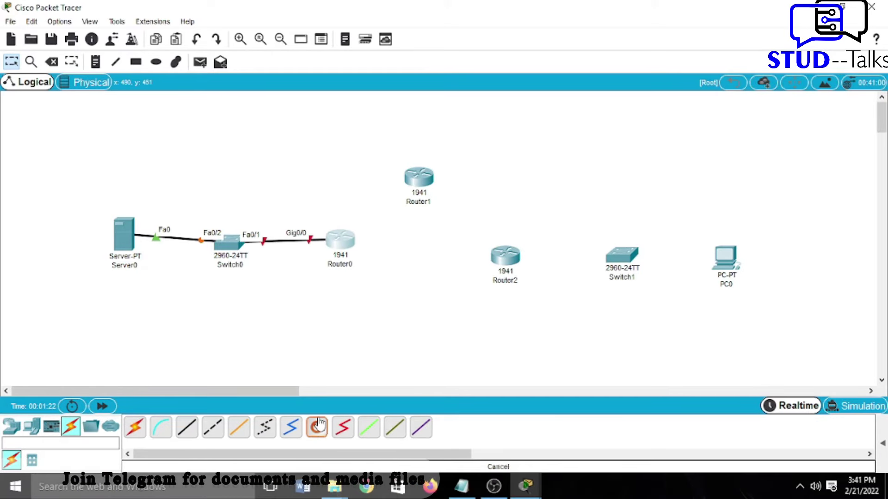
left_click(340, 238)
left_click(370, 285)
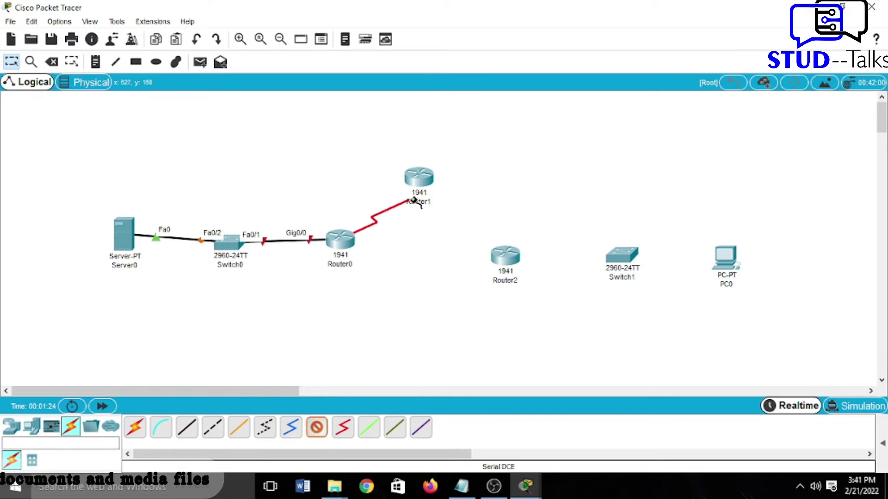
left_click(417, 178)
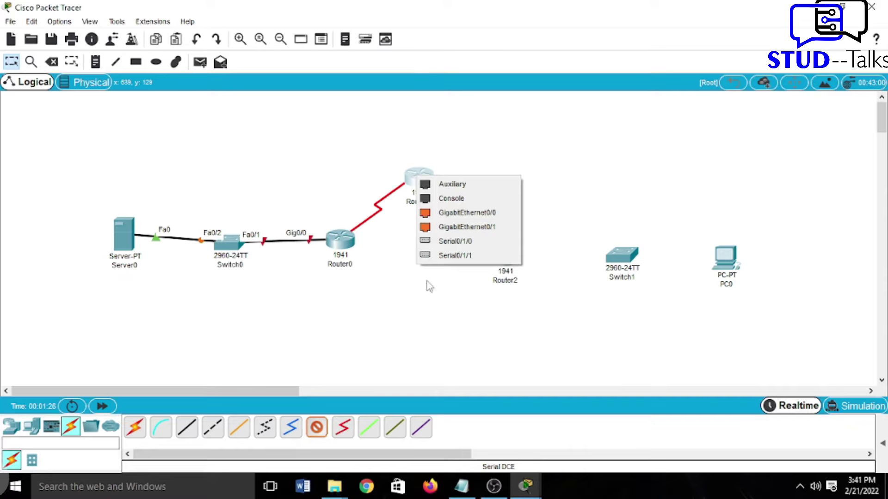
left_click(454, 241)
Connect Router1's Serial0/1/1 to Router2's Serial0/1/0 with a serial DCE cable, starting from Router1.
left_click(317, 427)
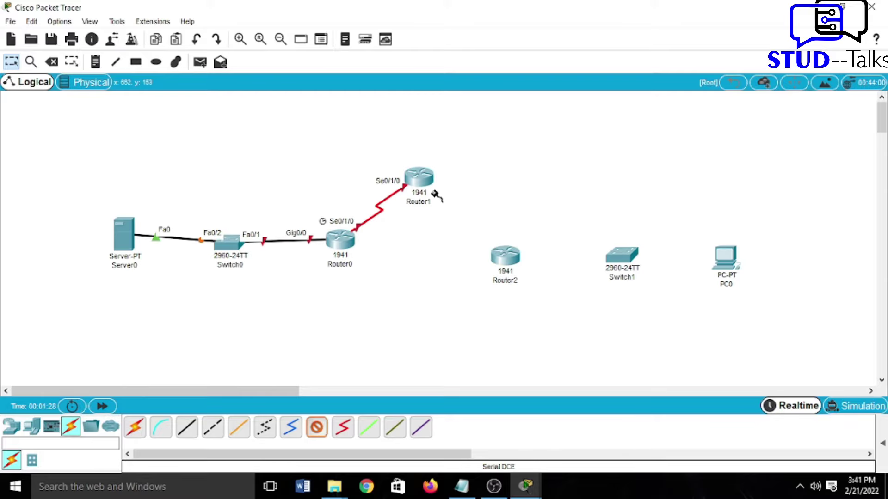
left_click(418, 178)
left_click(451, 240)
left_click(505, 259)
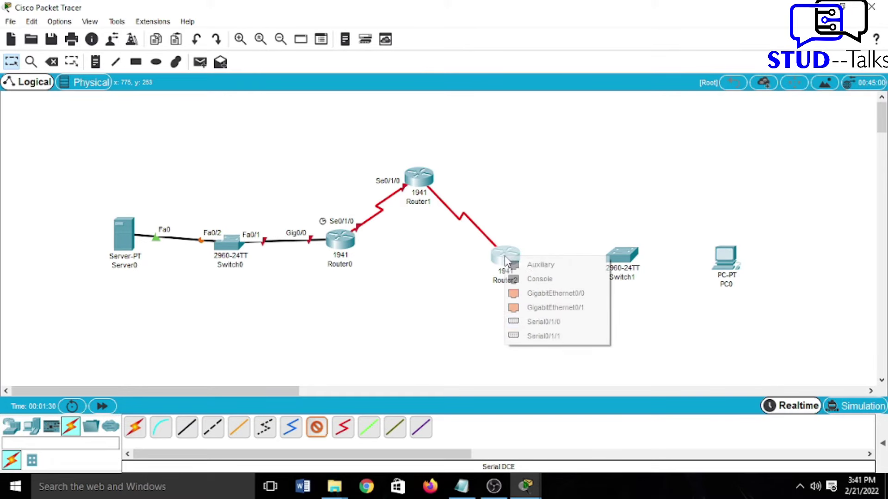
left_click(534, 323)
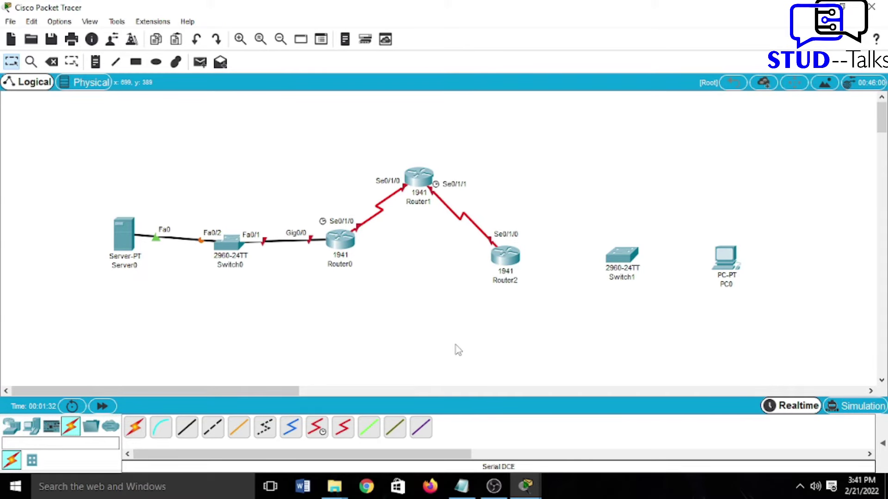
Connect Router2's GigabitEthernet0/0 to Switch1's FastEthernet0/1 with a copper straight-through cable.
left_click(187, 427)
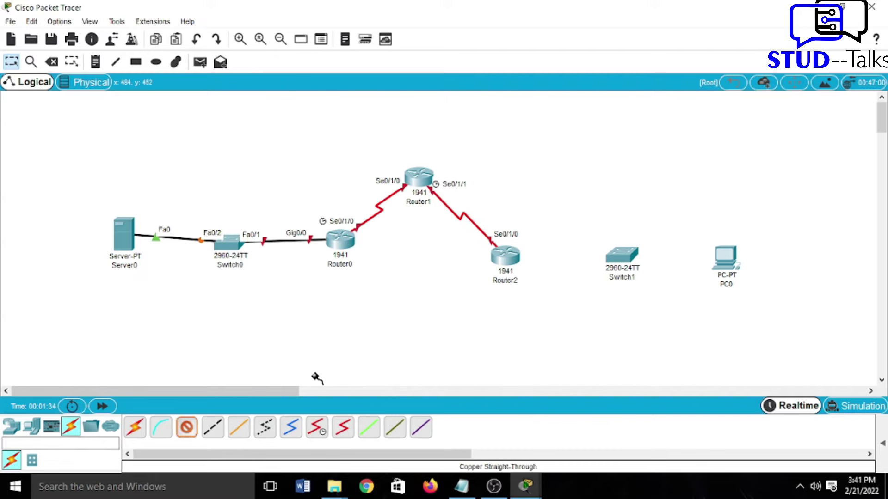
left_click(501, 258)
left_click(547, 291)
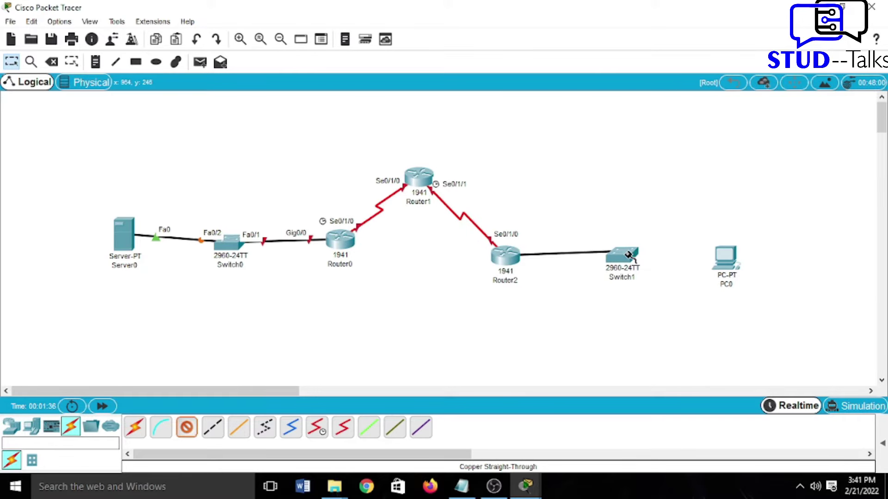
left_click(620, 254)
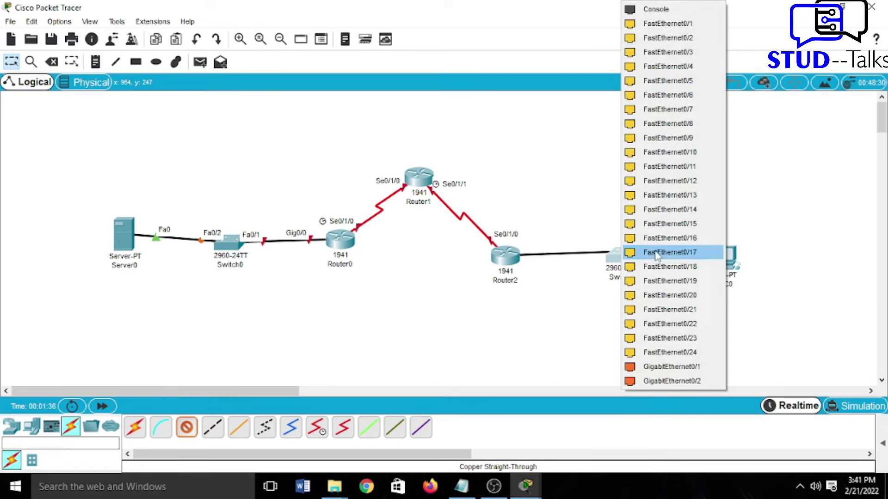
left_click(679, 26)
Connect Switch1's FastEthernet0/2 to PC0's FastEthernet0 with a copper straight-through cable.
left_click(186, 427)
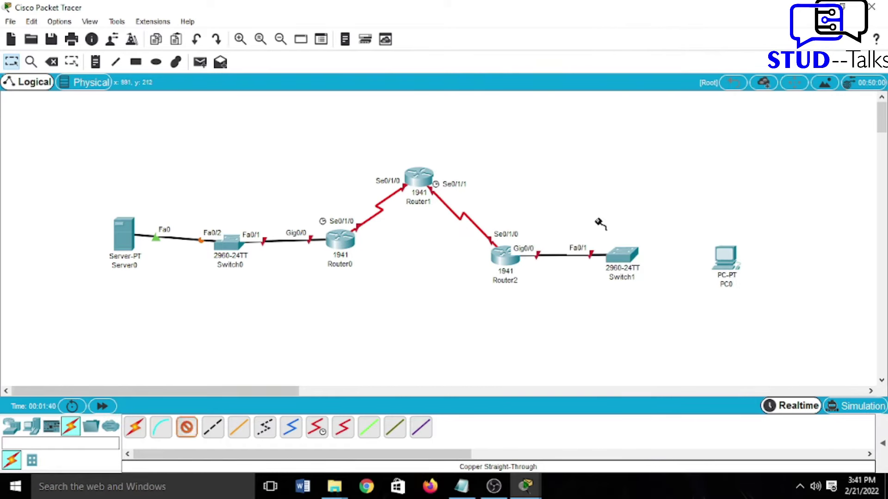
left_click(630, 255)
left_click(712, 23)
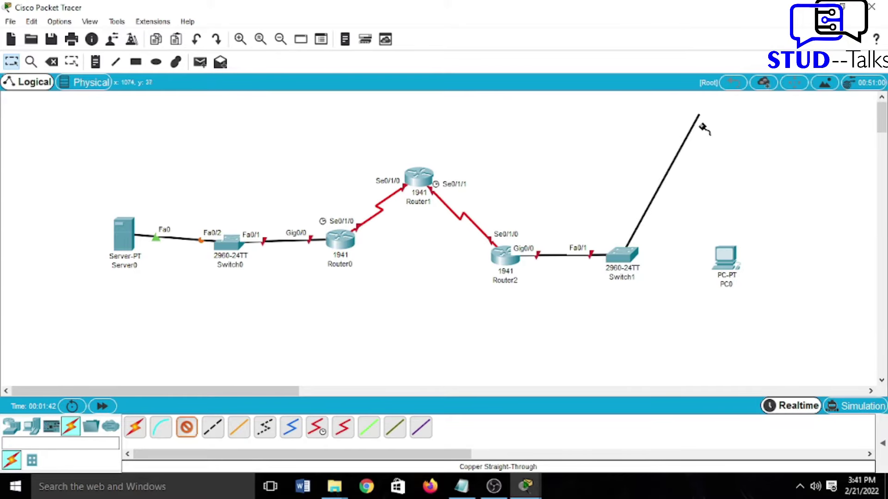
left_click(720, 254)
left_click(771, 309)
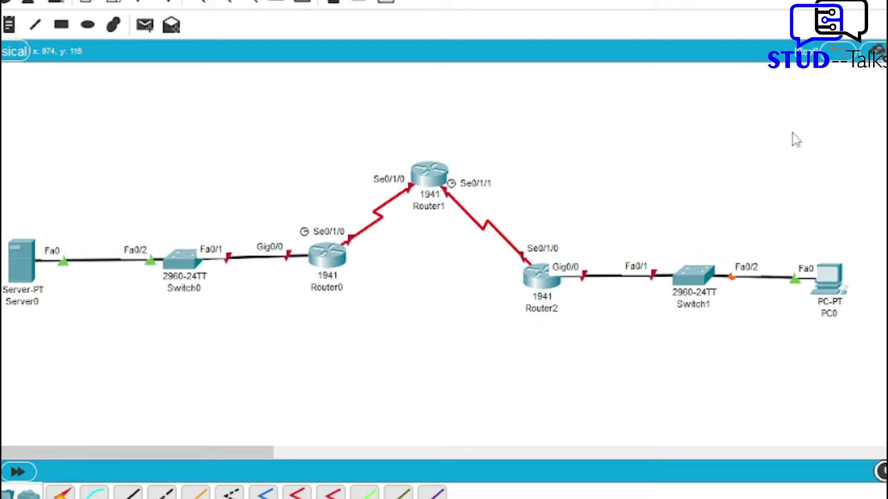
Set both the display name and the hostname of Router0 to R1.
left_click(339, 259)
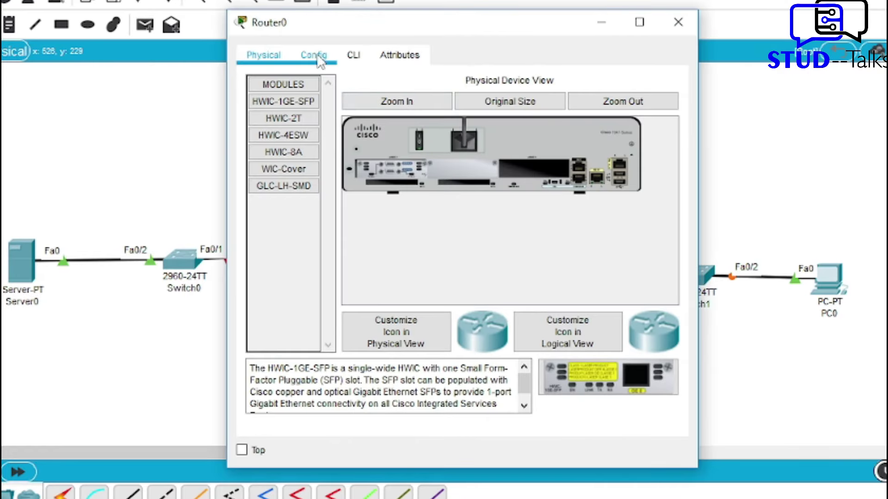
left_click(314, 55)
double_click(505, 131)
key("BackSpace")
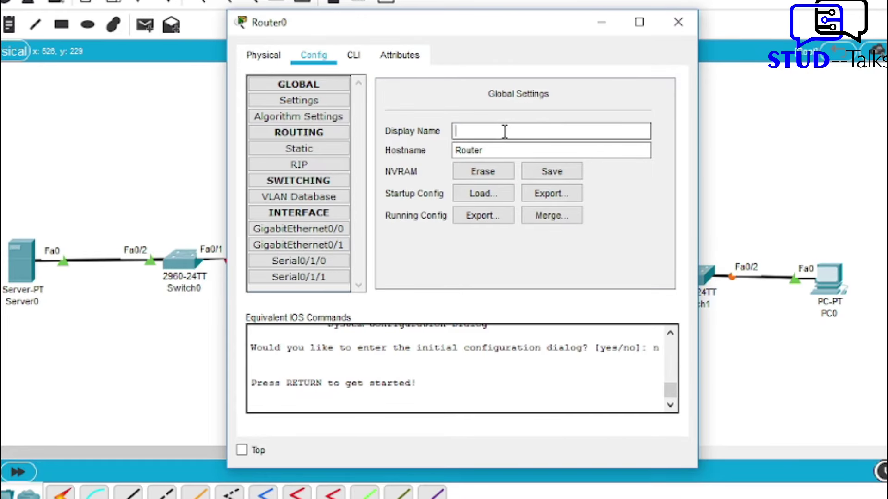
type("R1")
key("Tab")
type("R1")
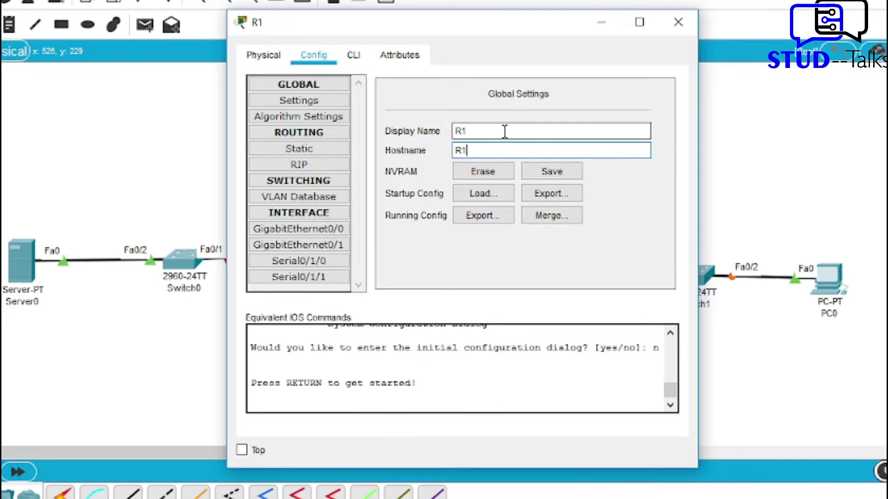
key("Return")
Assign IP address 192.168.1.1 with subnet mask 255.255.255.0 to R1's GigabitEthernet0/0 interface.
left_click(346, 230)
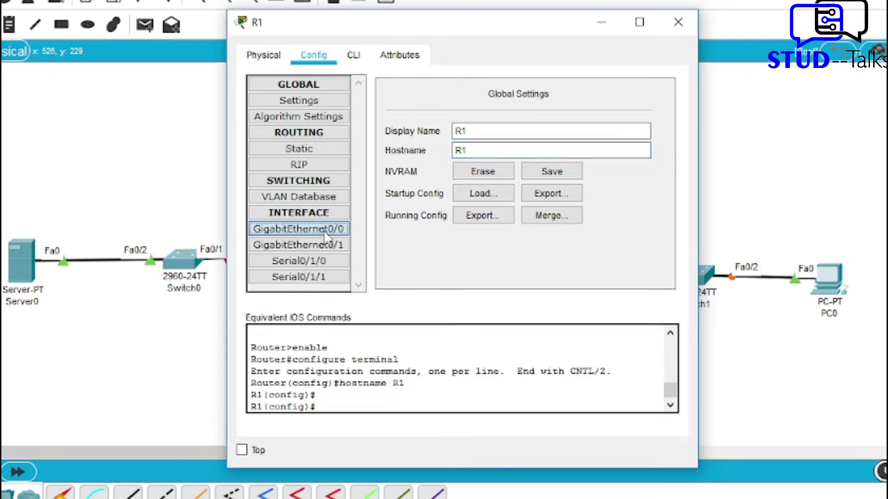
left_click(555, 182)
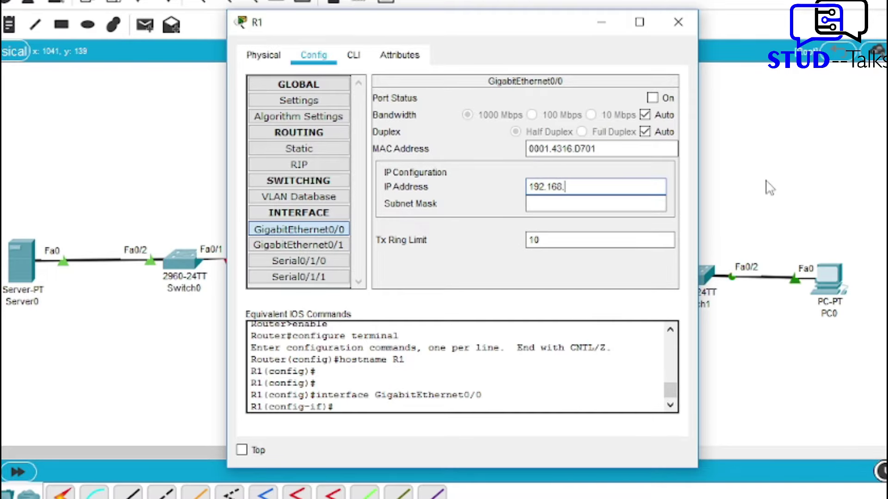
type("192.168.1.1")
key("Tab")
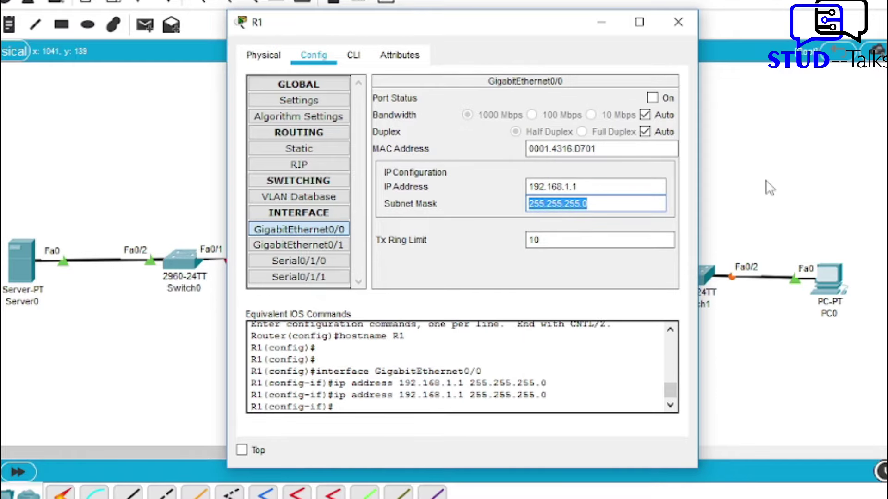
Enable R1's GigabitEthernet0/0 port, and assign 10.1.1.1 with subnet mask 255.255.255.252 to its Serial0/1/0 interface with that port on.
left_click(653, 99)
left_click(287, 261)
left_click(597, 169)
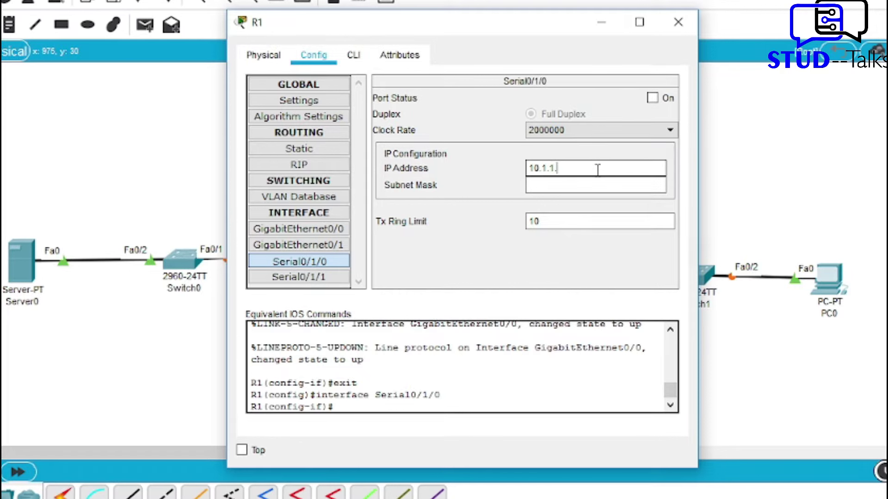
type("10.1.1.1")
key("Tab")
key("BackSpace")
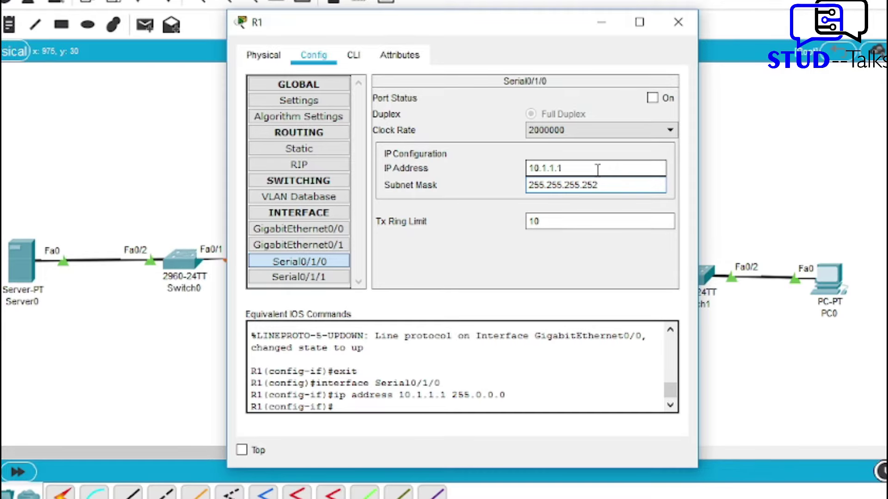
left_click(652, 98)
left_click(692, 13)
Set both the display name and the hostname of Router1 to R2.
double_click(429, 179)
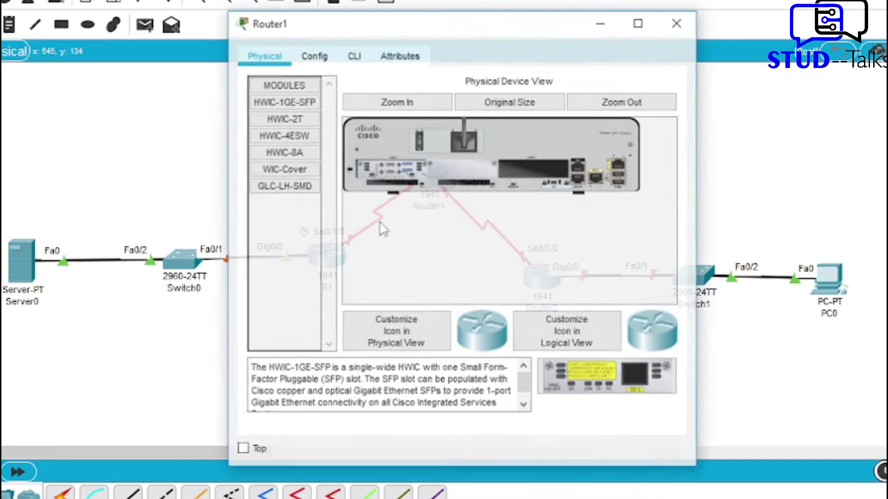
left_click(314, 56)
double_click(506, 134)
key("BackSpace")
type("R2")
key("Tab")
type("R2")
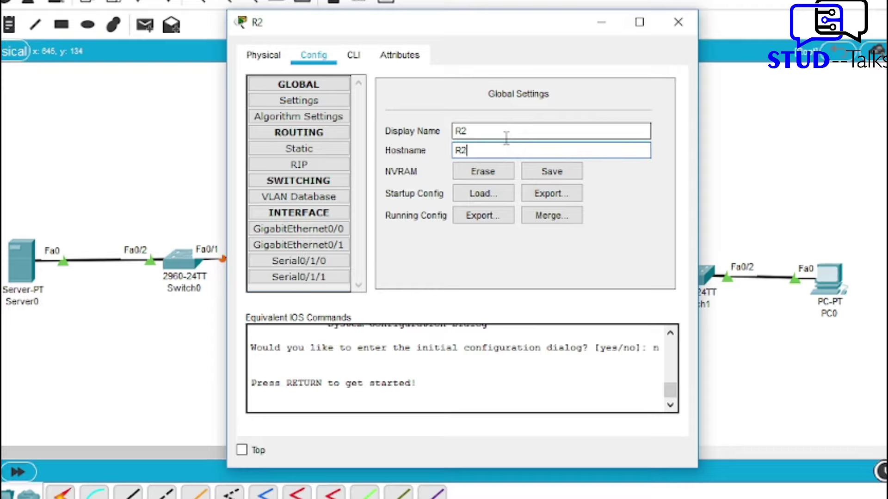
key("Return")
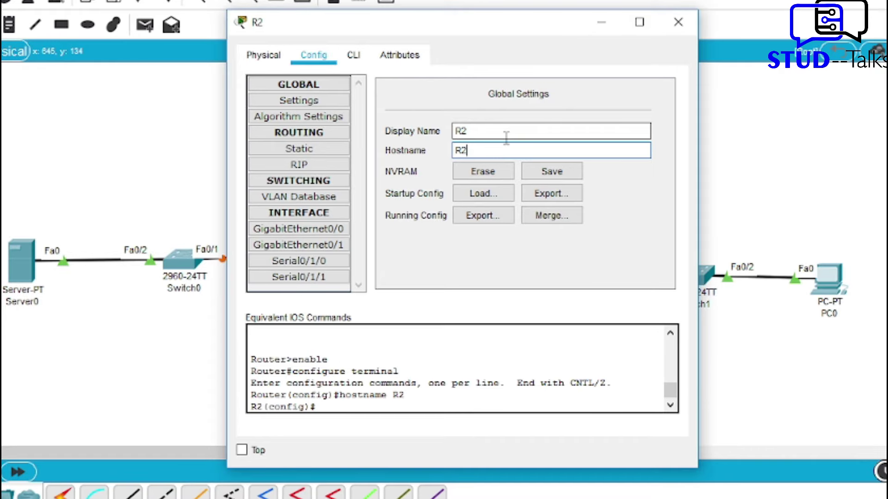
Assign IP address 10.1.1.2 with subnet mask 255.255.255.252 to R2's Serial0/1/0 interface and turn the port on.
left_click(310, 262)
left_click(531, 168)
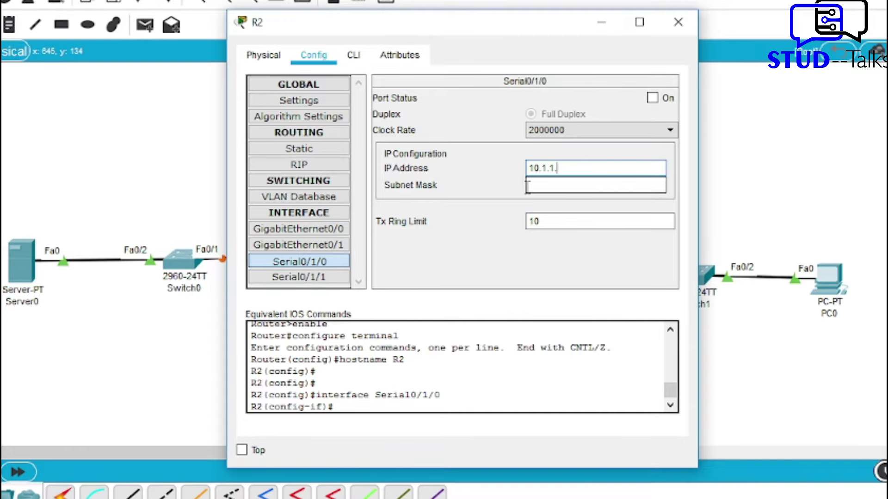
type("10.1.1.2")
left_click(527, 187)
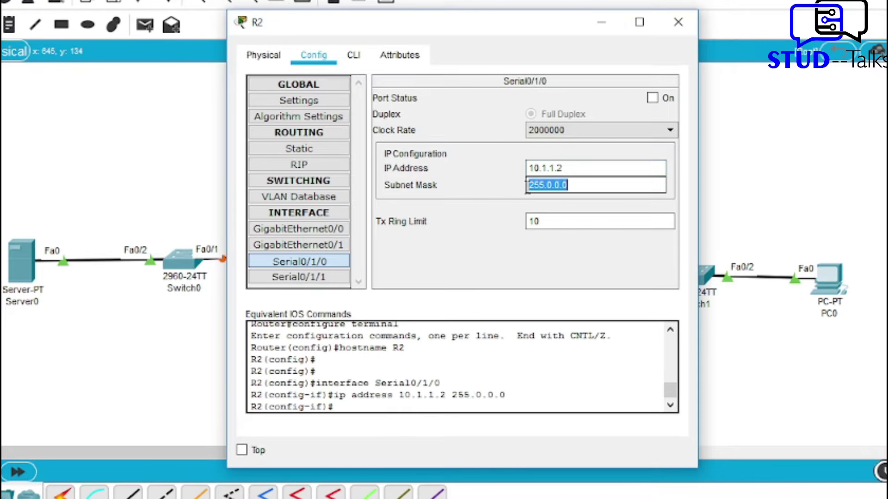
type("255")
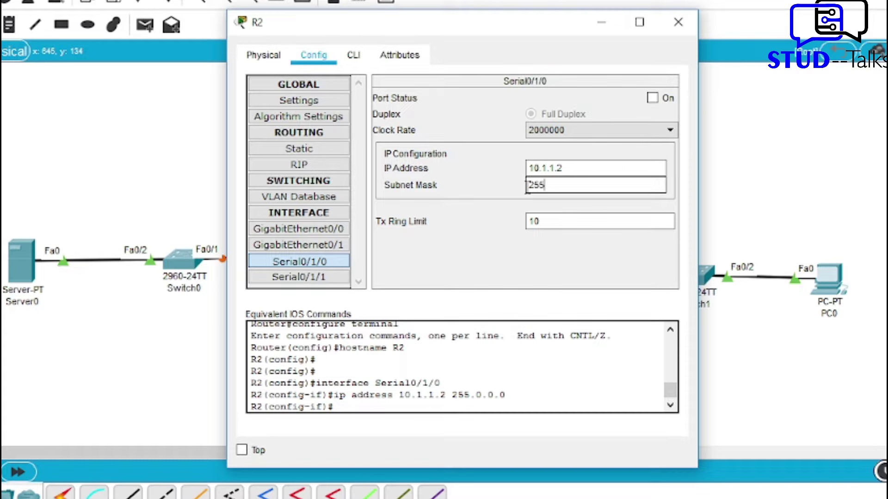
type(".255.255.252")
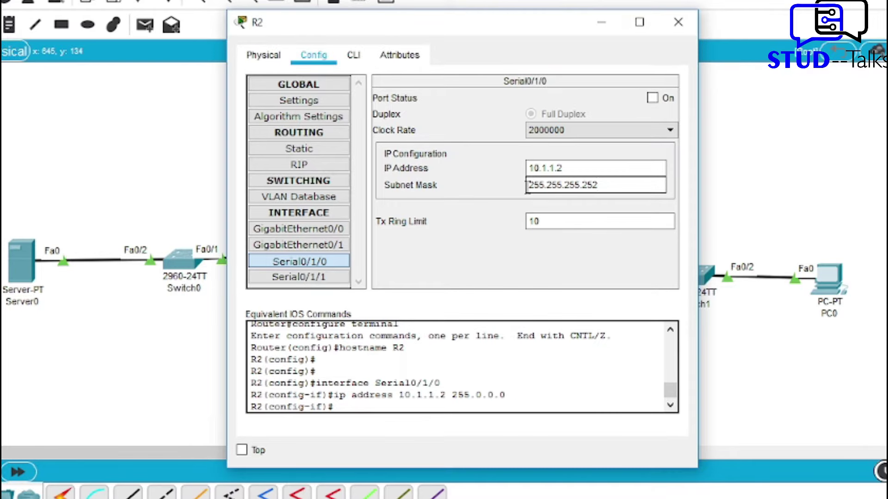
key("Return")
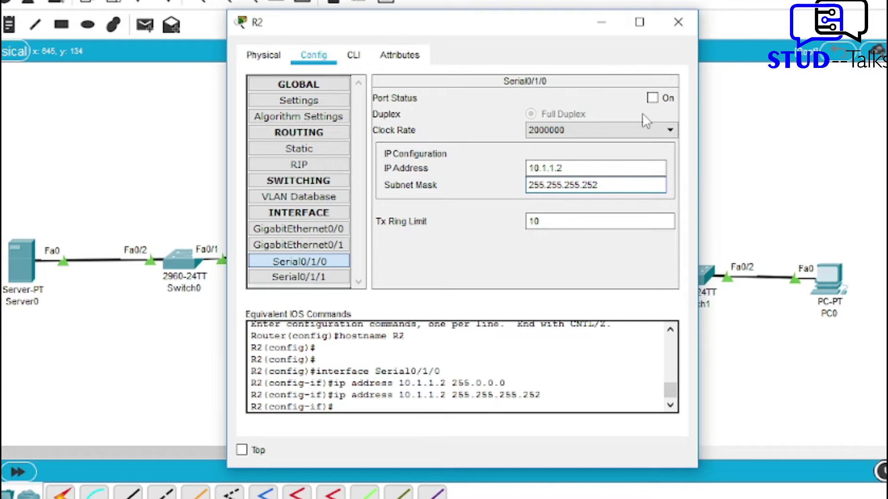
left_click(650, 98)
Assign IP address 10.2.2.2 with subnet mask 255.255.255.252 to R2's Serial0/1/1 interface and turn the port on.
left_click(300, 277)
left_click(549, 169)
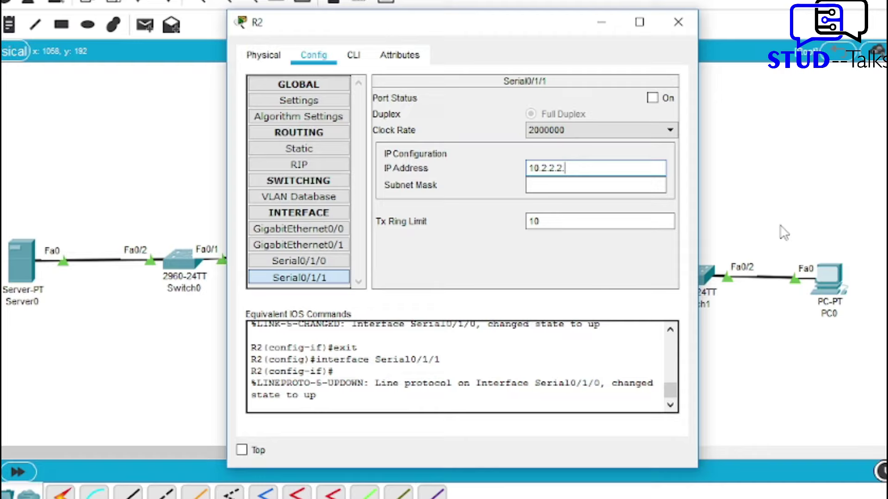
key("Tab")
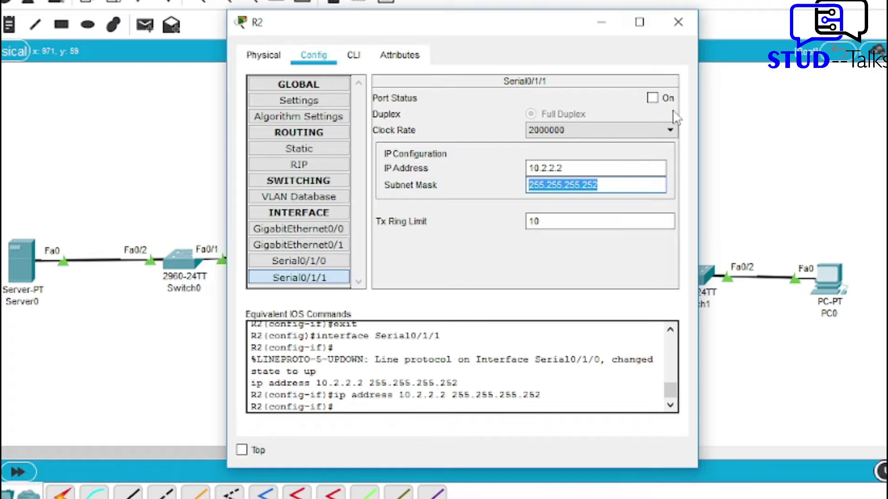
left_click(652, 98)
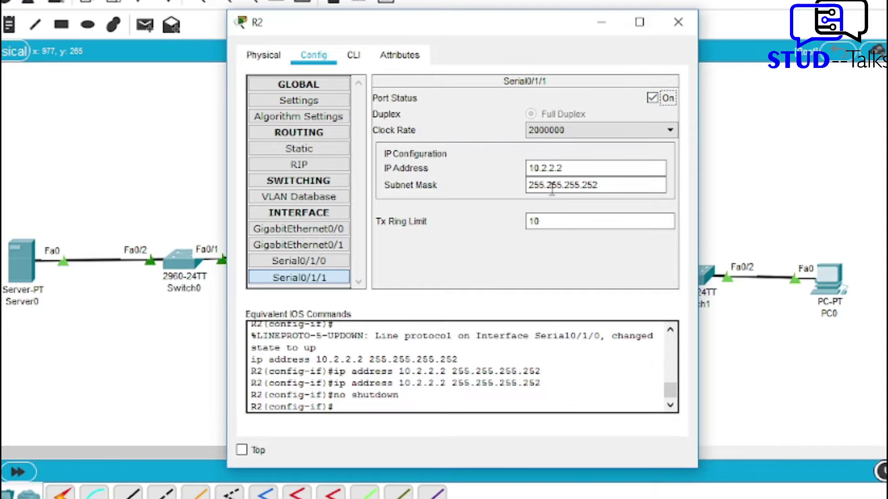
left_click(678, 22)
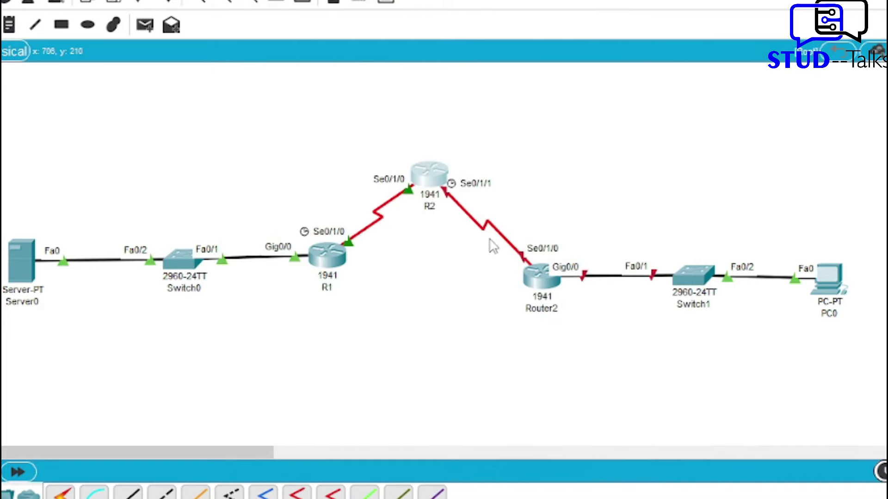
Set both the display name and the hostname of Router2 to R3.
left_click(540, 279)
left_click(322, 58)
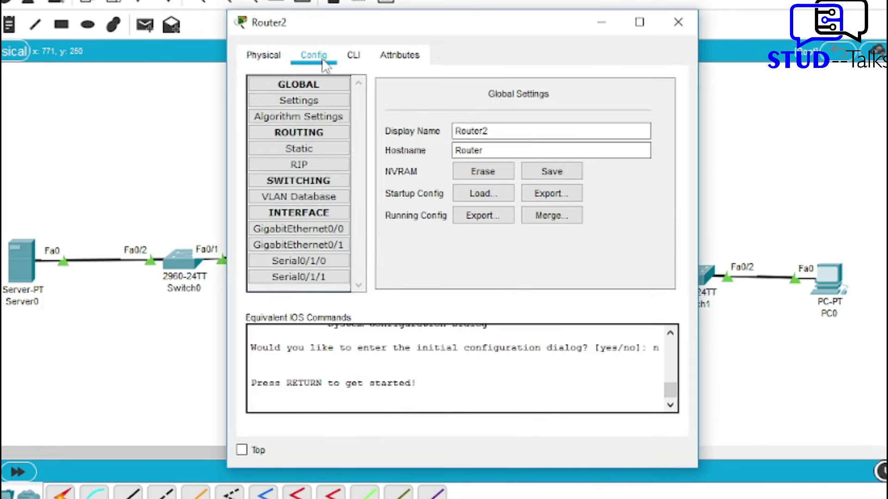
left_click(509, 130)
double_click(513, 131)
key("BackSpace")
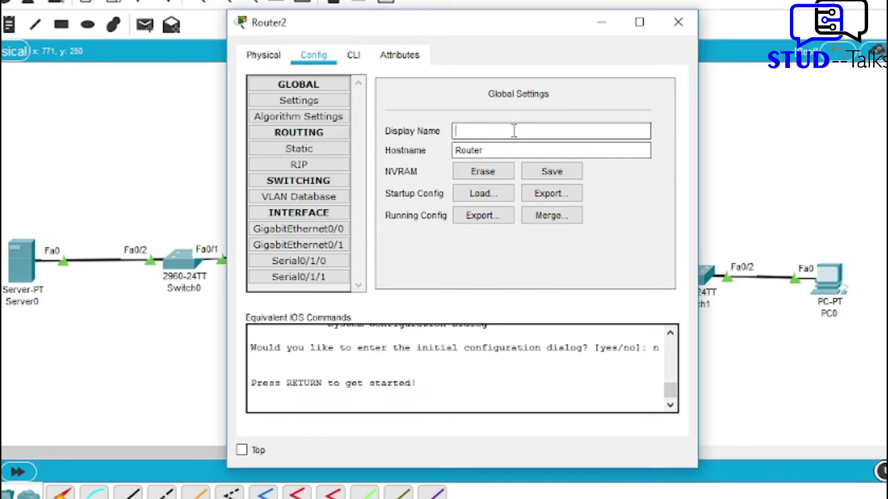
type("R3")
key("Tab")
type("R")
key("Return")
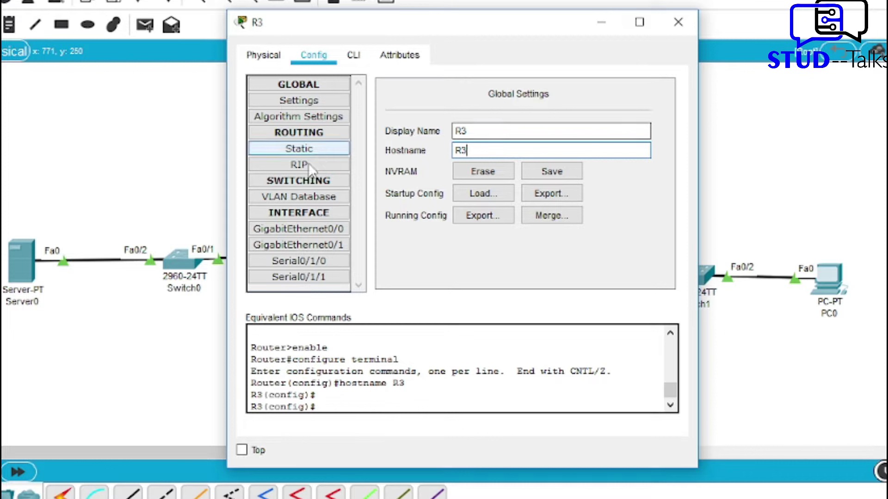
Assign IP address 192.168.3.1 with subnet mask 255.255.255.0 to R3's GigabitEthernet0/0 interface and turn the port on.
left_click(299, 229)
left_click(575, 185)
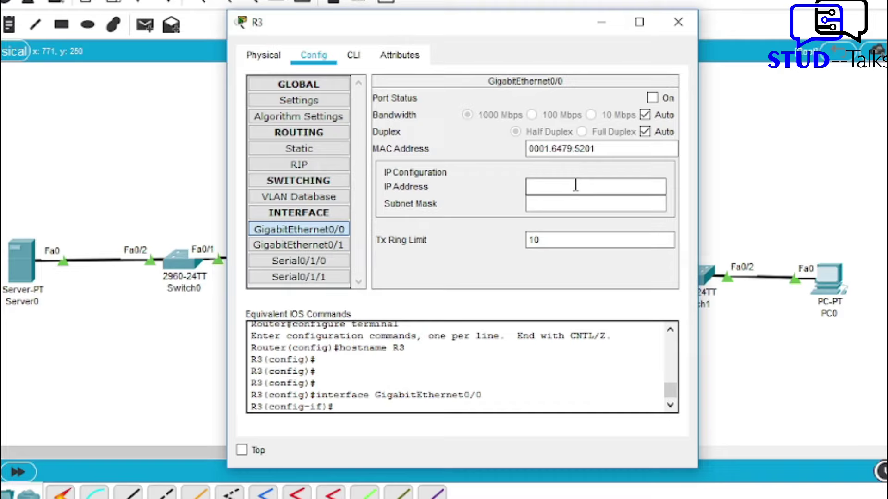
key("Tab")
key("Tab")
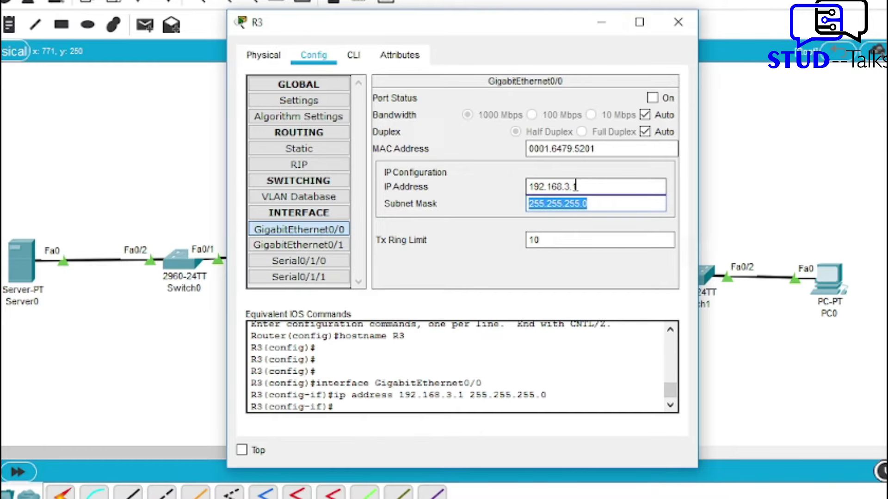
key("Return")
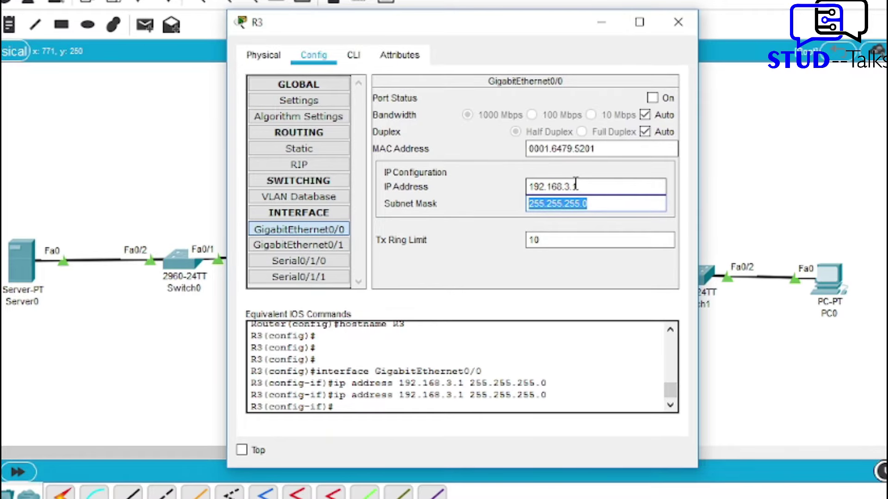
Assign IP address 10.2.2.1 with subnet mask 255.255.255.252 to R3's Serial0/1/0 interface and turn the port on.
left_click(299, 261)
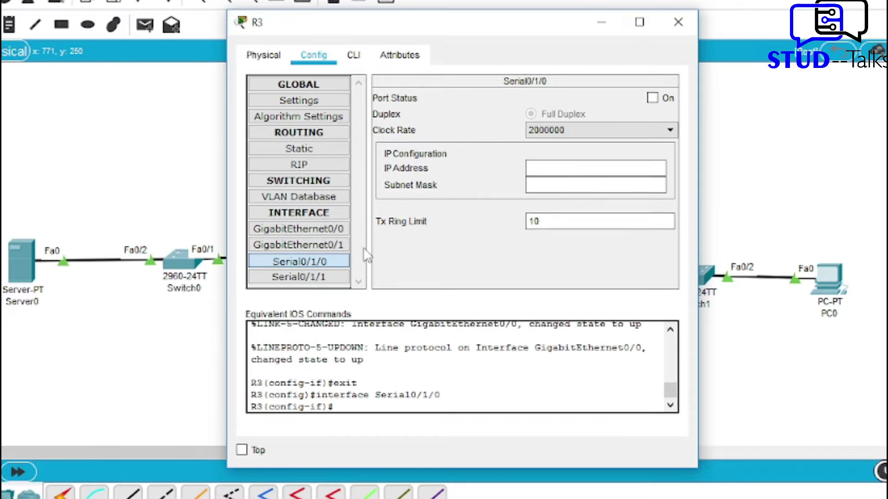
left_click(557, 168)
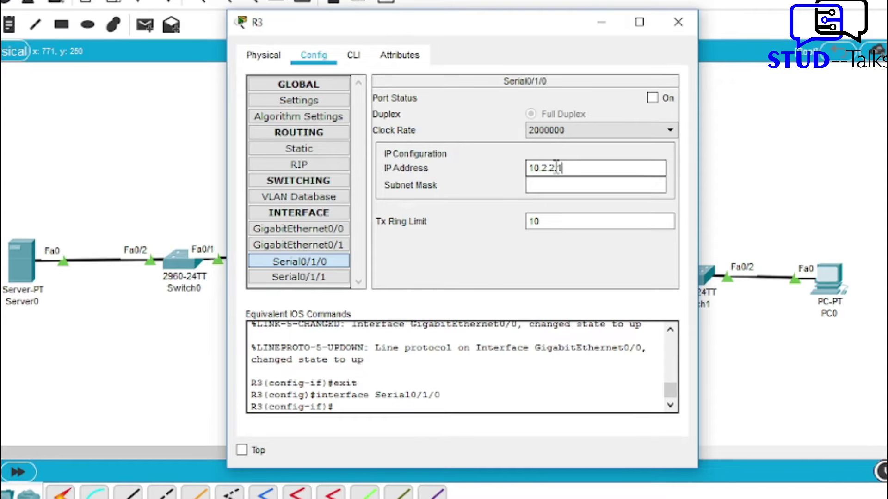
key("Tab")
key("BackSpace")
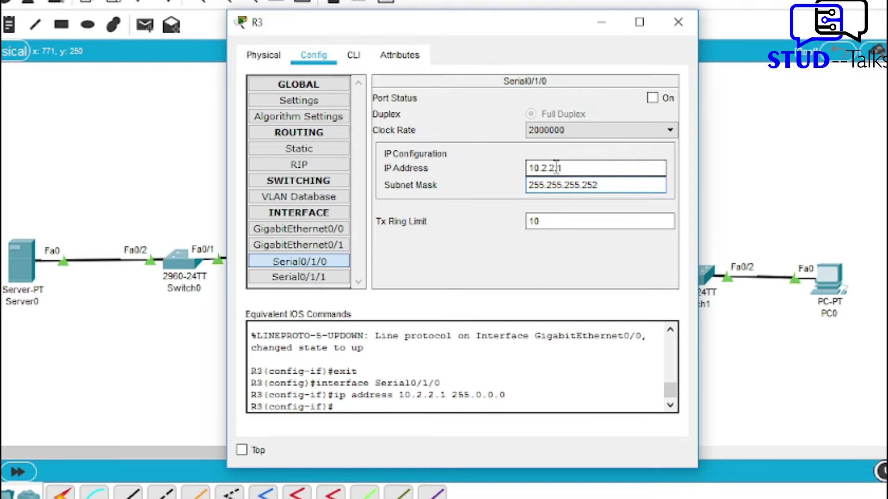
key("Return")
left_click(651, 99)
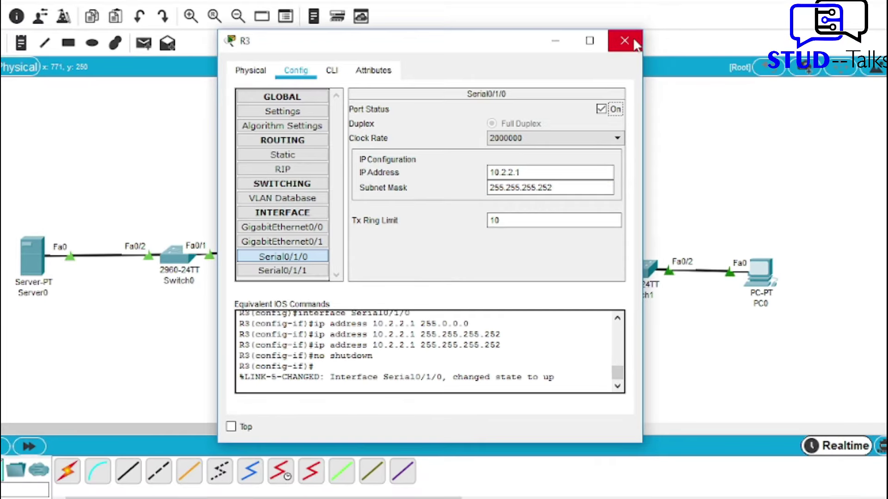
left_click(677, 22)
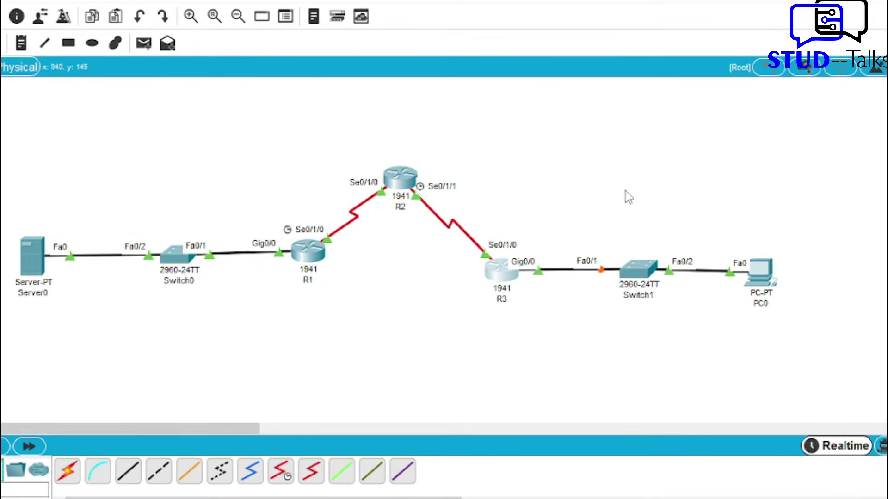
Change the display name of Server0 to PC-A.
left_click(38, 259)
left_click(183, 70)
key("ctrl+a")
key("BackSpace")
type("PC-A")
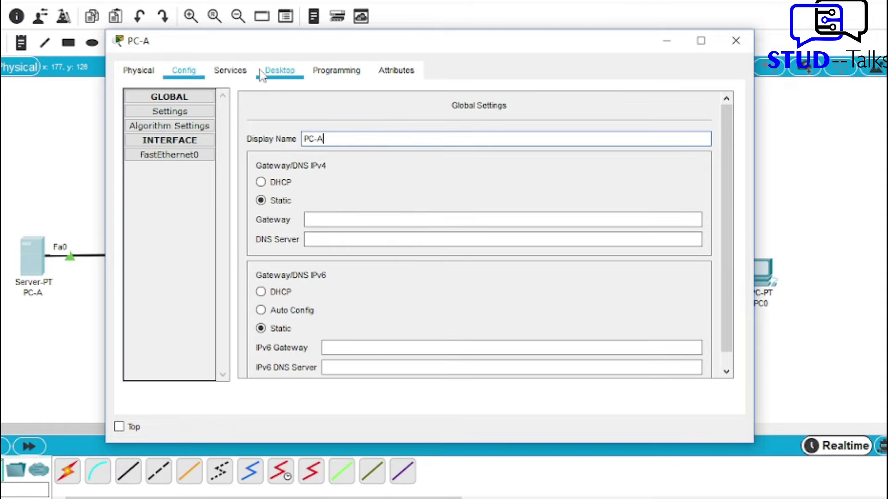
Give PC-A the static IP address 192.168.1.3, subnet mask 255.255.255.0 and default gateway 192.168.1.1.
left_click(279, 70)
left_click(194, 111)
left_click(450, 111)
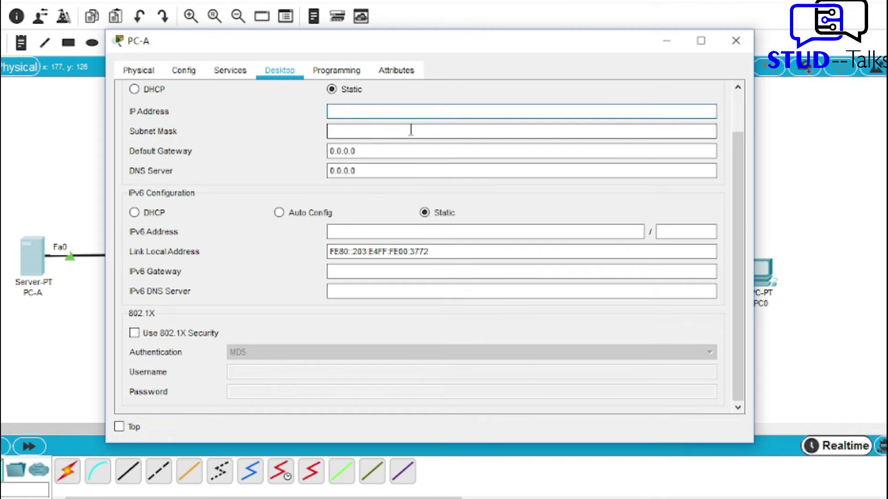
type("192.168.1.3")
key("Tab")
key("Tab")
key("BackSpace")
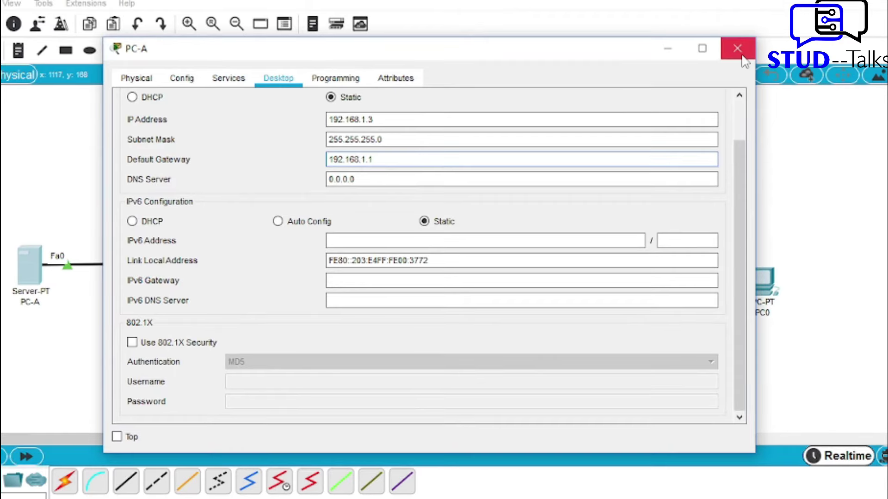
left_click(736, 41)
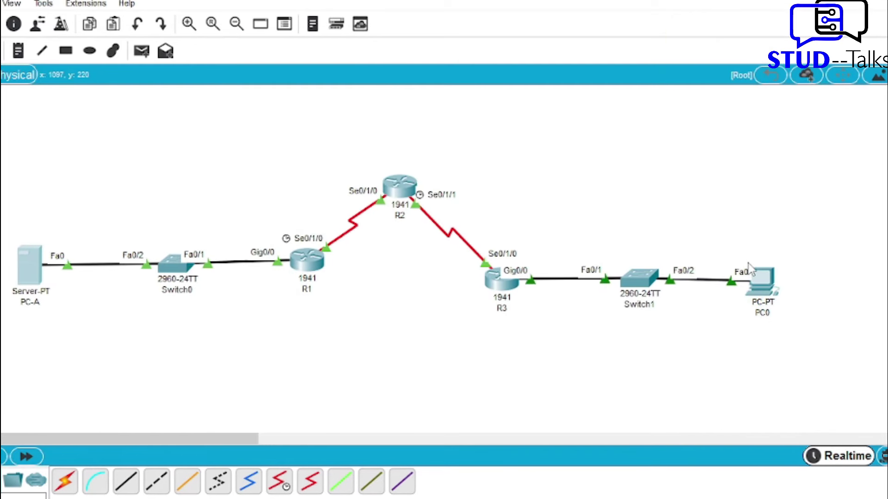
Change the display name of PC0 to PC-C.
left_click(751, 265)
left_click(181, 79)
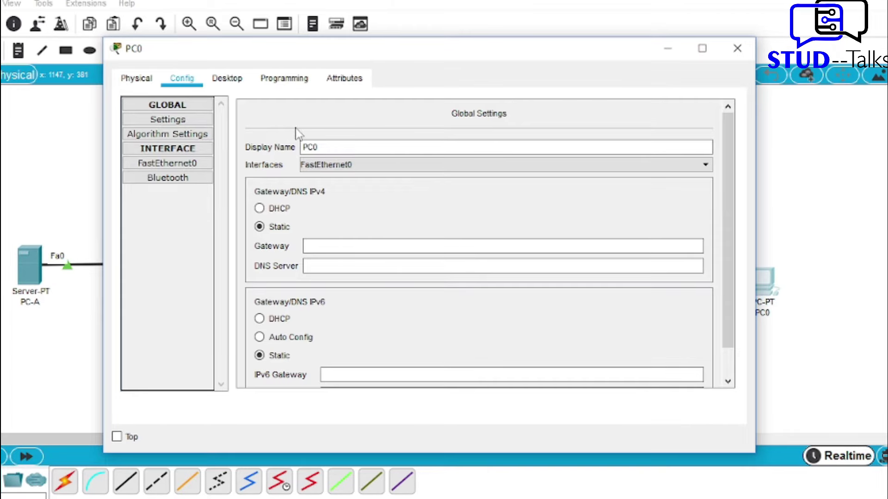
key("BackSpace")
type("-C")
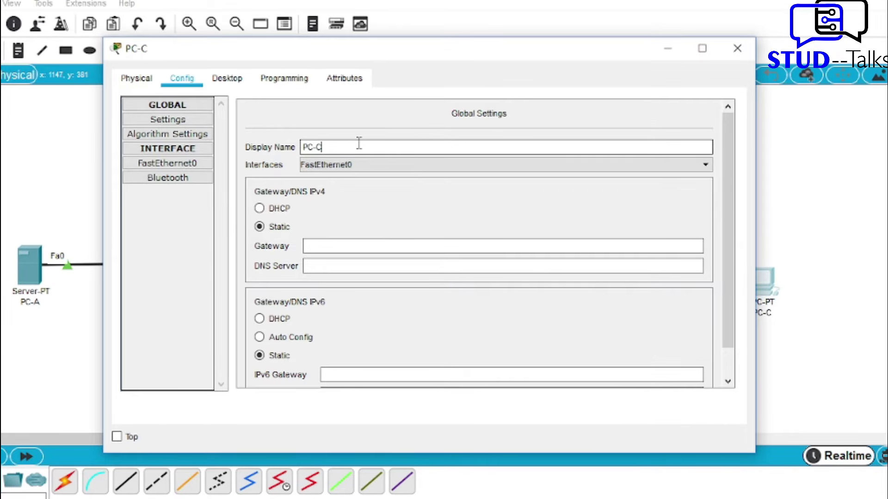
Give PC-C the static IP address 192.168.3.3, subnet mask 255.255.255.0 and default gateway 192.168.3.1.
left_click(227, 78)
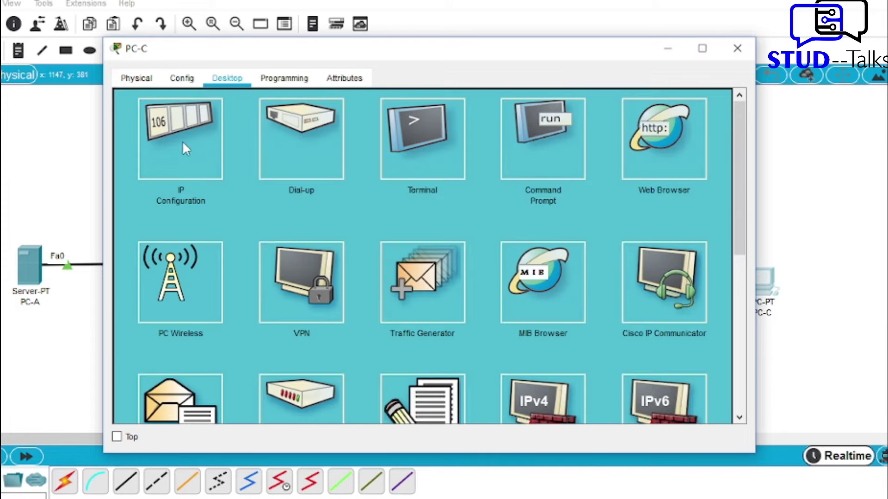
left_click(206, 123)
left_click(478, 126)
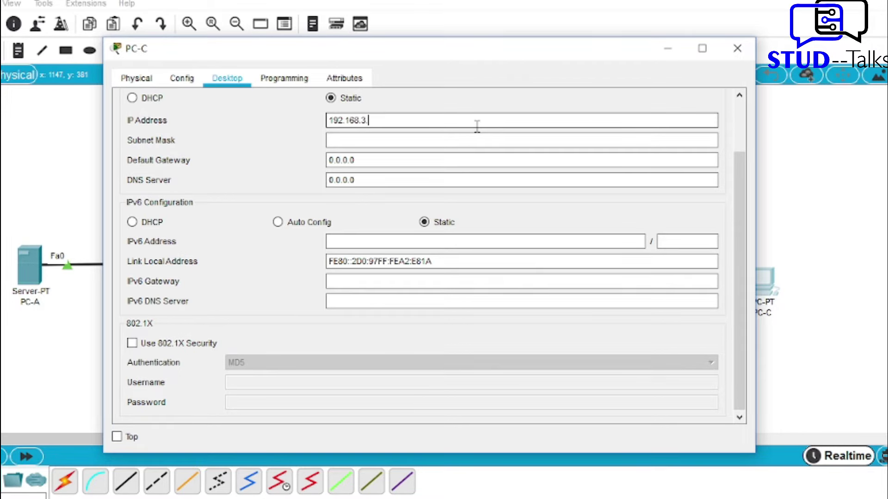
key("Tab")
key("Tab")
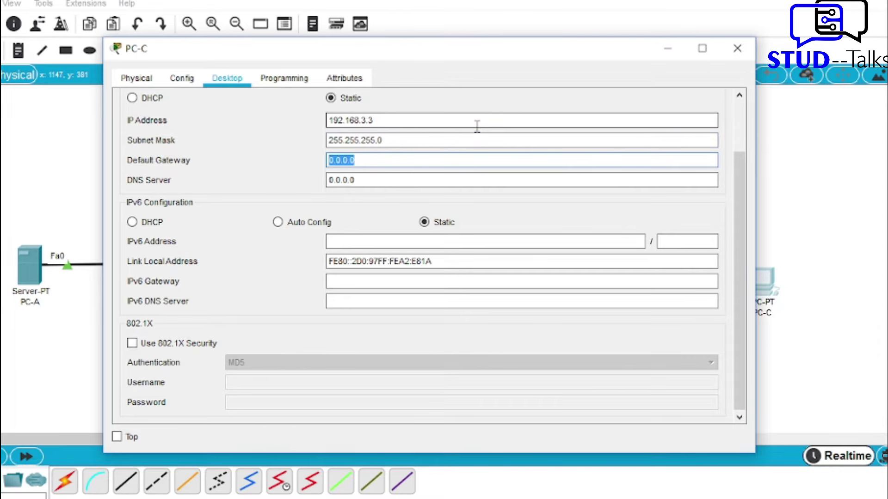
type("192.168.3.1")
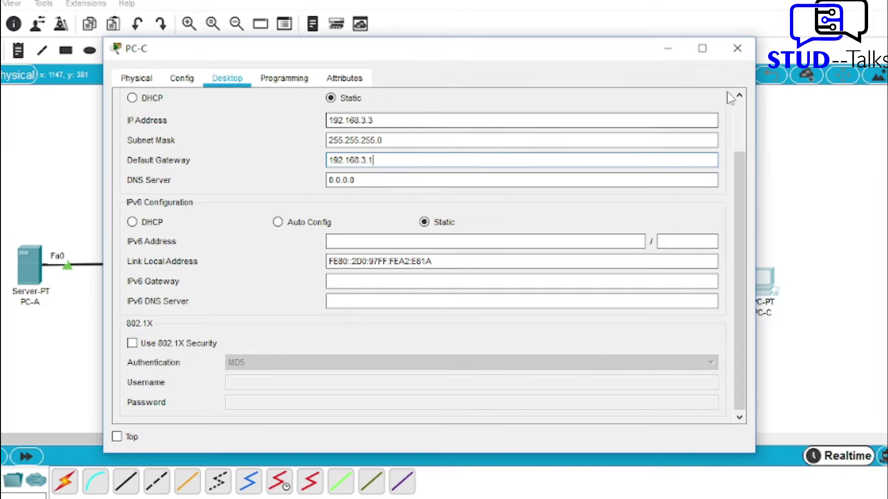
Switch to the pract_5 notes in Notepad and copy the line console 0 block with its password, login and exit commands.
left_click(737, 48)
left_click(461, 486)
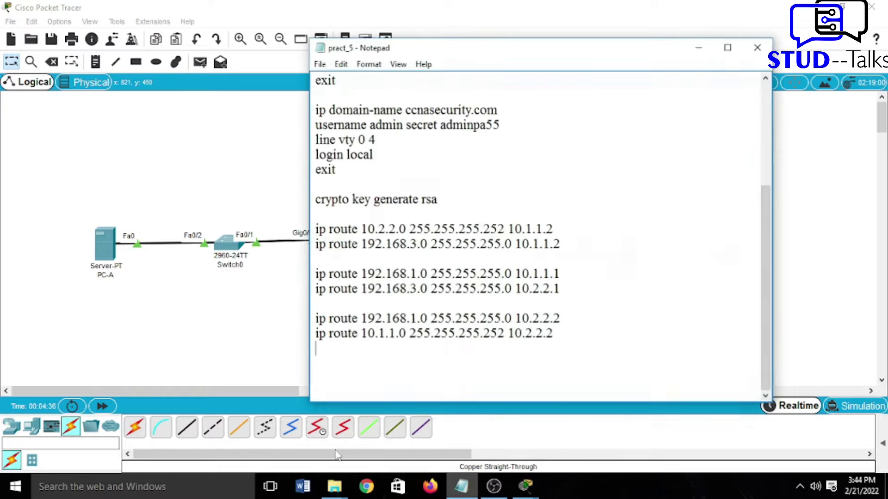
scroll(347, 185, "up", 4)
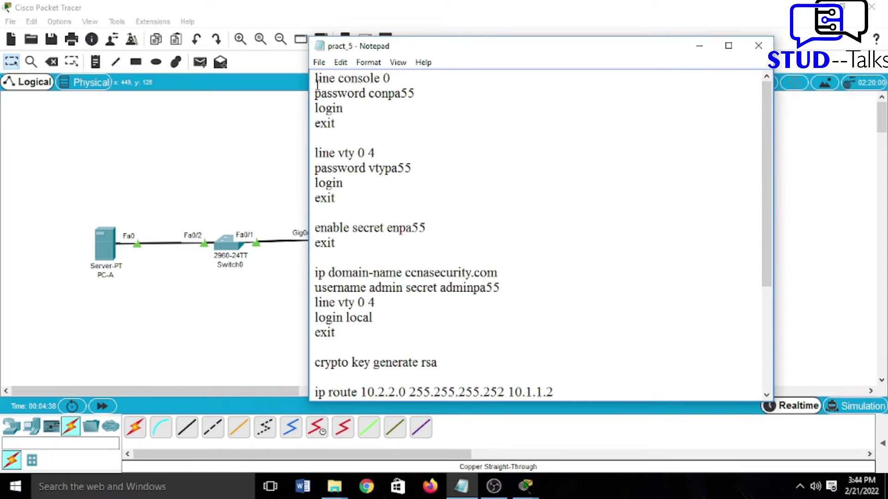
left_click_drag(349, 113, 351, 116)
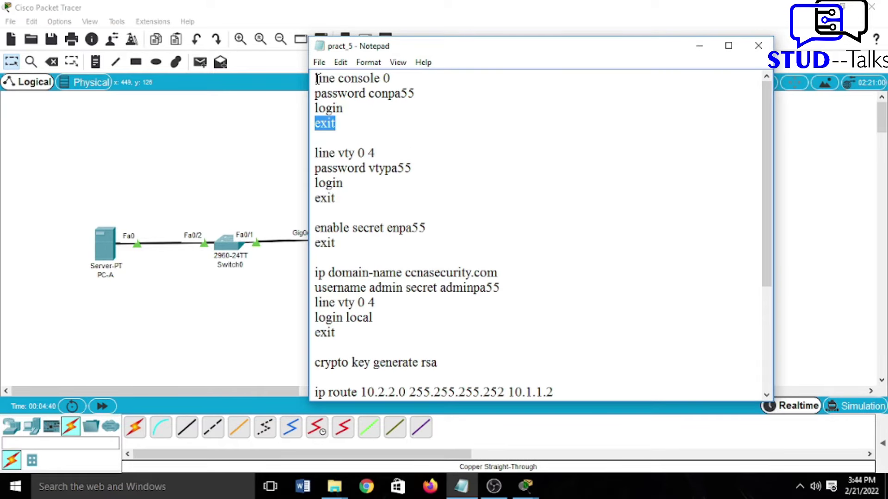
left_click_drag(316, 79, 338, 121)
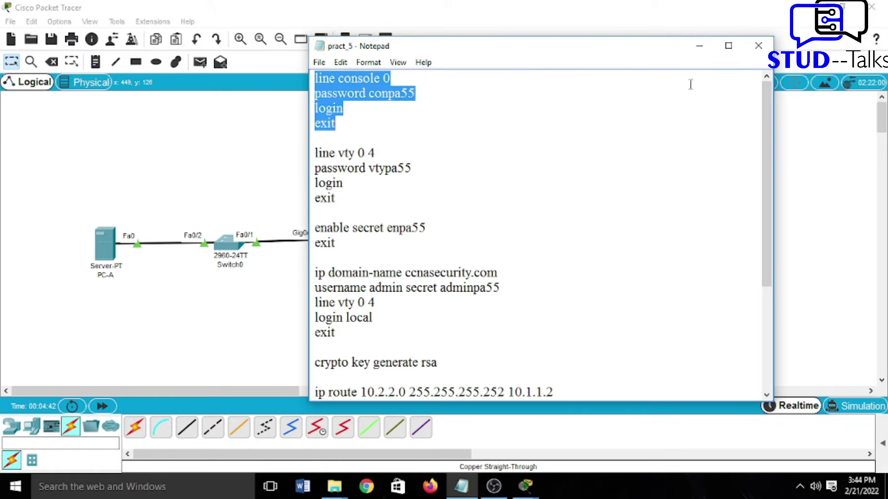
left_click(699, 46)
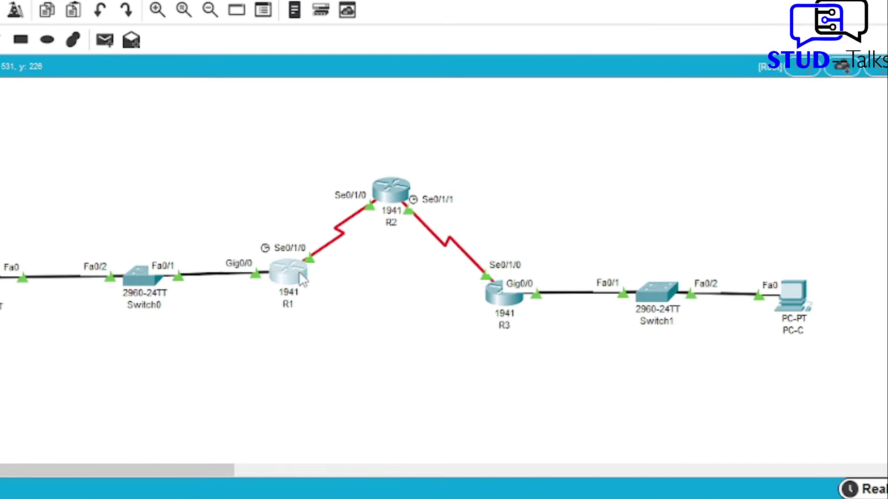
Bring R1's command line out of interface configuration back to global configuration mode with exit.
left_click(301, 277)
left_click(314, 70)
key("Return")
key("Return")
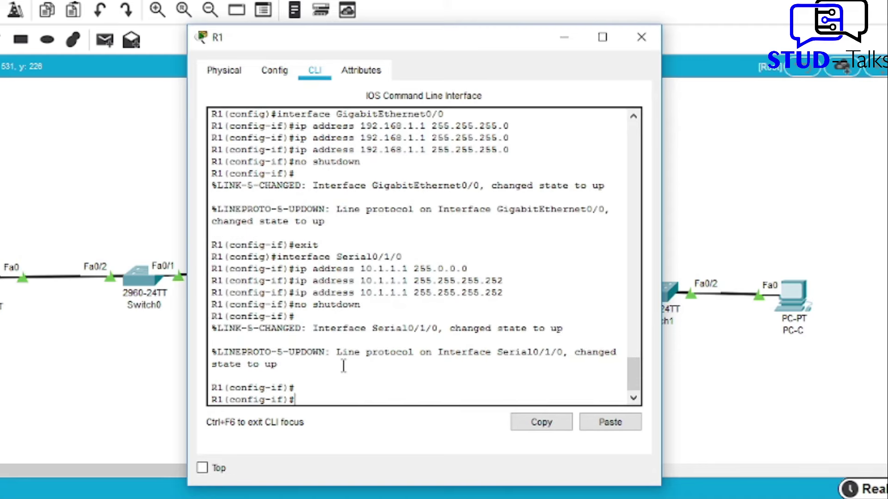
type("EIT")
key("Return")
key("Return")
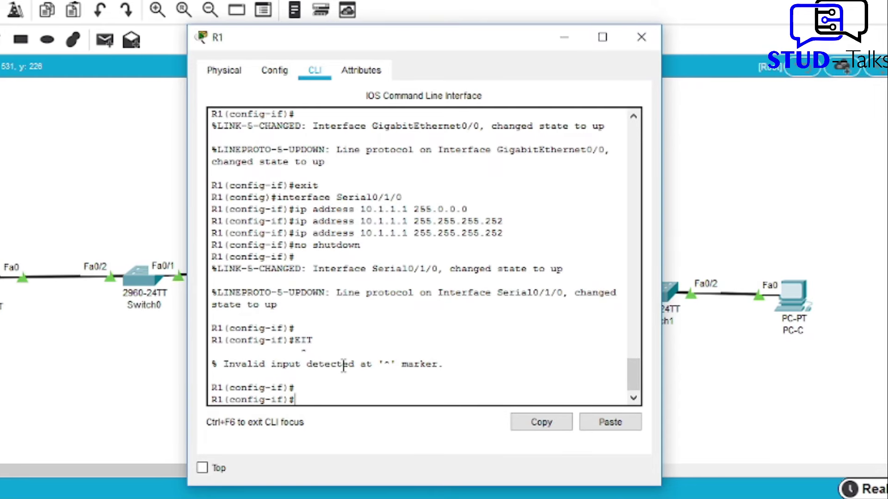
key("Return")
key("Return")
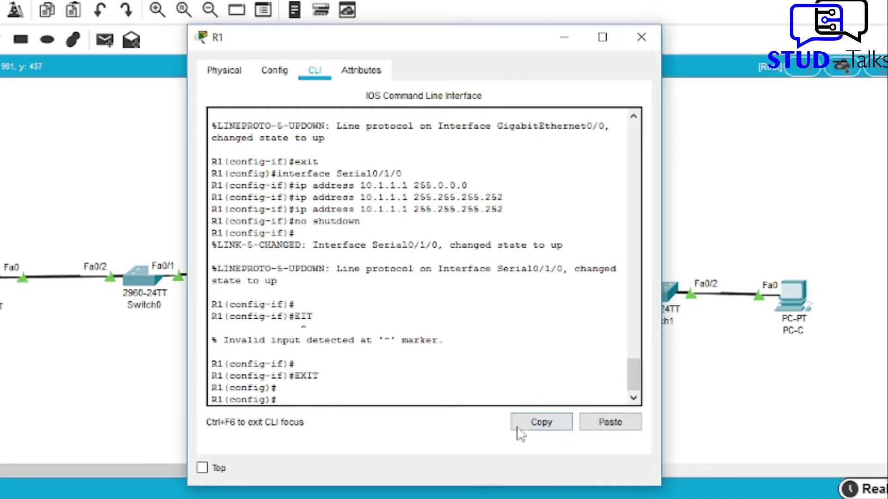
Configure line console 0 on R1 with the copied console password and login commands.
left_click(610, 425)
key("Return")
key("Return")
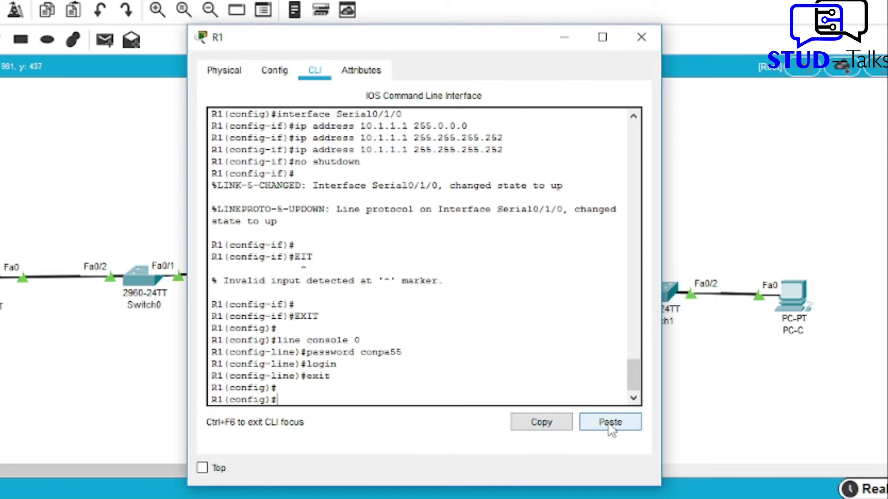
left_click(641, 37)
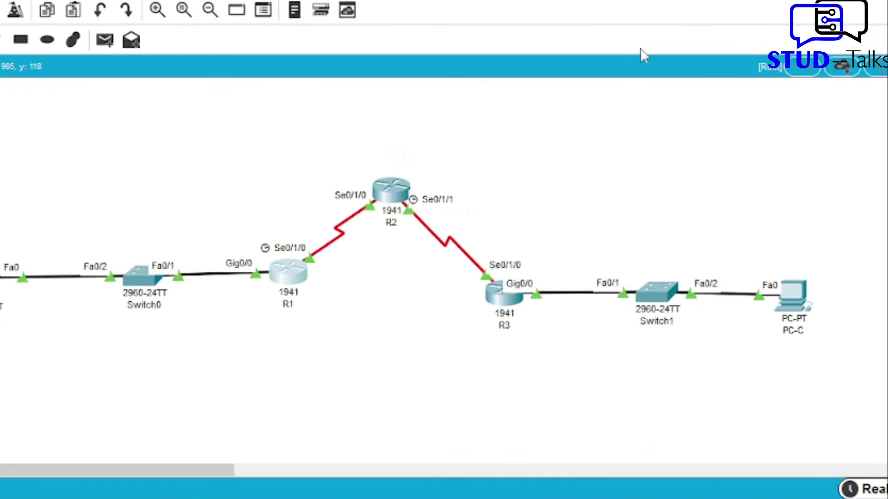
Exit interface configuration on R2 and configure line console 0 with the copied console password and login commands.
left_click(401, 193)
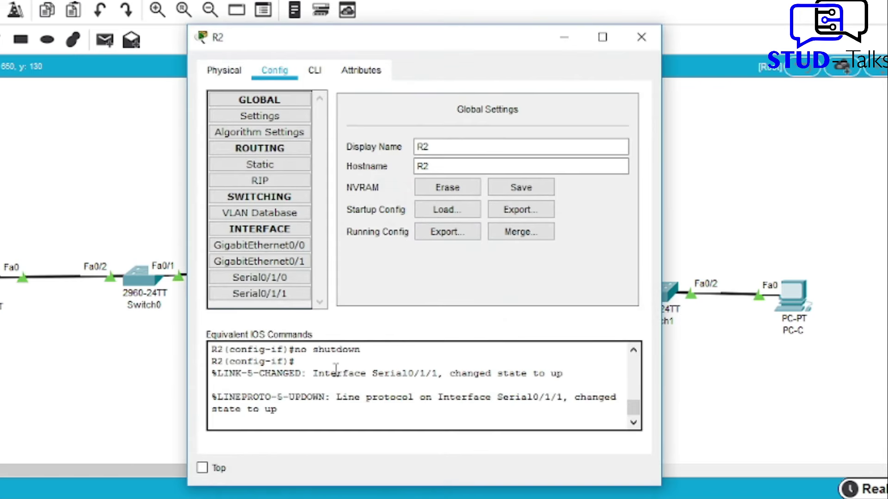
left_click(315, 71)
key("Return")
type("exit")
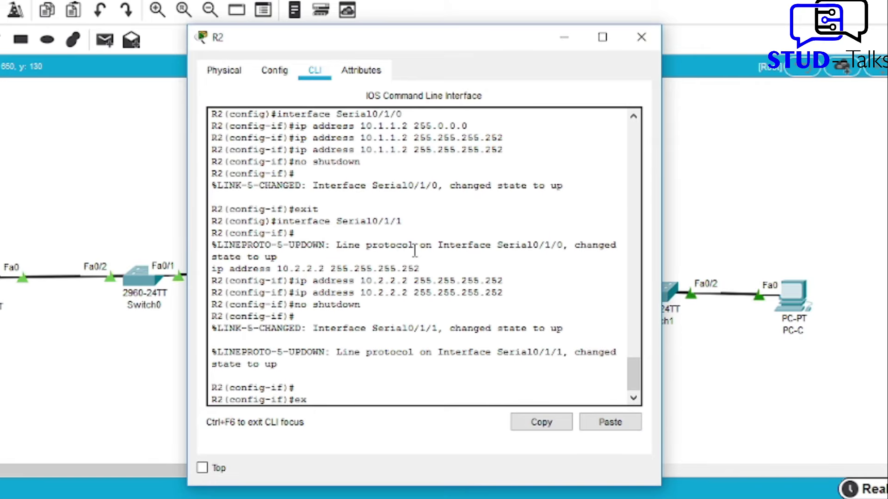
key("Return")
key("Return")
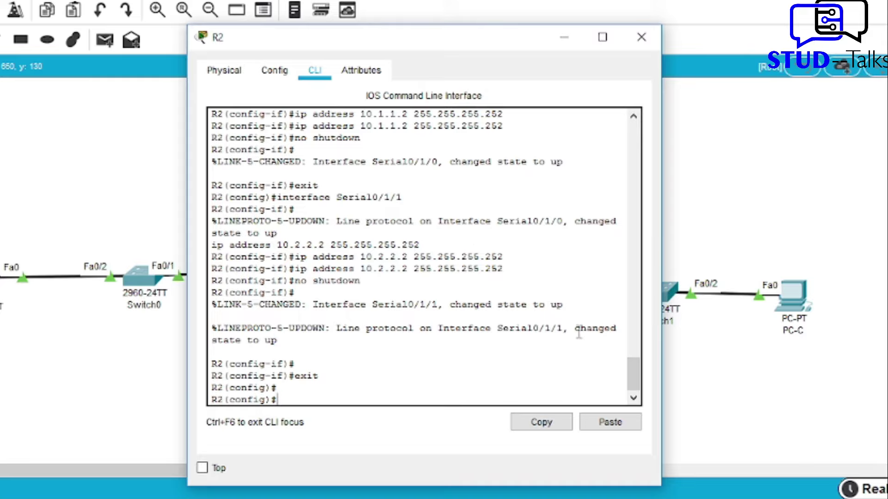
left_click(601, 425)
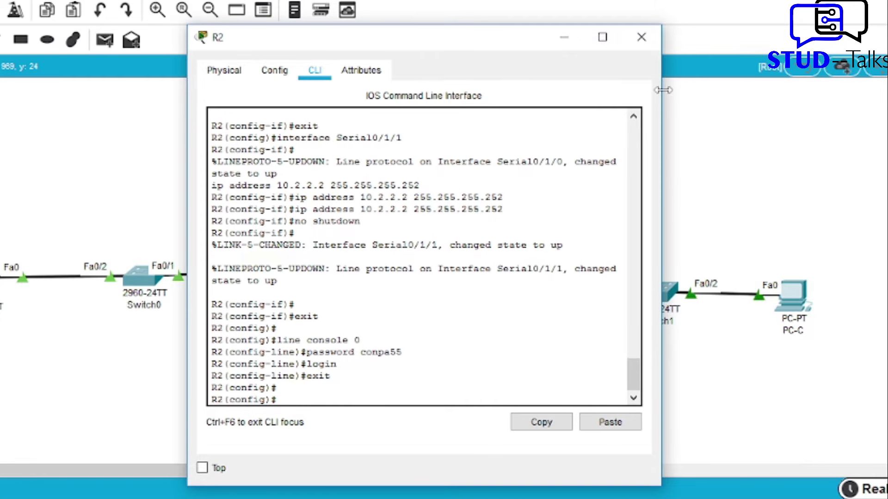
left_click(641, 37)
Exit interface configuration on R3 and configure line console 0 with the copied console password and login commands.
left_click(514, 306)
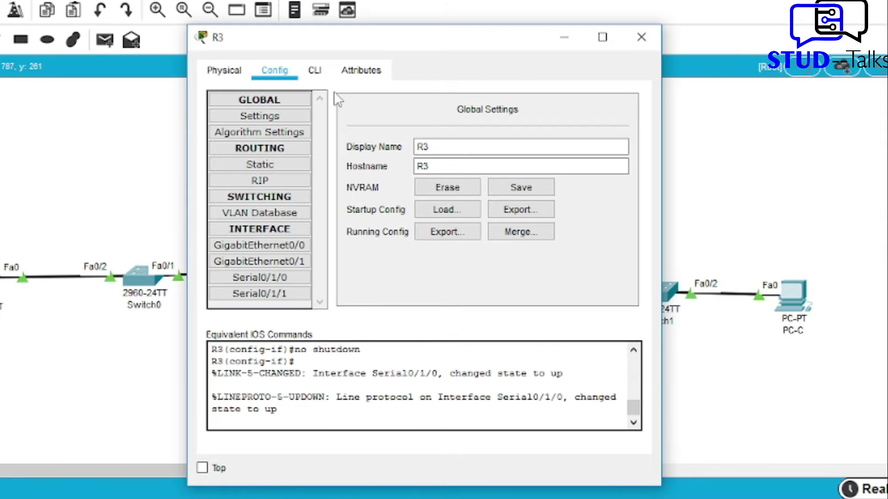
left_click(314, 71)
key("Return")
key("Return")
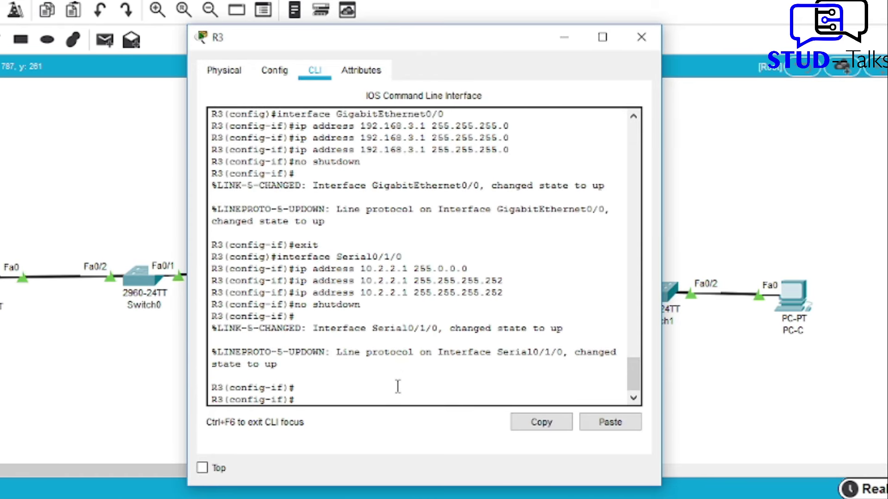
type("exit")
key("Return")
key("Return")
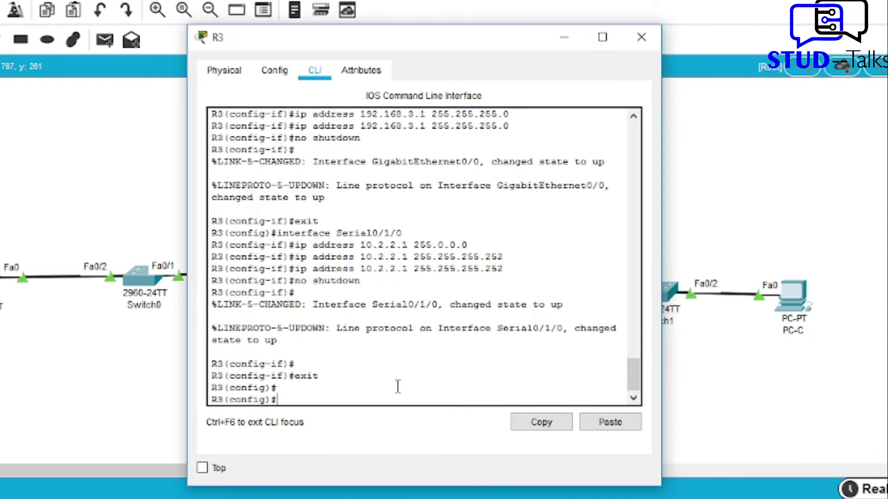
left_click(620, 429)
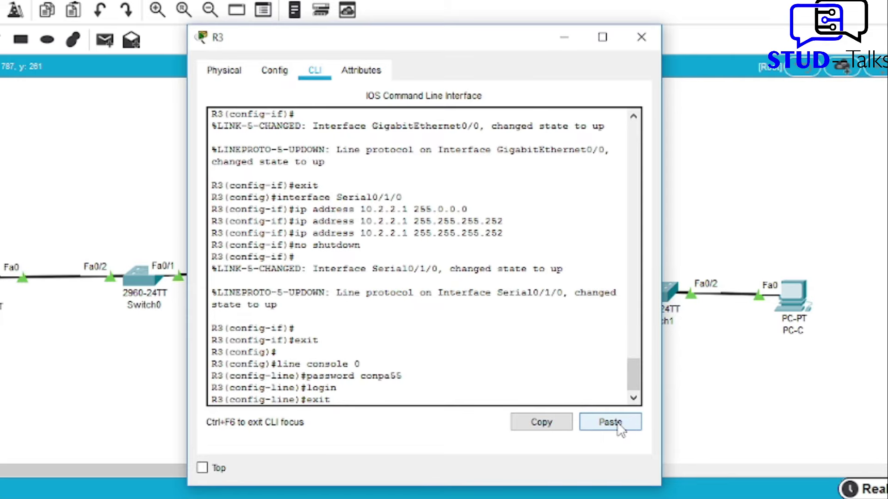
left_click(642, 37)
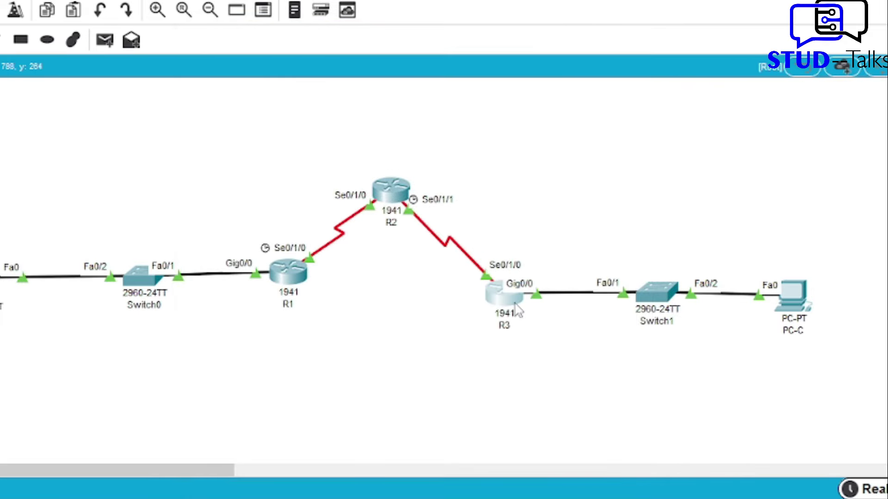
Copy the first line vty 0 4 block, with its password, login and exit commands, from the pract_5 notes in Notepad.
key("alt+Tab")
left_click(276, 162)
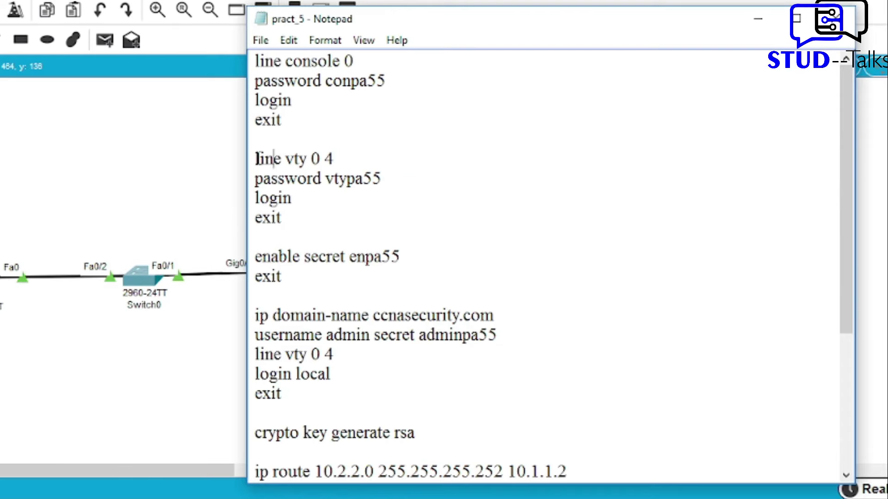
left_click_drag(254, 159, 296, 227)
key("ctrl+c")
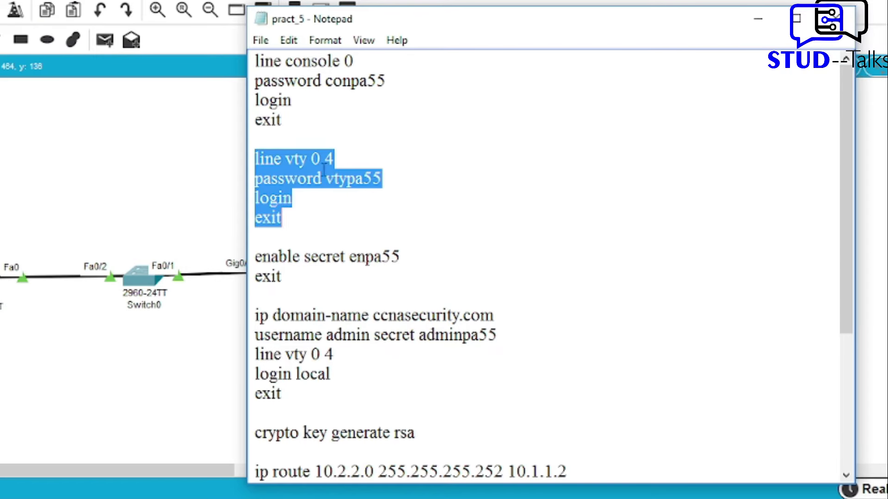
left_click(757, 19)
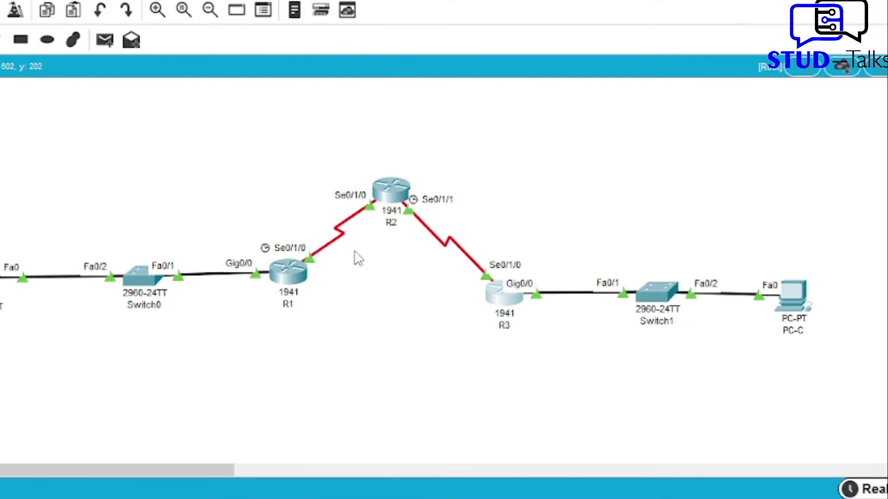
Configure line vty 0 4 on R1 with the copied vty password and login commands.
left_click(298, 272)
left_click(610, 423)
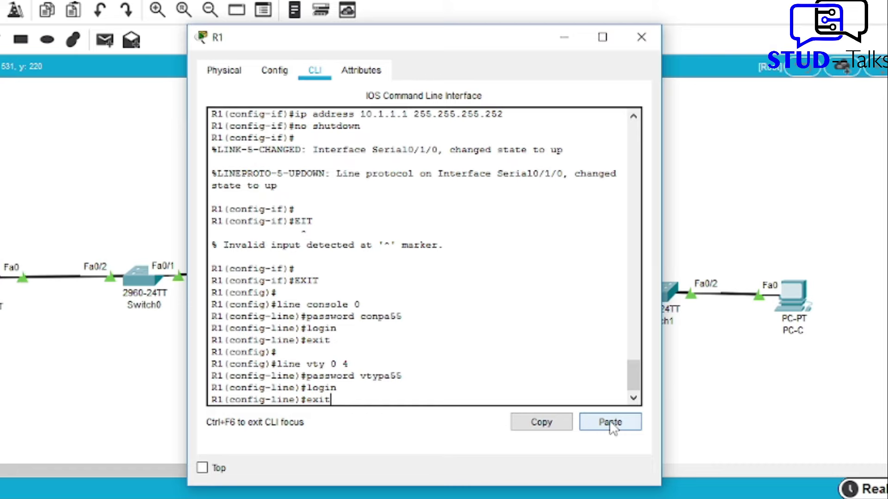
left_click(641, 37)
Configure line vty 0 4 on R2 with the copied vty password and login commands.
left_click(403, 186)
left_click(609, 422)
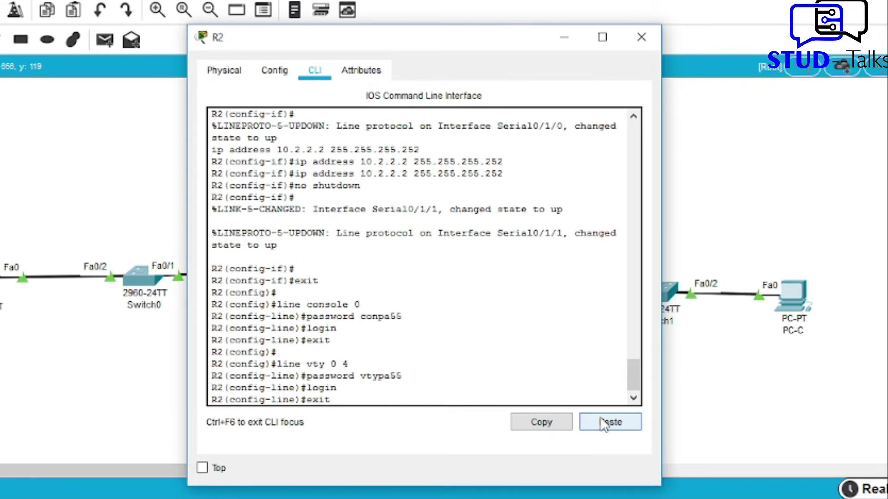
left_click(641, 38)
Configure line vty 0 4 on R3 with the copied vty password and login commands.
left_click(494, 282)
left_click(609, 422)
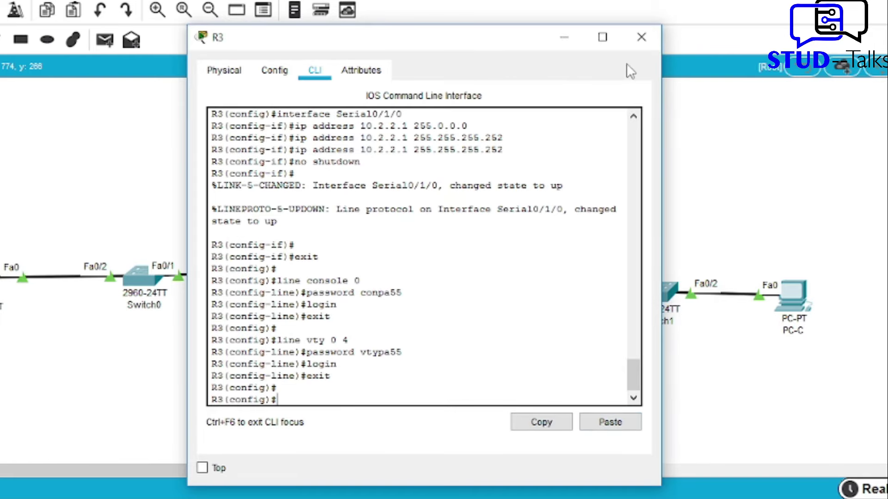
left_click(642, 37)
Copy only the enable secret command line from the pract_5 notes in Notepad.
key("alt+Tab")
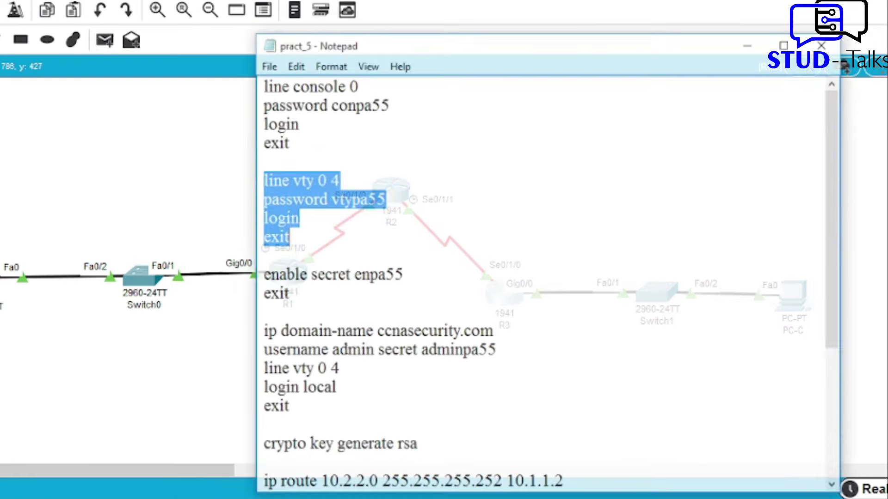
left_click_drag(256, 256, 403, 258)
key("ctrl+c")
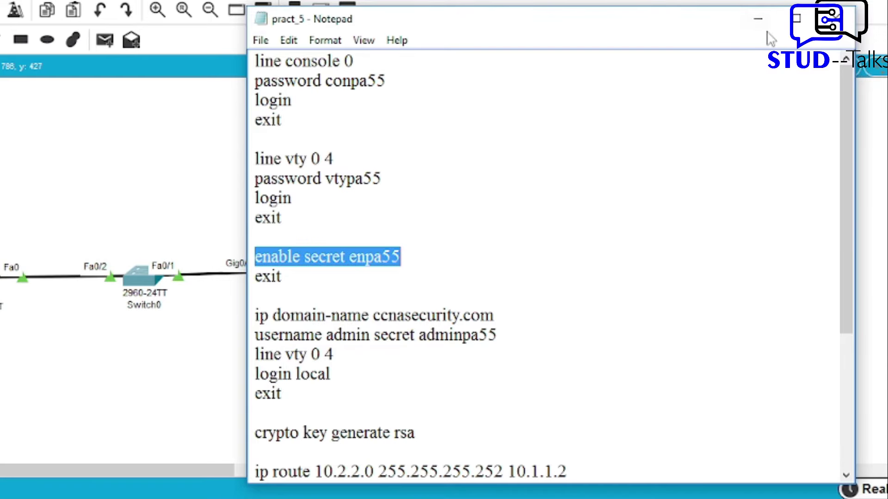
left_click(757, 19)
Set the enable secret password on R1 by running the copied command in global configuration mode.
left_click(296, 276)
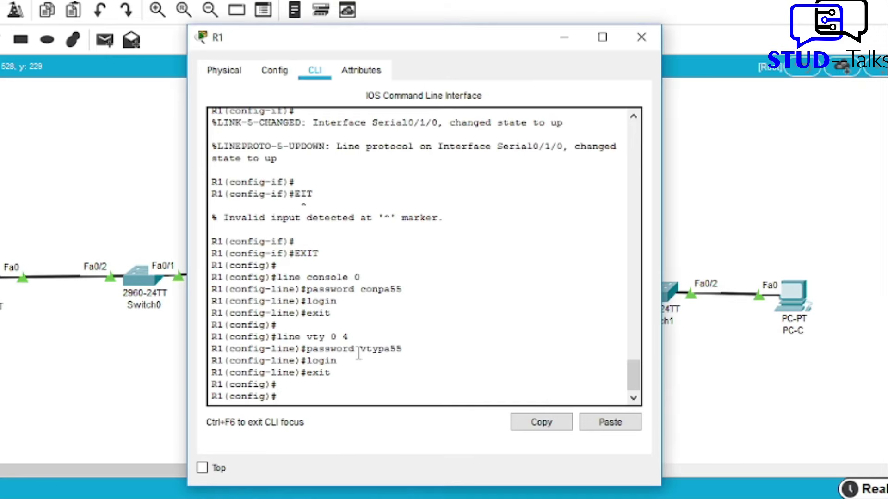
left_click(611, 423)
key("Return")
key("Return")
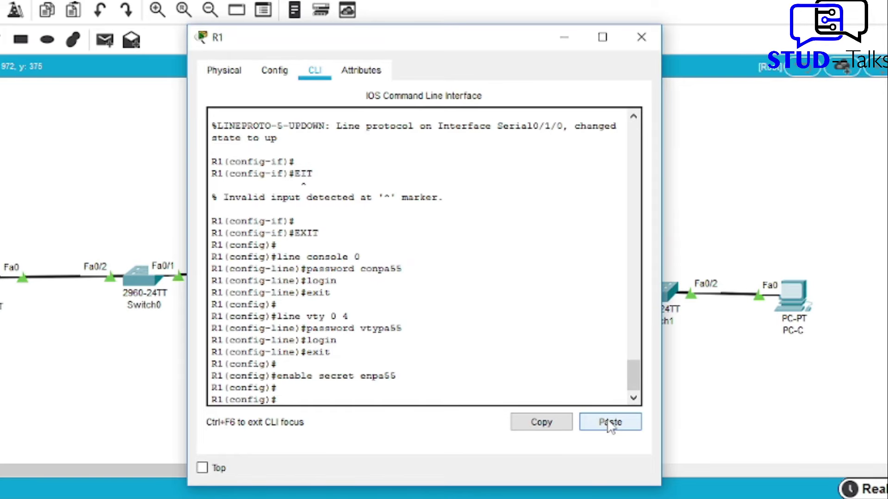
left_click(647, 39)
Set the enable secret password on R2 by running the copied command in global configuration mode.
left_click(392, 198)
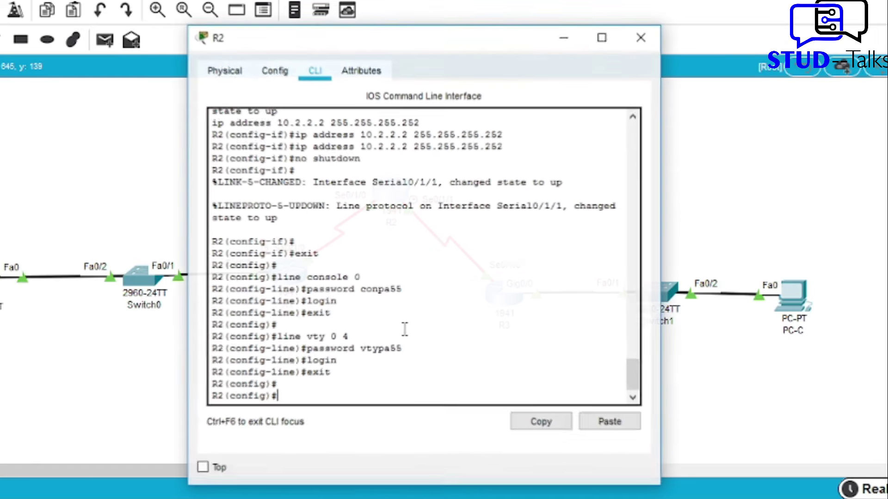
left_click(610, 422)
key("Return")
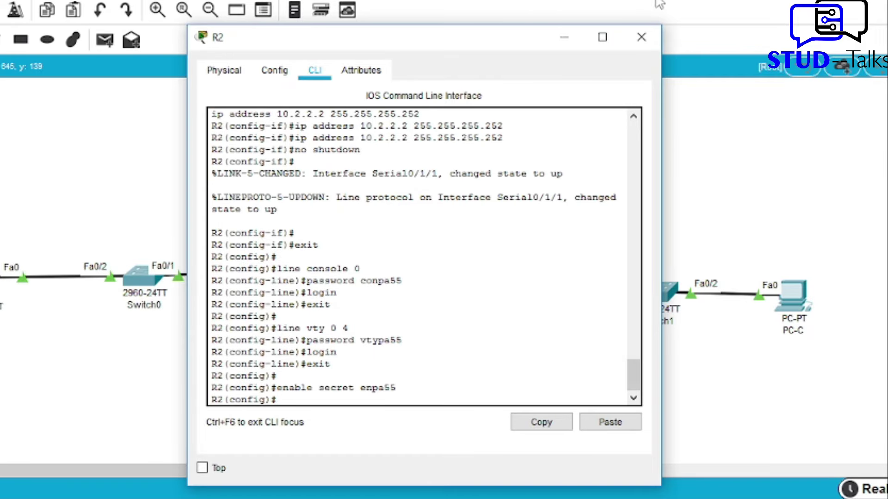
left_click(642, 37)
Set the enable secret password on R3 by running the copied command in global configuration mode.
left_click(504, 299)
left_click(607, 422)
key("Return")
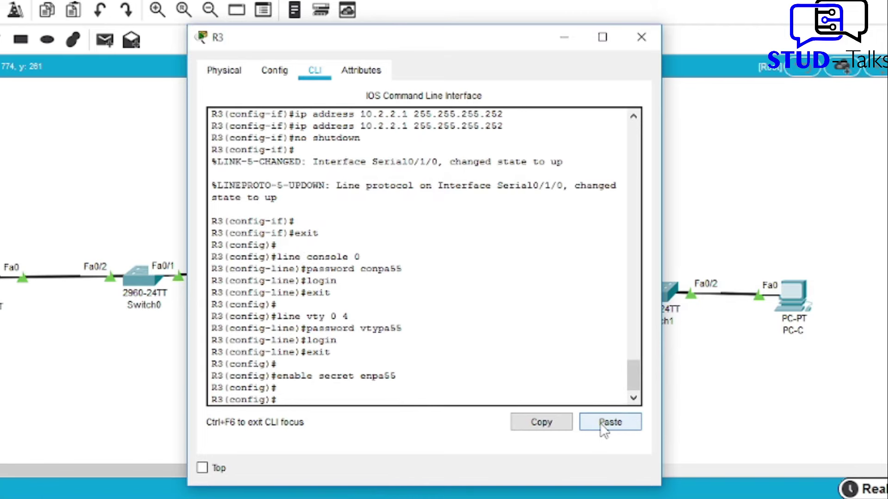
left_click(641, 37)
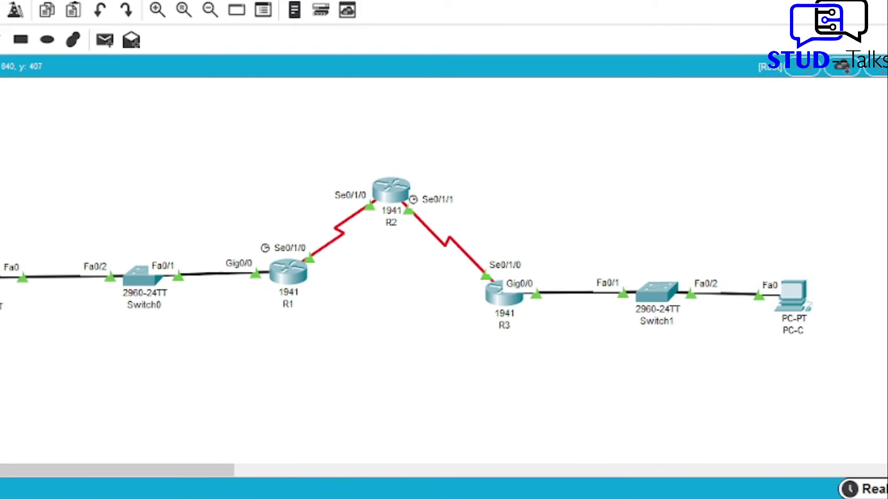
Copy the block from ip domain-name ccnasecurity.com through login local and exit from the pract_5 notes in Notepad.
left_click(514, 491)
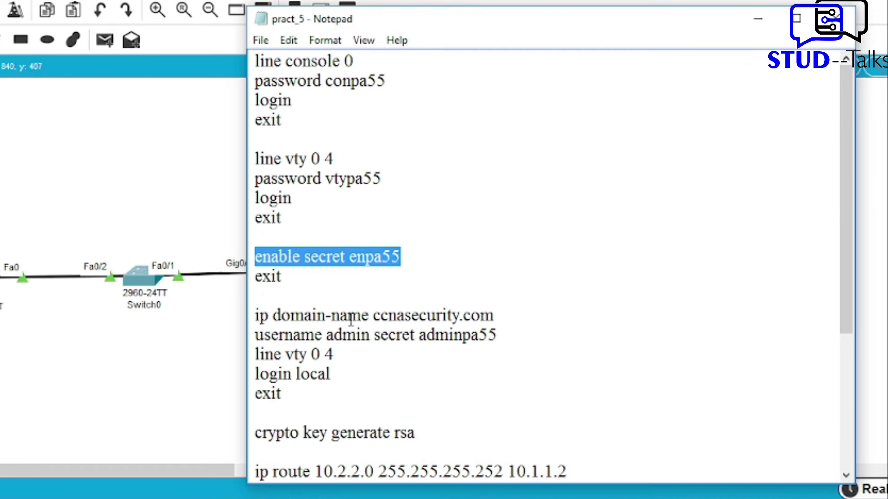
left_click(325, 318)
left_click_drag(254, 319, 328, 387)
key("ctrl+c")
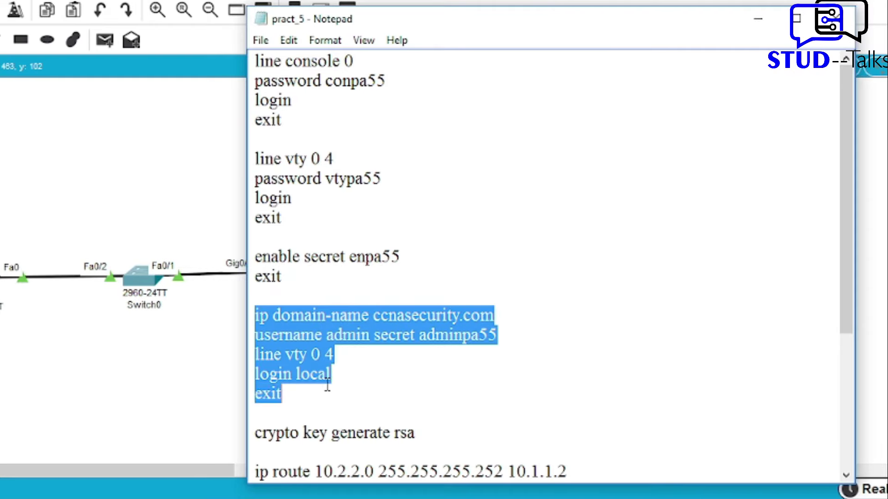
Run the copied block on R1 to set domain name ccnasecurity.com, the admin user's secret password, and local login on vty lines 0 4.
left_click(757, 19)
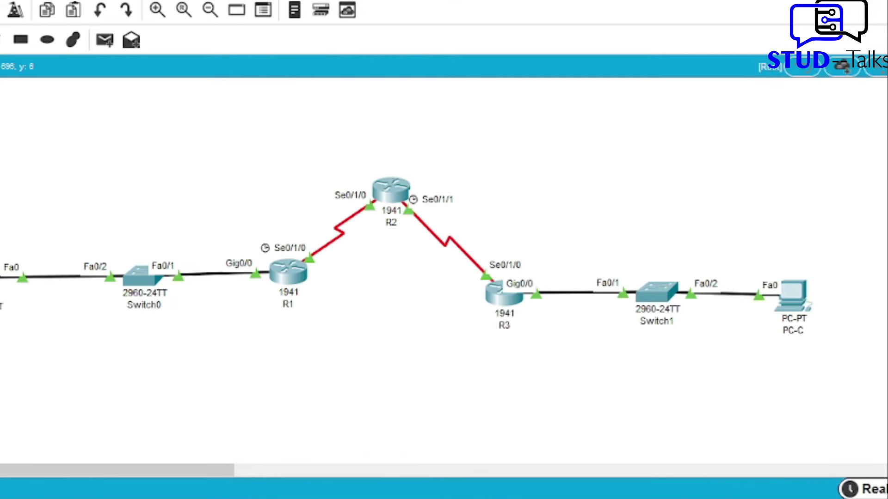
left_click(283, 271)
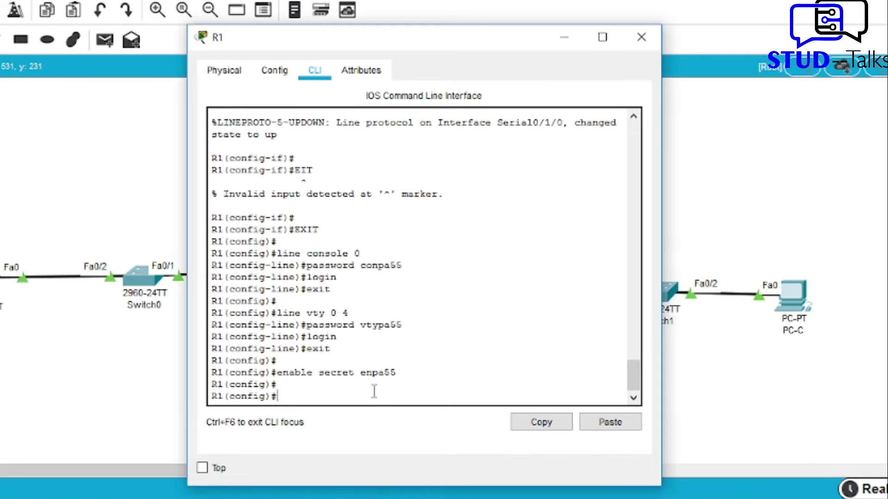
left_click(619, 423)
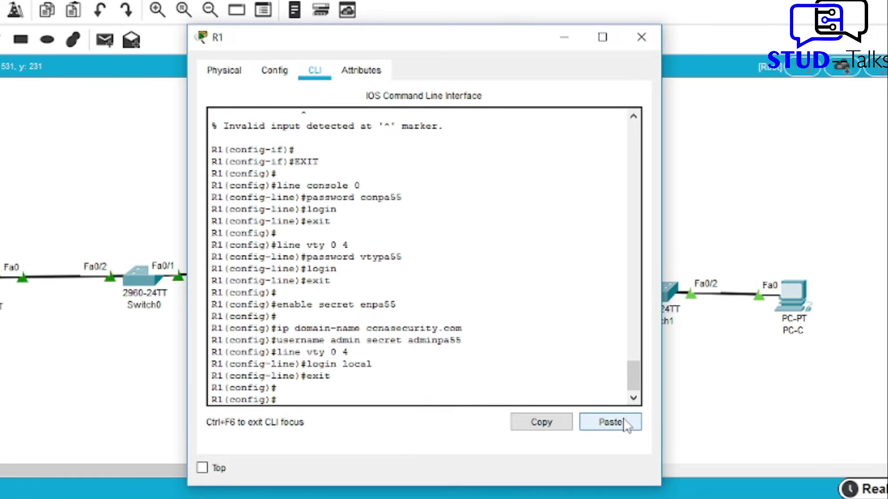
left_click(641, 37)
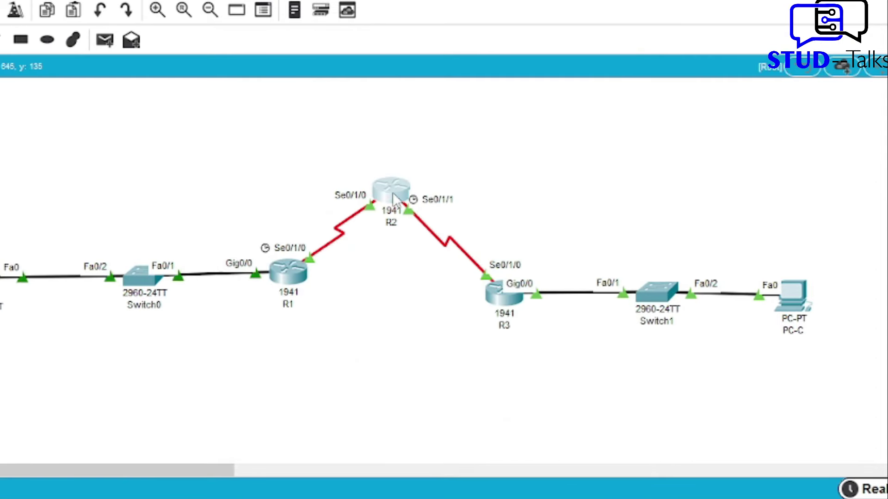
Run the copied block on R2 to set domain name ccnasecurity.com, the admin user's secret password, and local login on vty lines 0 4.
left_click(391, 189)
left_click(607, 427)
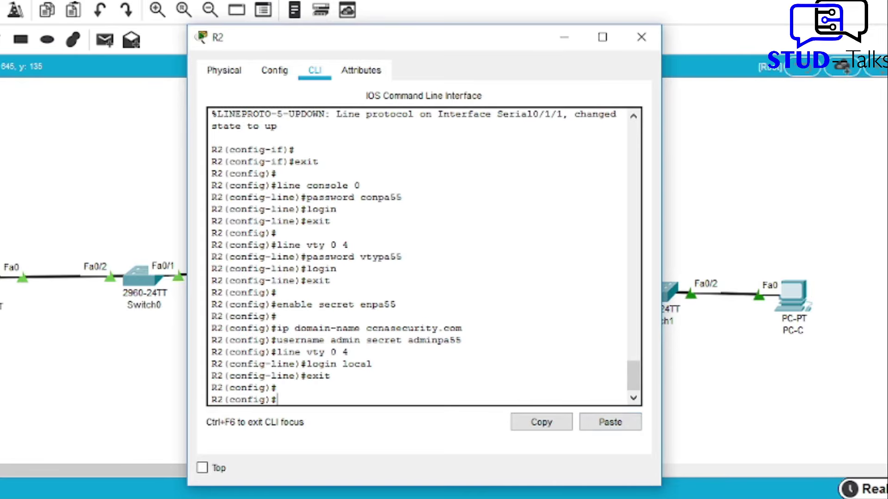
left_click(641, 37)
Run the copied block on R3 to set domain name ccnasecurity.com, the admin user's secret password, and local login on vty lines 0 4.
left_click(501, 307)
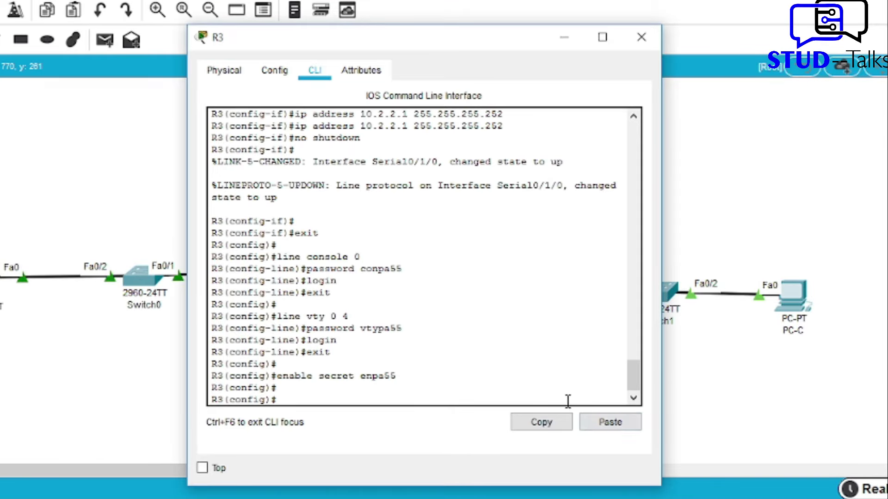
left_click(591, 427)
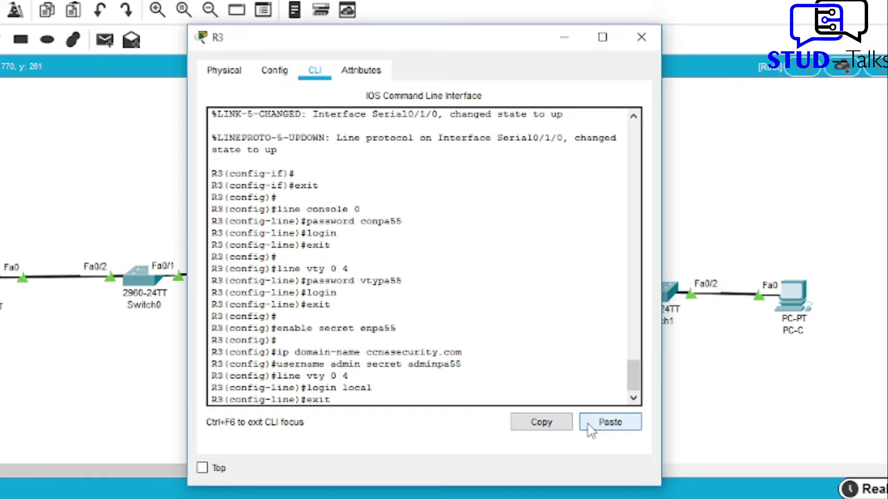
left_click(642, 37)
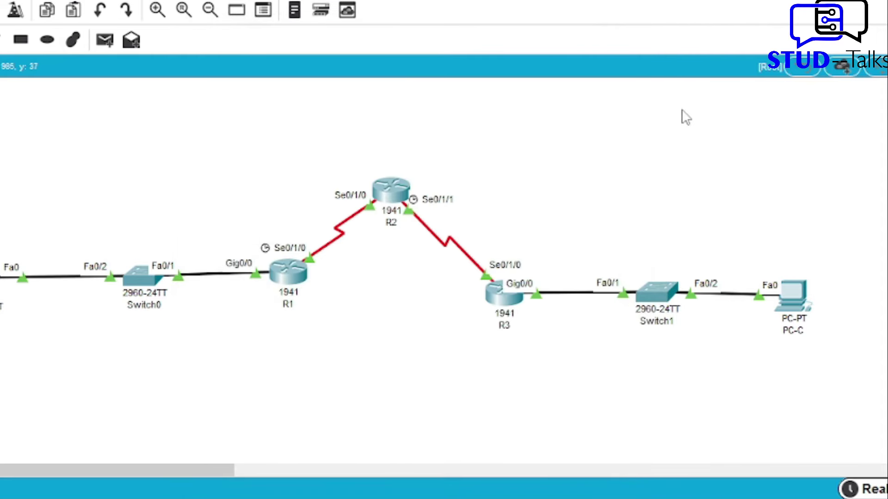
Copy the crypto key generate rsa line from the pract_5 notes in Notepad.
key("alt+Tab")
left_click_drag(259, 267, 425, 259)
key("ctrl+c")
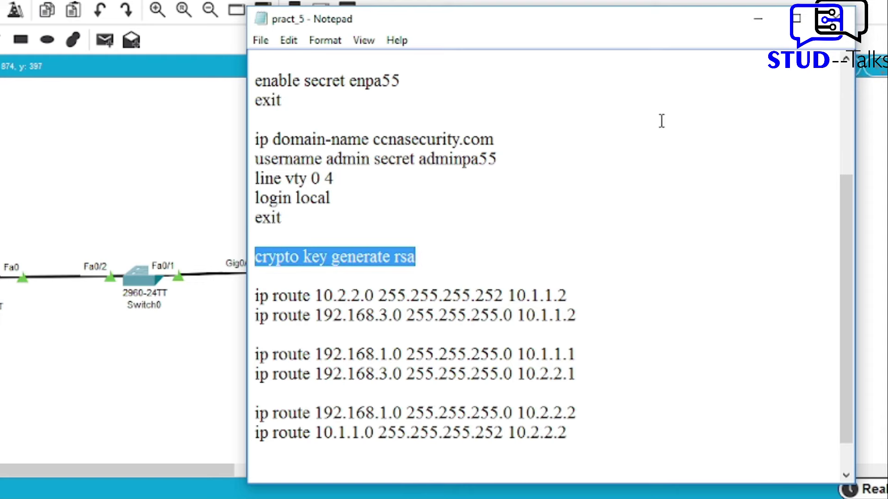
Generate RSA keys on R1 with the copied crypto key command, using a 1024-bit modulus.
left_click(756, 19)
left_click(291, 273)
left_click(603, 422)
key("Return")
type("1024")
key("Return")
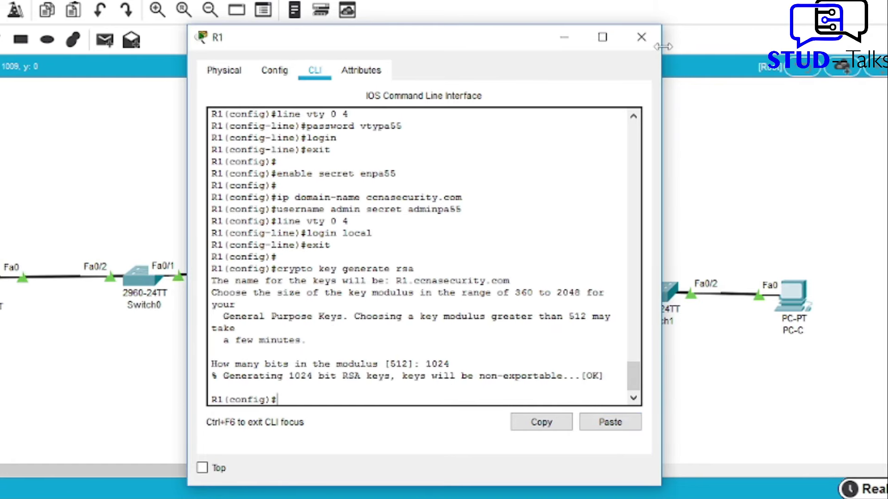
left_click(642, 38)
Generate RSA keys on R2 with the copied crypto key command, using a 1024-bit modulus.
left_click(393, 187)
left_click(634, 426)
key("Return")
type("1024")
key("Return")
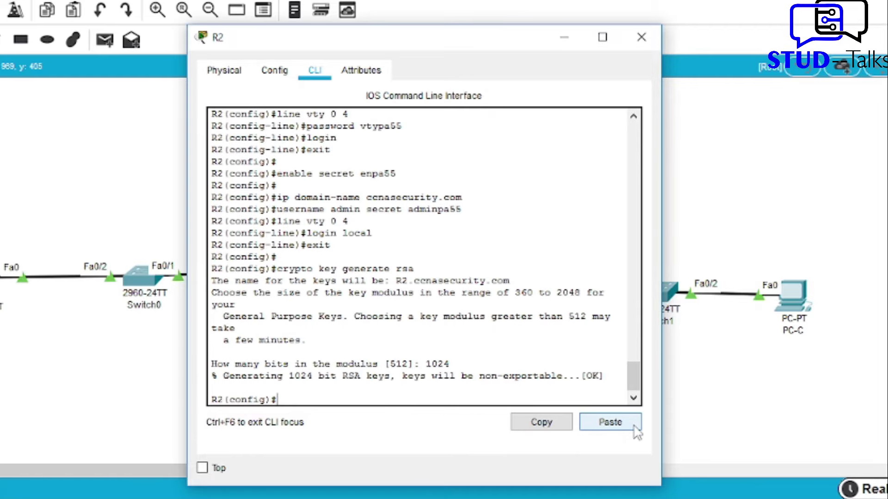
left_click(641, 37)
Generate RSA keys on R3 with the copied crypto key command, using a 1024-bit modulus.
left_click(501, 295)
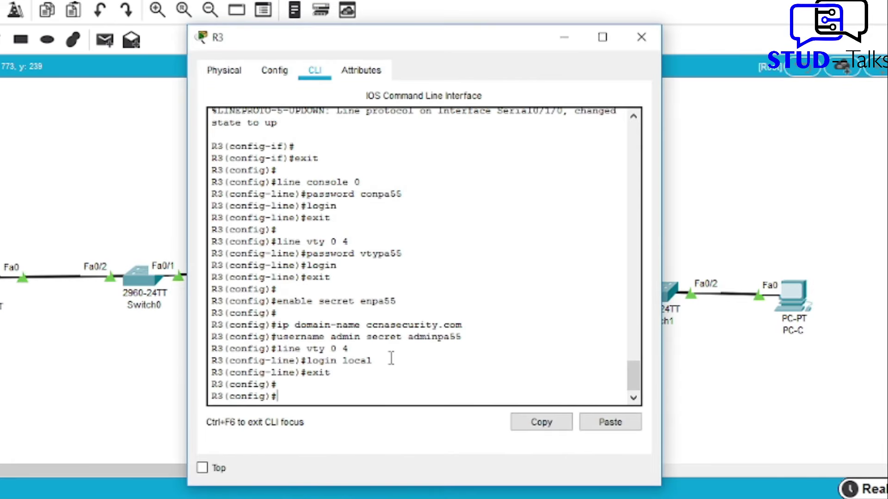
left_click(628, 426)
key("Return")
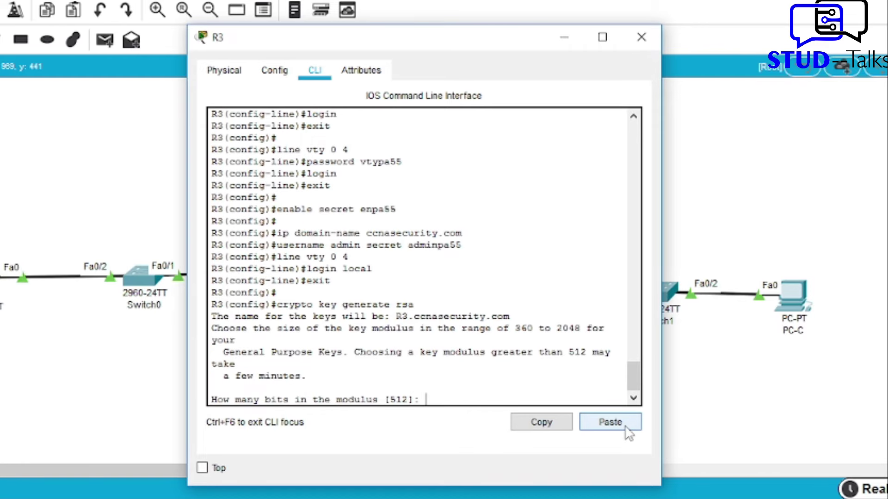
type("1024")
key("Return")
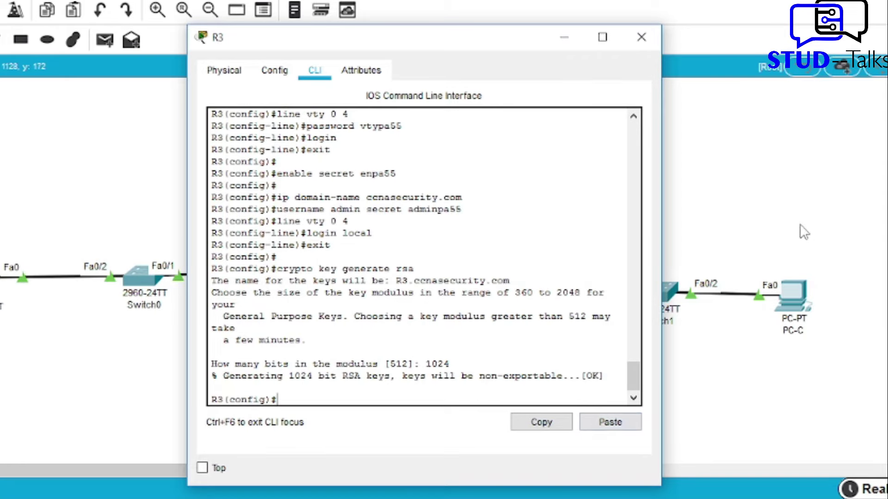
left_click(640, 37)
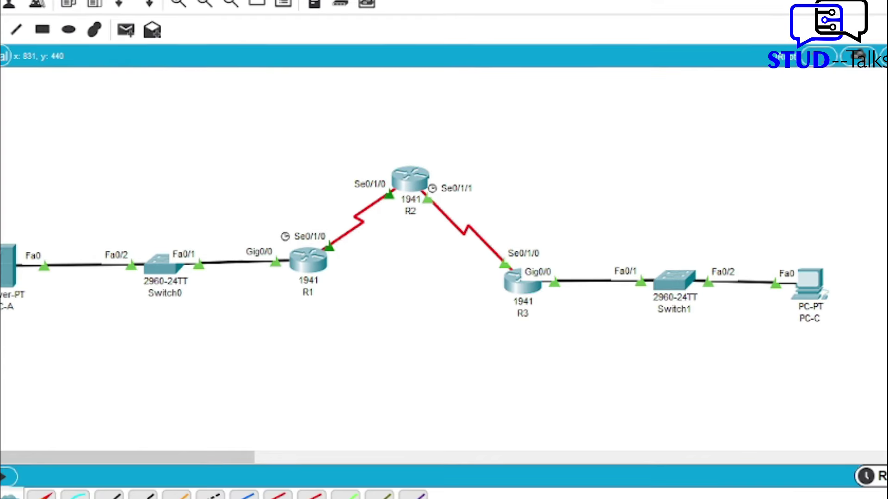
Copy the ip route lines for 10.2.2.0 and 192.168.3.0 via 10.1.1.2 from the pract_5 notes in Notepad.
key("alt+Tab")
left_click(538, 253)
scroll(462, 295, "down", 1)
left_click_drag(276, 244, 604, 264)
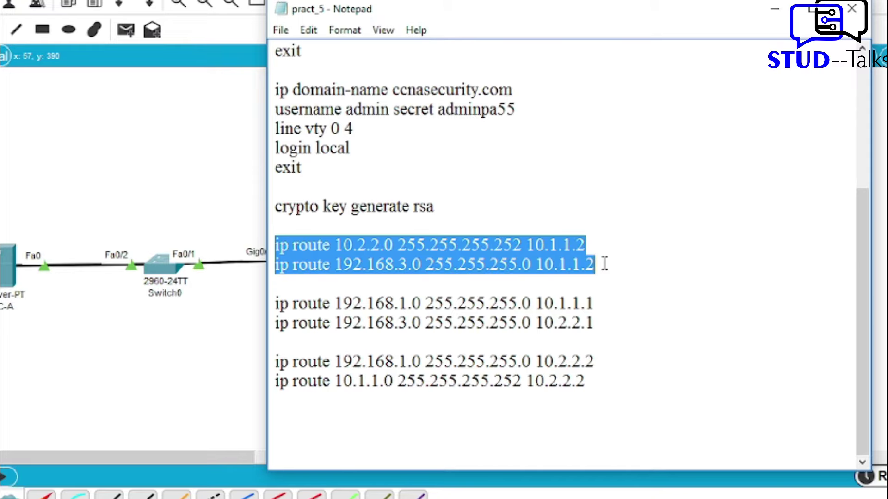
right_click(539, 254)
left_click(573, 307)
Add static routes on R1 to 10.2.2.0 255.255.255.252 and 192.168.3.0 255.255.255.0 via 10.1.1.2 by running the copied lines.
left_click(774, 10)
left_click(309, 262)
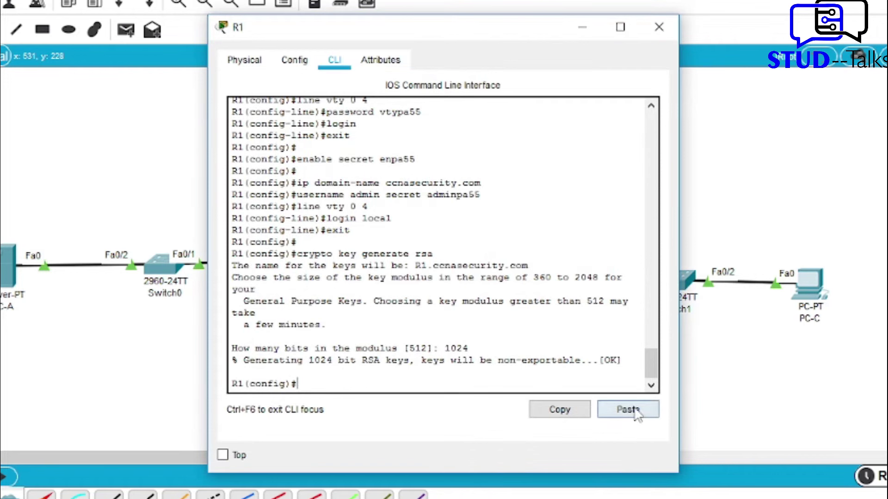
left_click(635, 410)
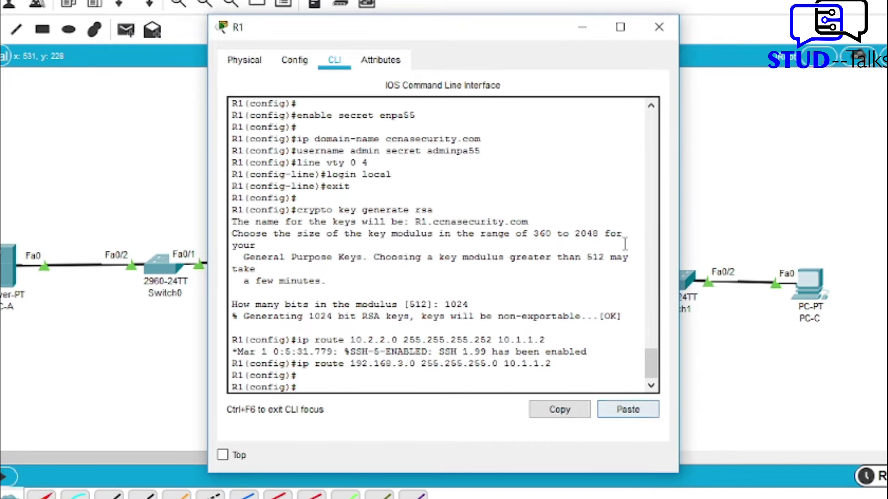
left_click(676, 27)
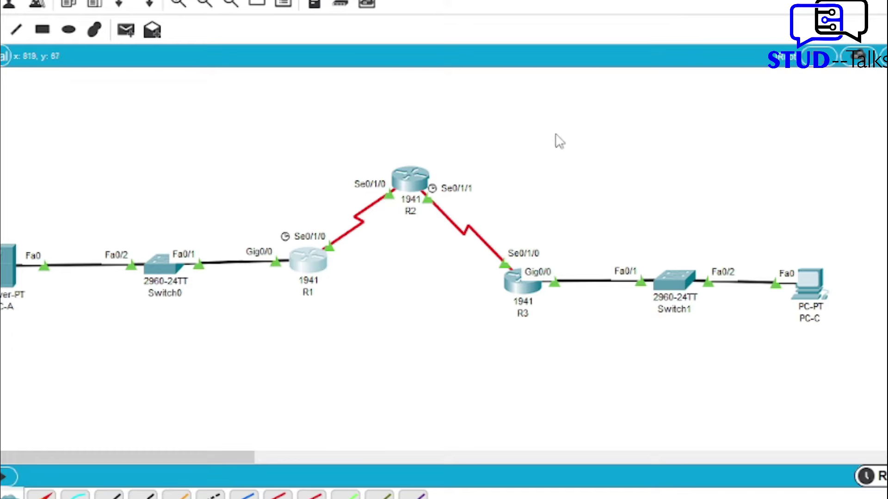
Copy the ip route lines for 192.168.1.0 via 10.1.1.1 and 192.168.3.0 via 10.2.2.1 from the pract_5 notes in Notepad.
key("alt+Tab")
left_click(411, 302)
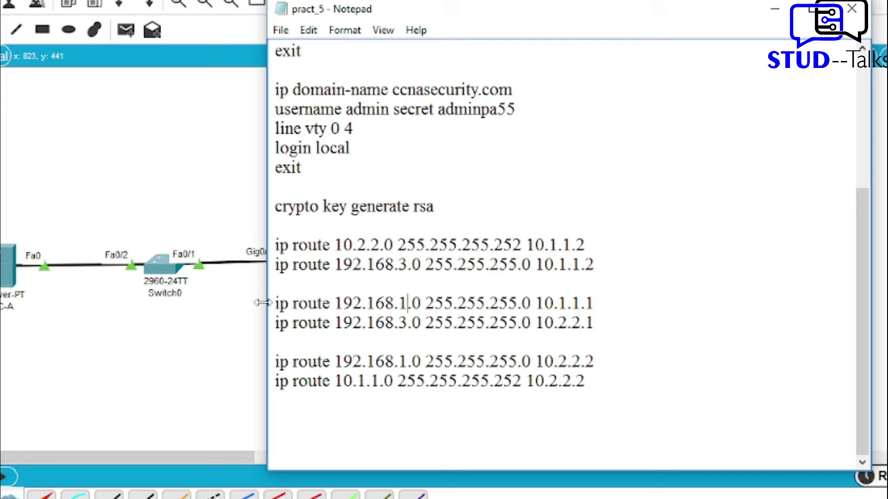
left_click_drag(276, 304, 603, 331)
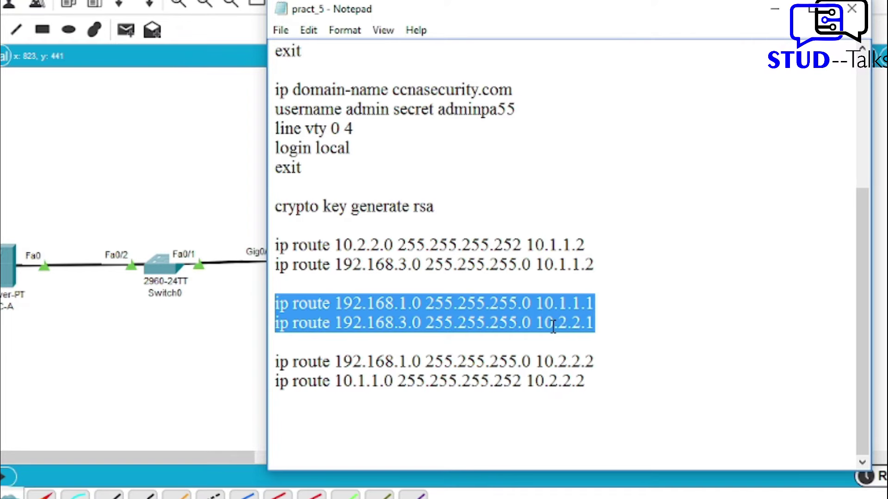
Add static routes on R2 to 192.168.1.0 255.255.255.0 via 10.1.1.1 and 192.168.3.0 255.255.255.0 via 10.2.2.1 by running the copied lines.
left_click(780, 15)
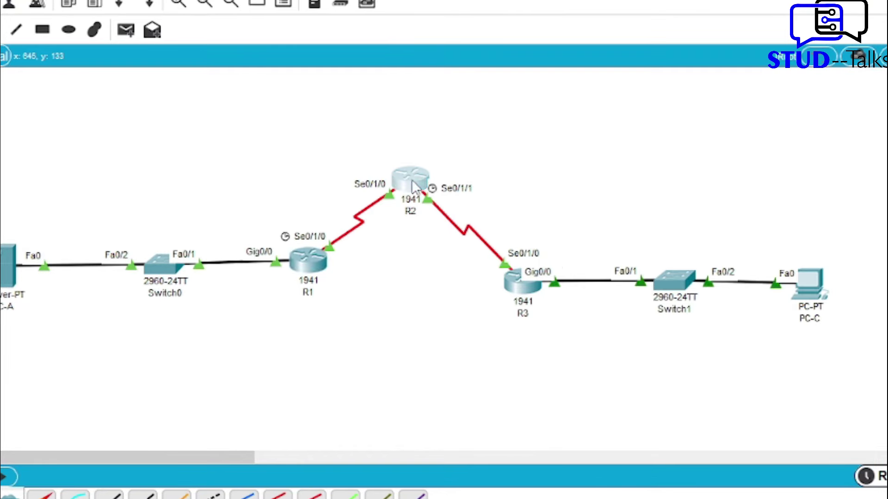
left_click(416, 182)
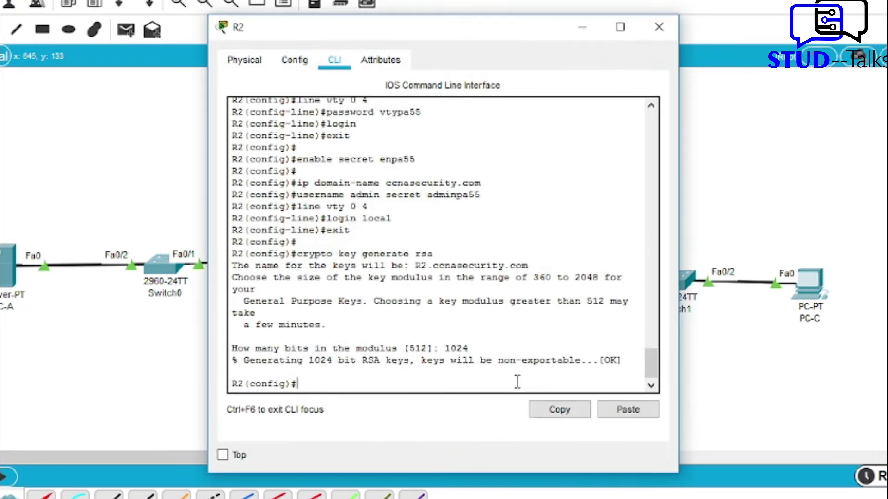
left_click(607, 410)
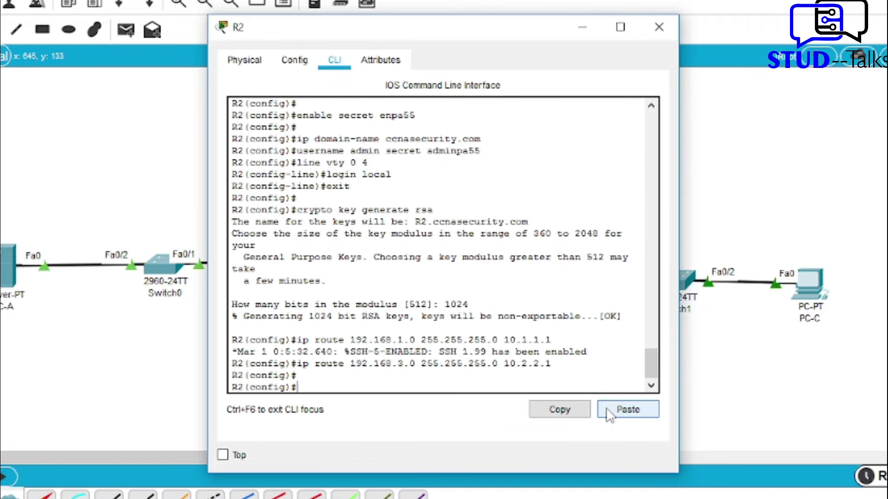
left_click(652, 28)
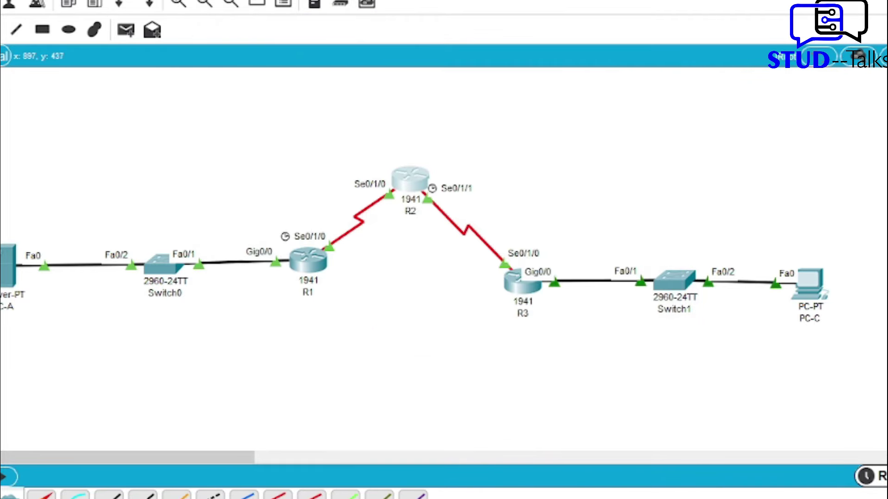
Add static routes on R3 to 192.168.1.0 255.255.255.0 and 10.1.1.0 255.255.255.252 via 10.2.2.2, copying the lines from the pract_5 notes.
left_click(523, 289)
key("alt+Tab")
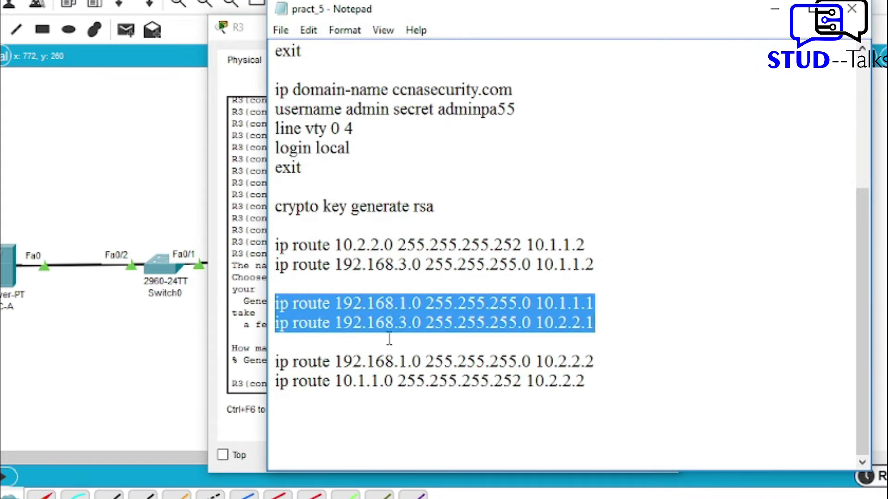
left_click_drag(276, 361, 597, 382)
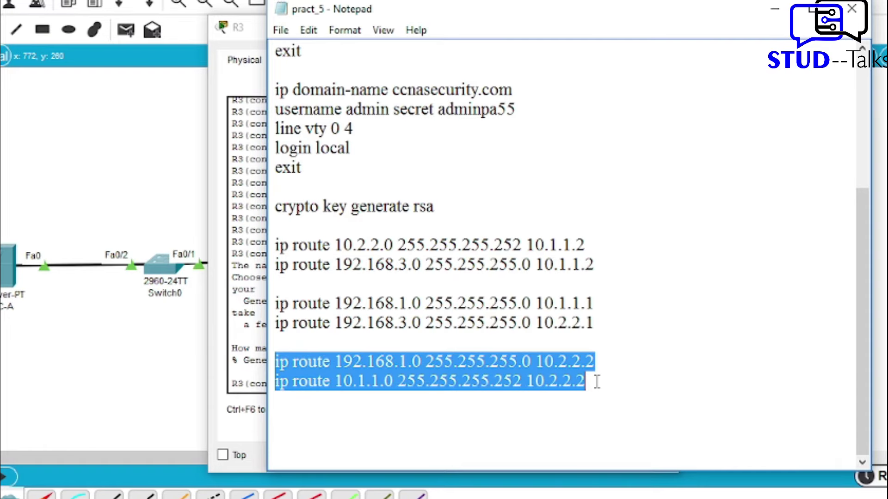
left_click(776, 14)
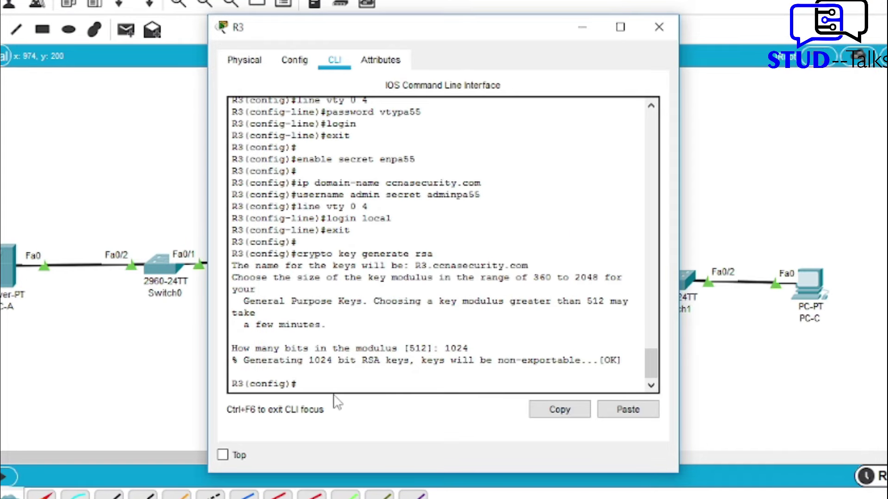
left_click(630, 410)
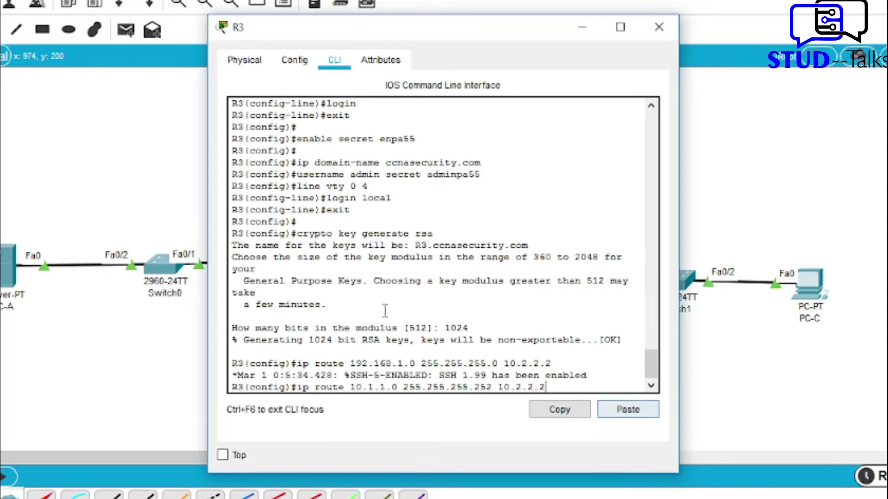
left_click(668, 31)
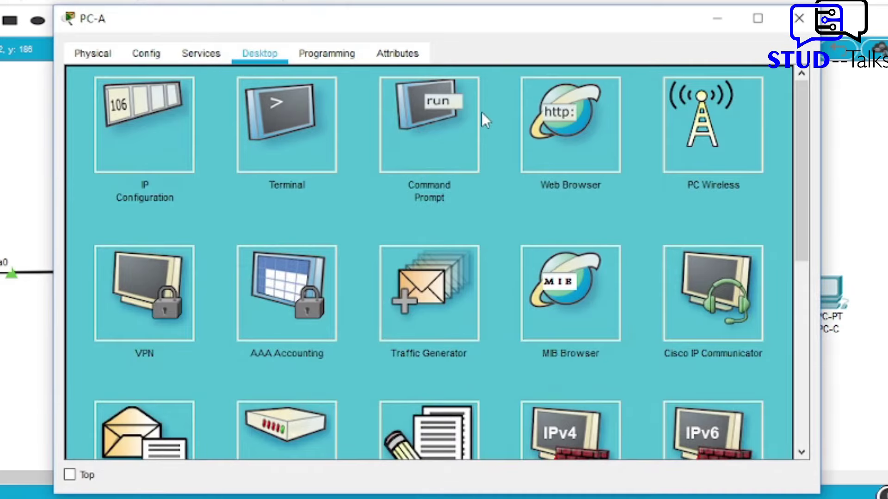
Ping 192.168.3.3 twice from PC-A's Command Prompt to test connectivity.
left_click(444, 107)
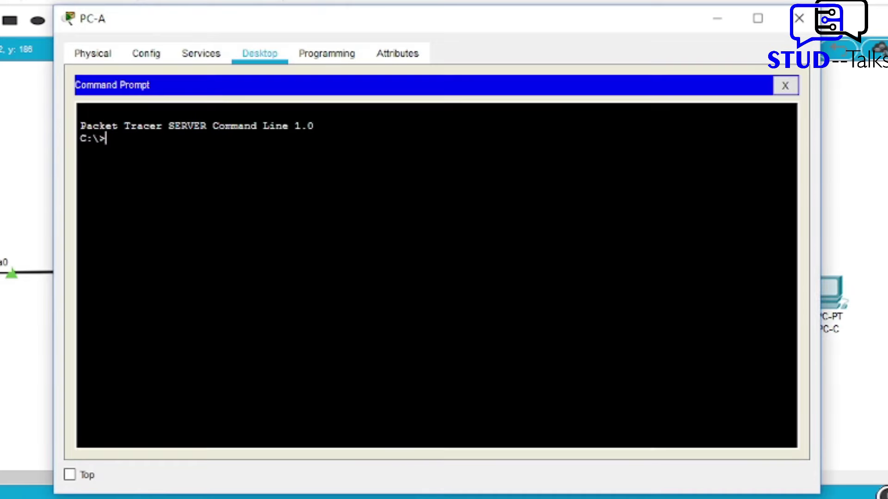
type("ping 192.168.3.3")
key("Return")
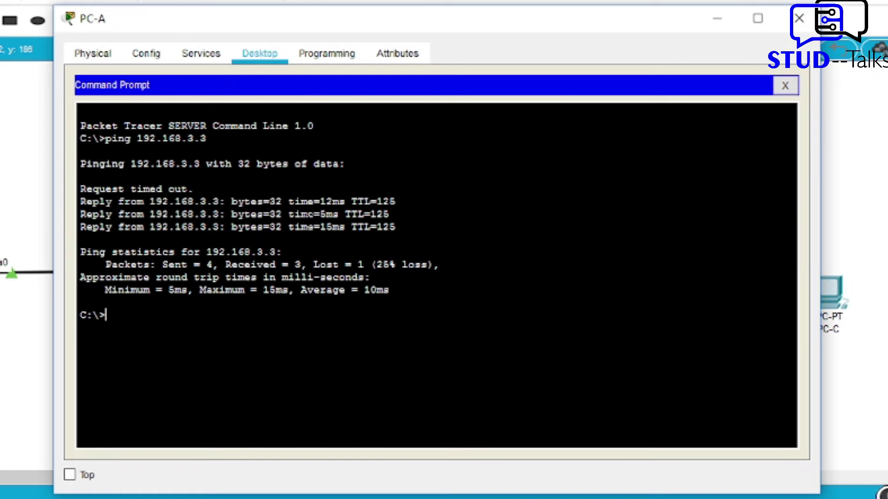
key("Up")
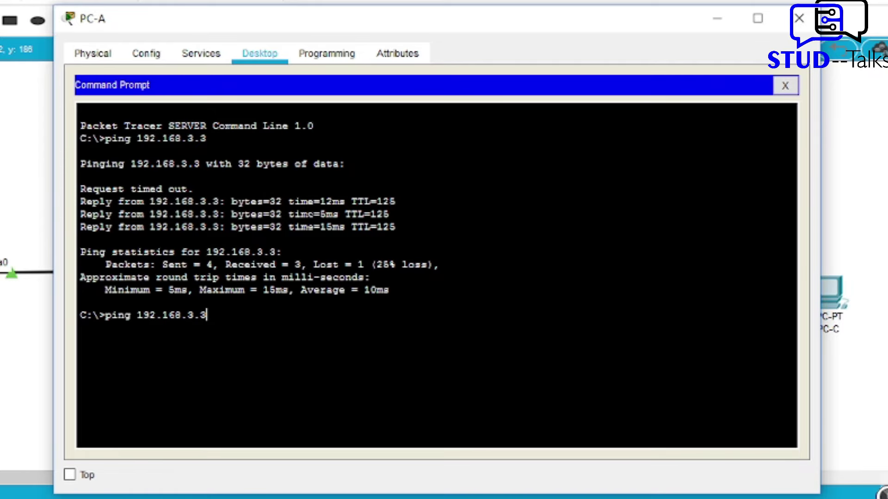
key("Return")
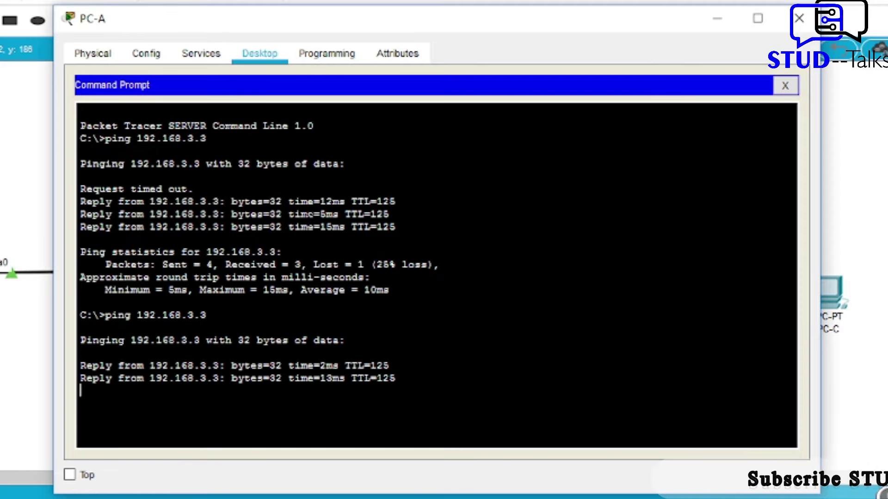
Test SSH from PC-A to 10.2.2.2 as admin, entering the login password, and exit the session.
type("ssh -l ad")
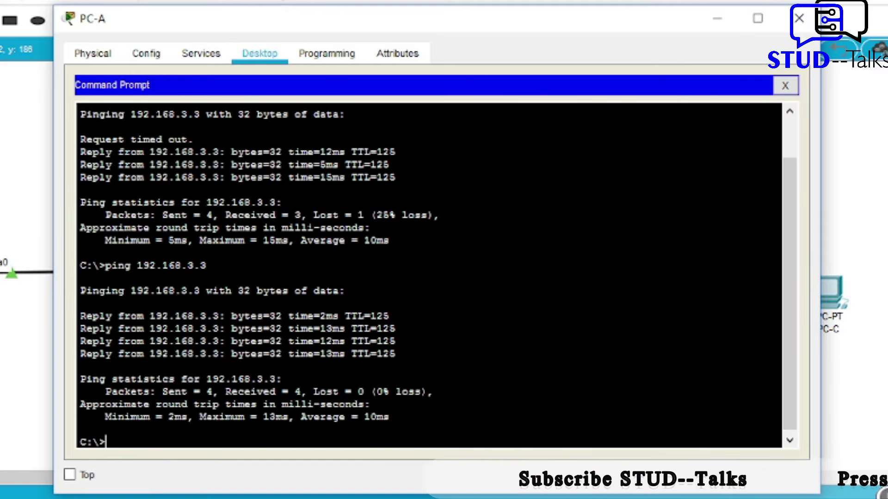
type("min ")
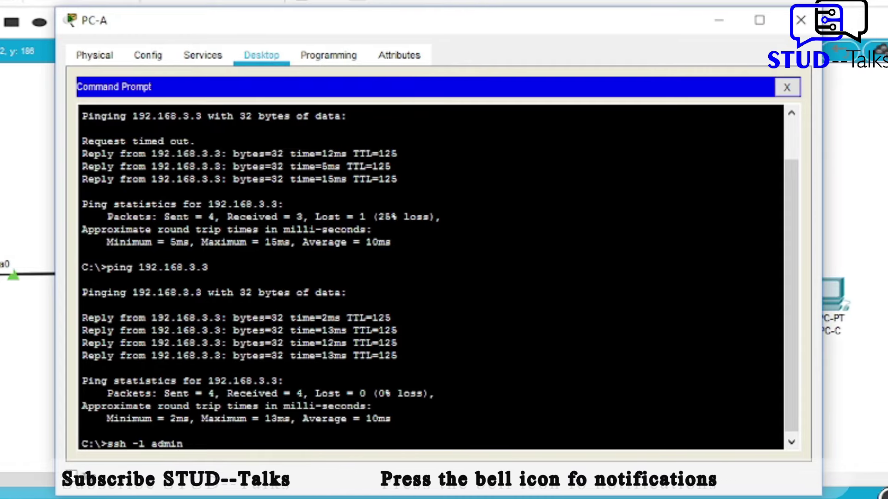
type("10.2.2.2")
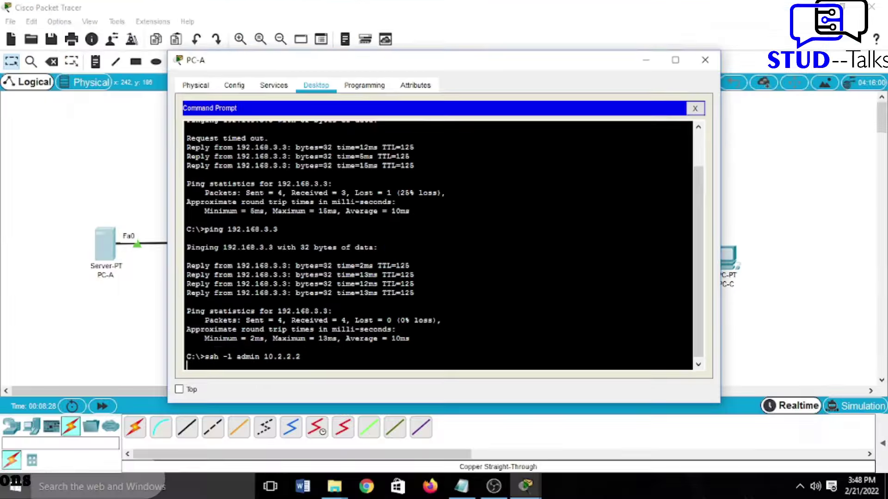
key("Return")
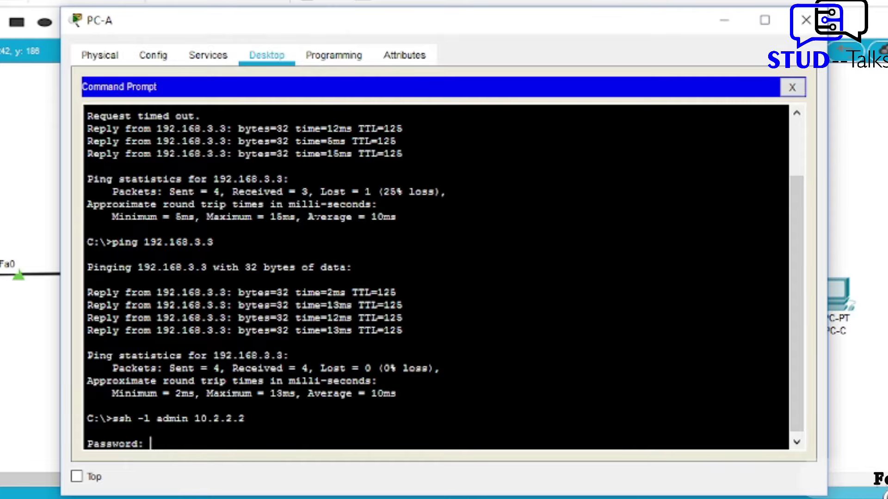
key("Return")
key("Return")
key("Return")
key("Return")
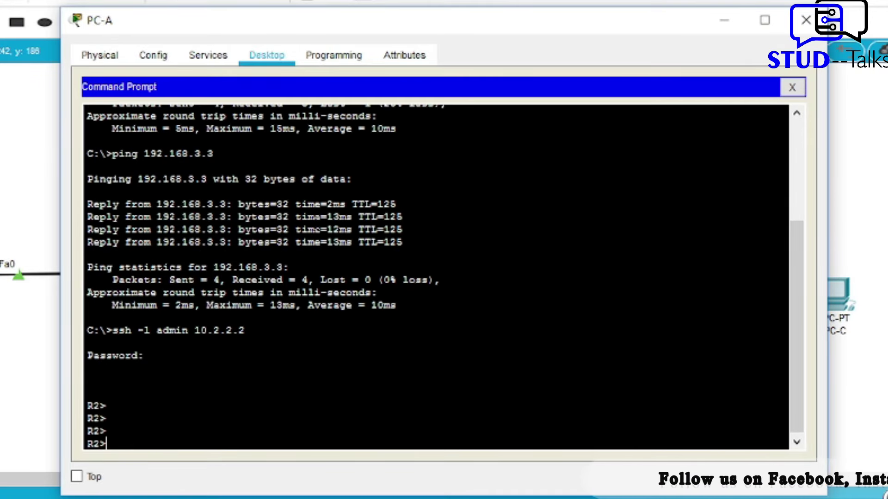
type("exit")
key("Return")
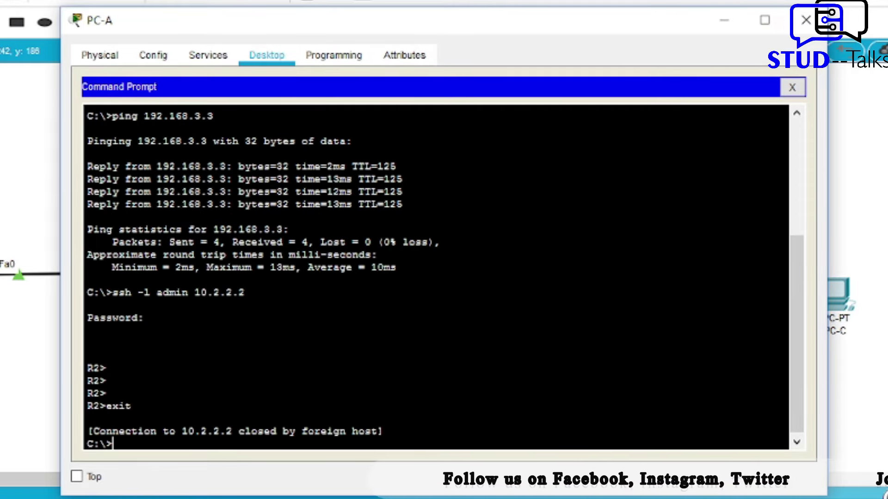
left_click(792, 87)
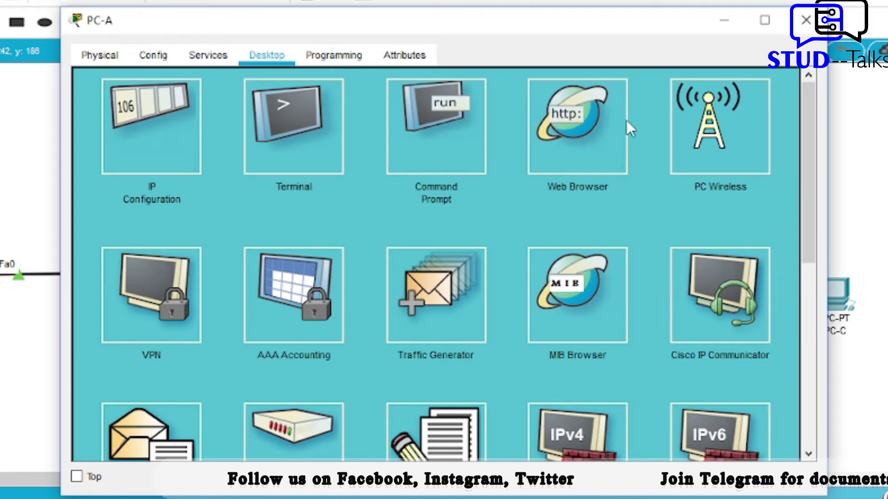
Browse to 192.168.1.3 in PC-A's Web Browser, and close the browser and PC-A's window.
left_click(574, 131)
left_click(400, 107)
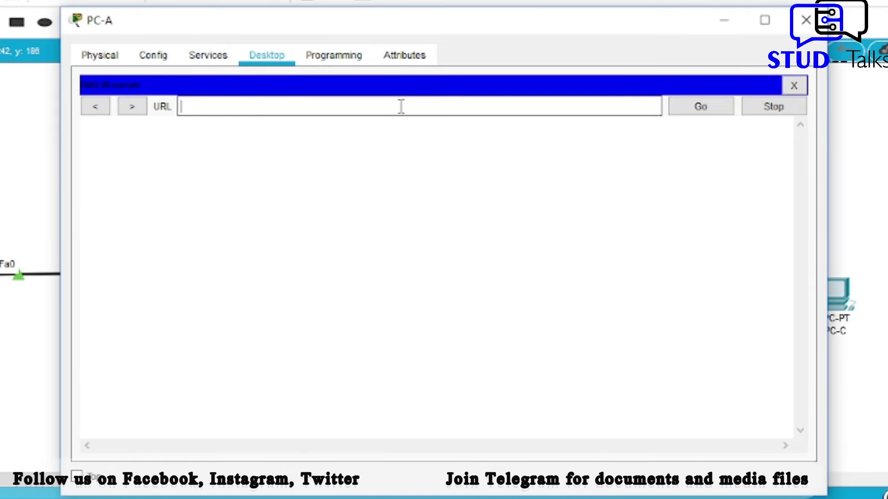
type("192.16")
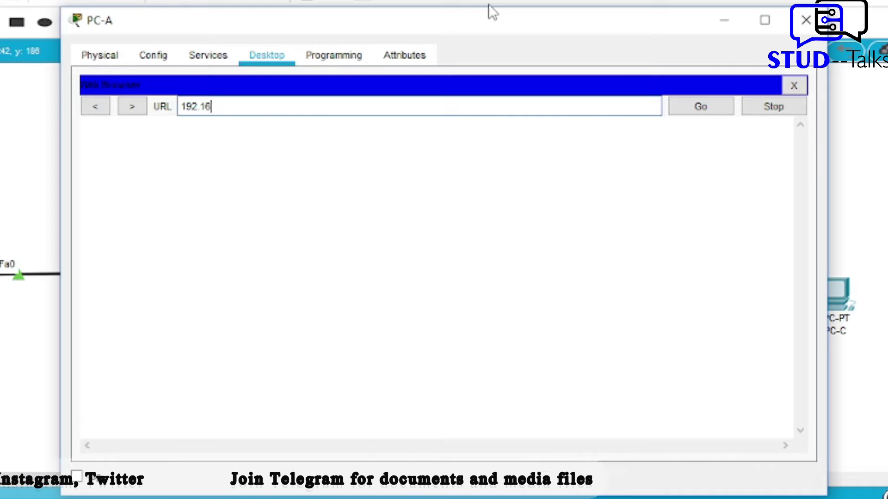
type("8.1.3")
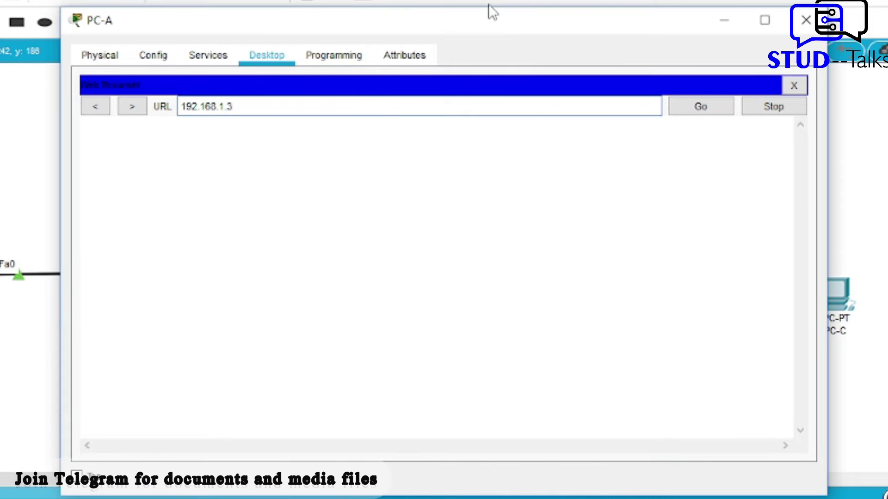
key("Return")
left_click(793, 85)
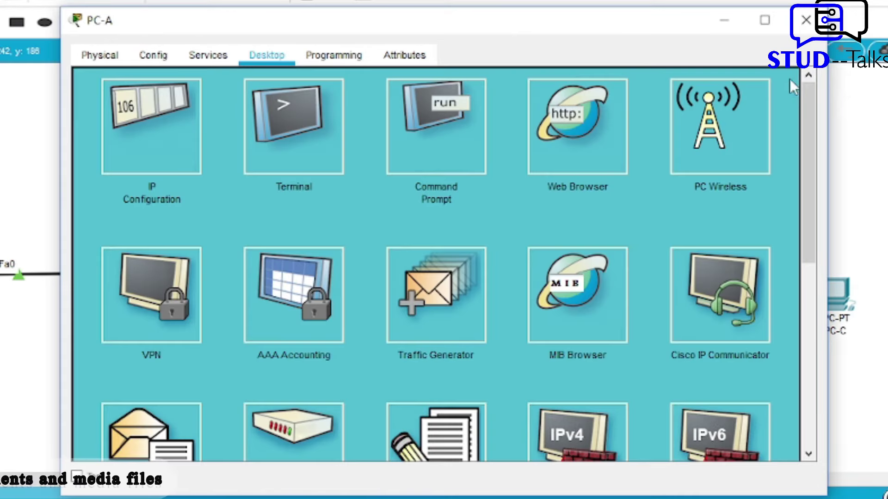
left_click(805, 23)
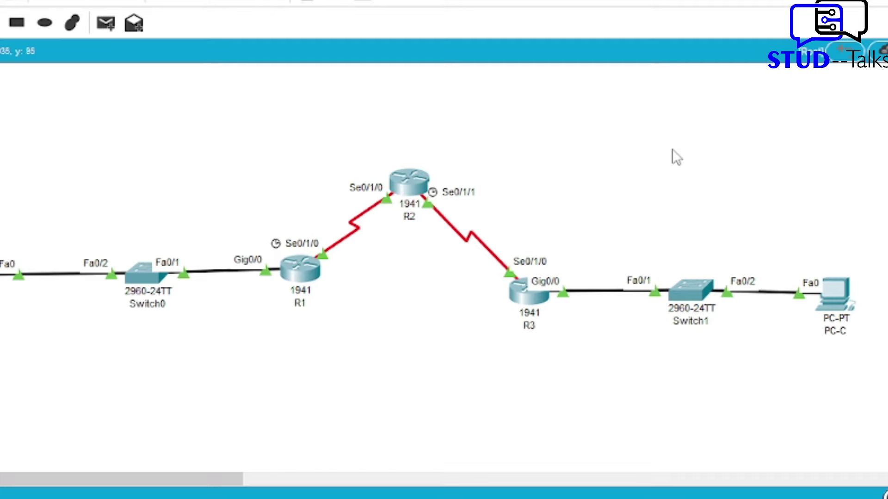
Leave configuration mode on R3 and run show version to examine the security technology package license.
left_click(536, 294)
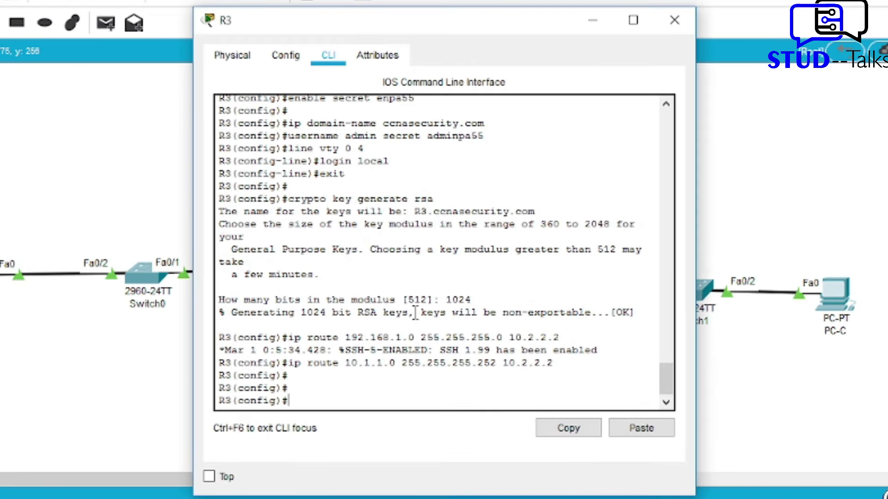
type("exit")
key("Return")
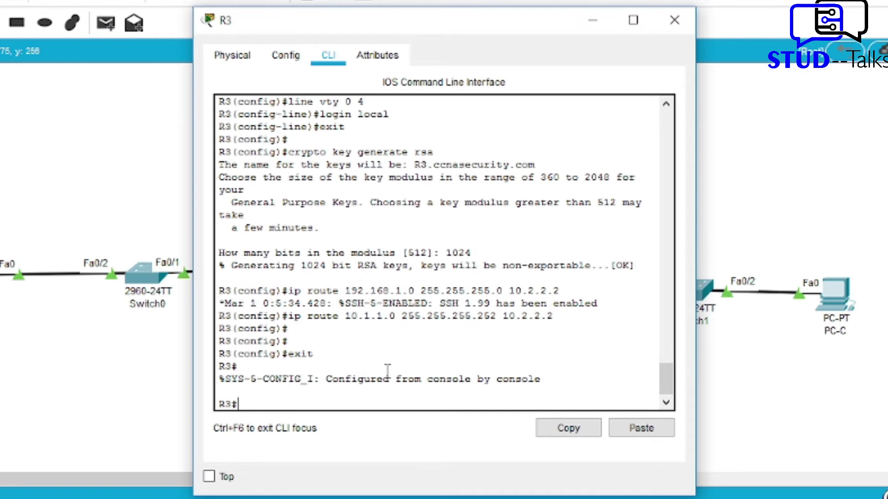
key("Return")
type("show ve")
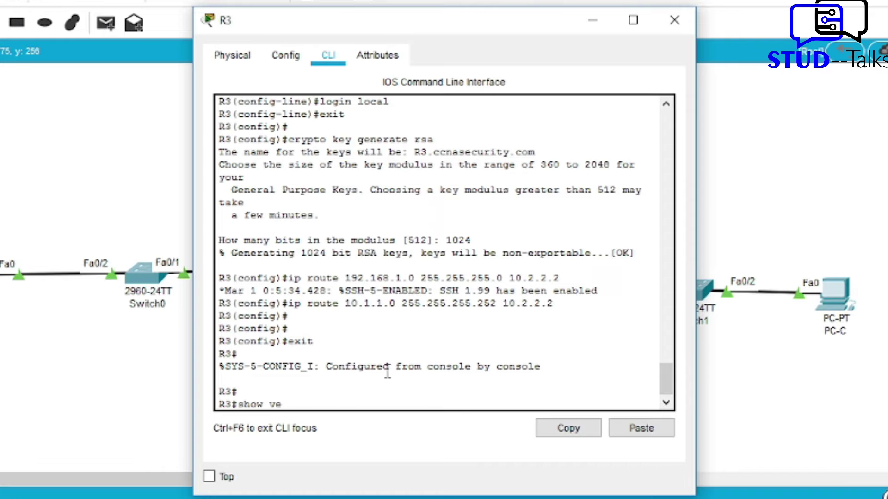
type("rsion")
key("Return")
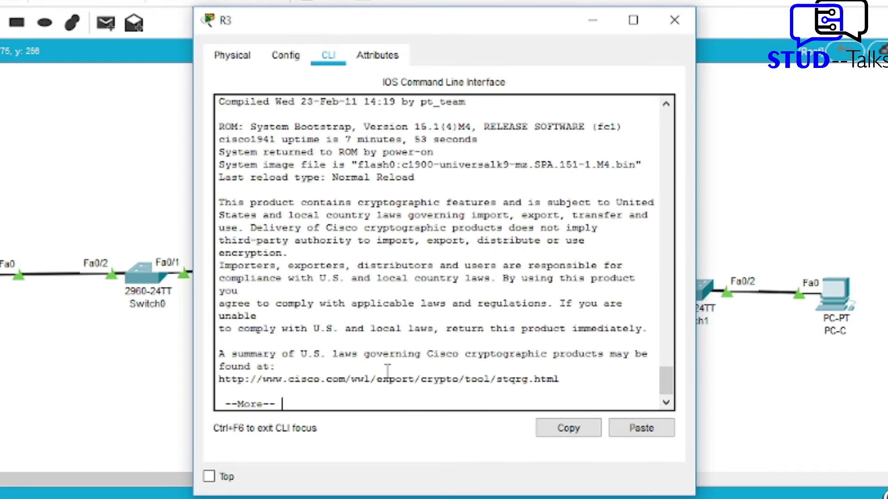
key("space")
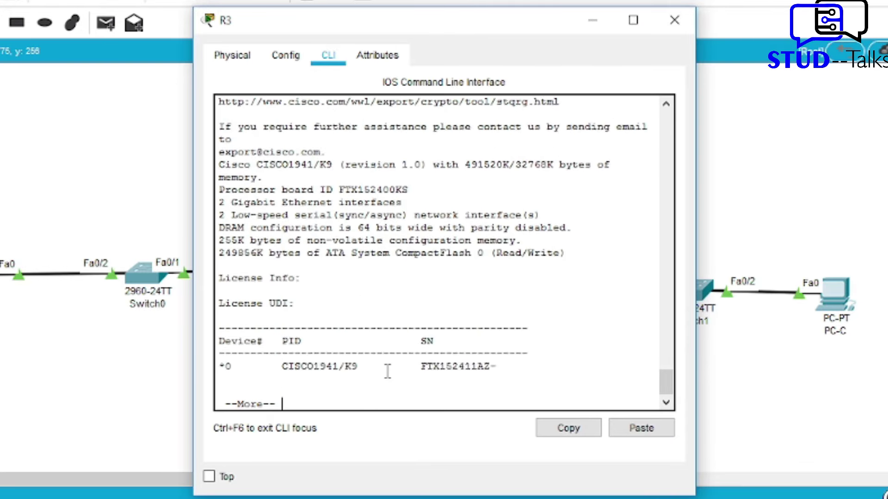
key("Return")
key("Return")
key("Return")
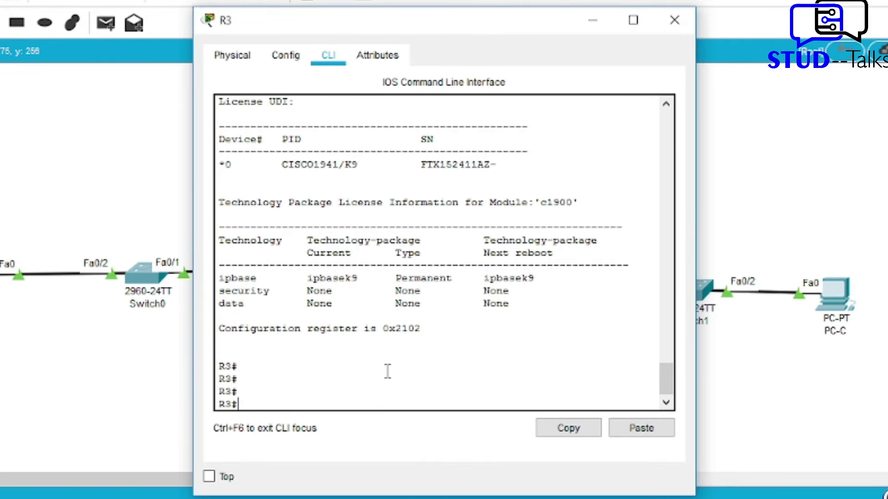
left_click_drag(245, 291, 522, 287)
left_click(533, 287)
Enable the security license on R3 with license boot module c1900 technology-package securityk9 and accept the agreement.
type("config")
key("Return")
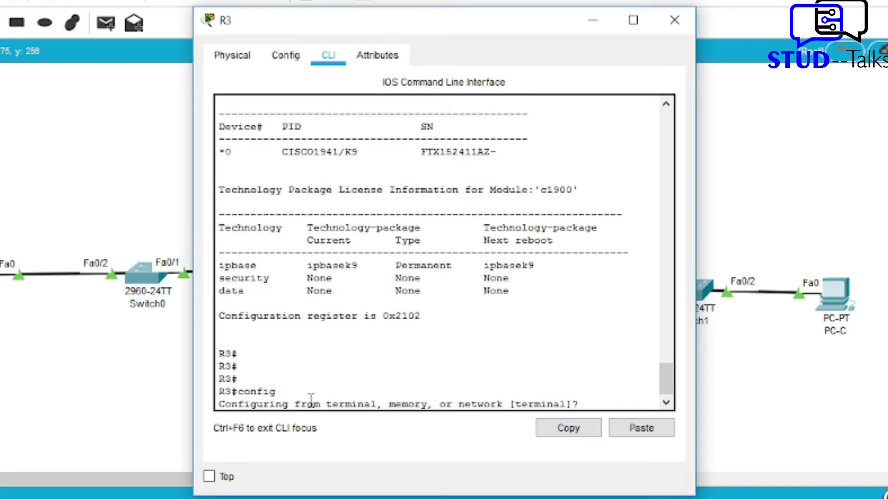
key("Return")
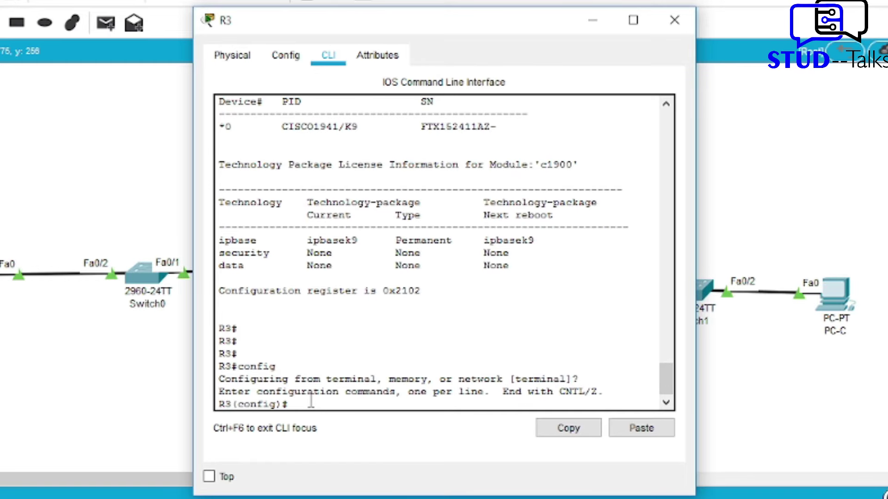
type("license boot module")
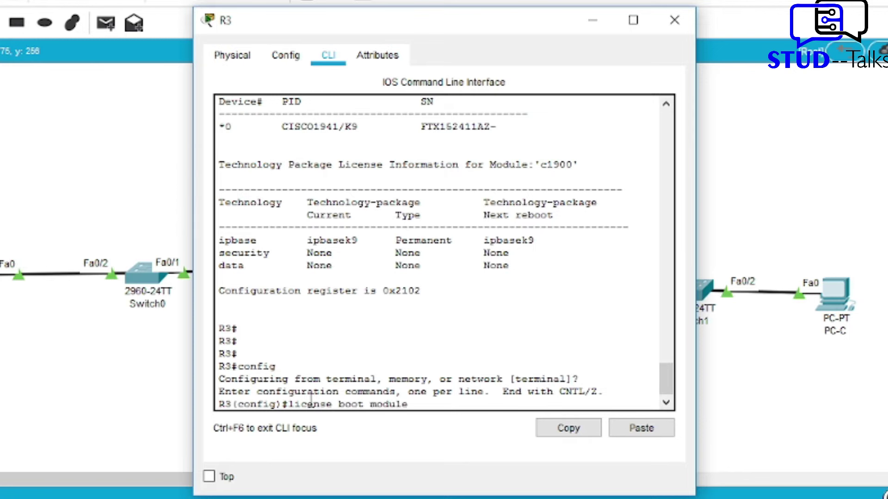
type(" c1900 technology")
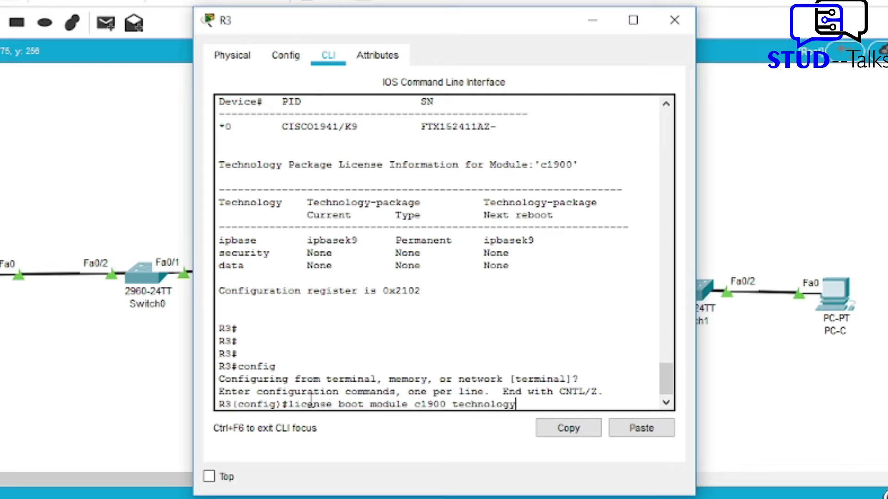
type("-package")
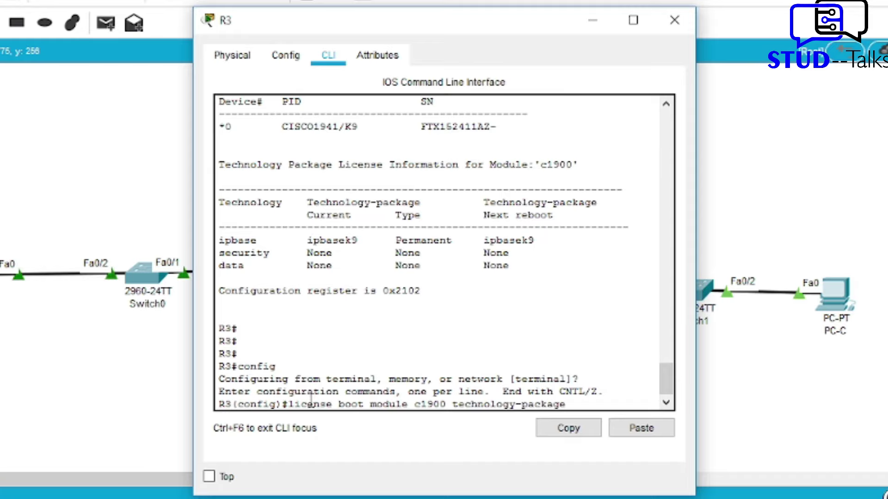
type(" securityk9")
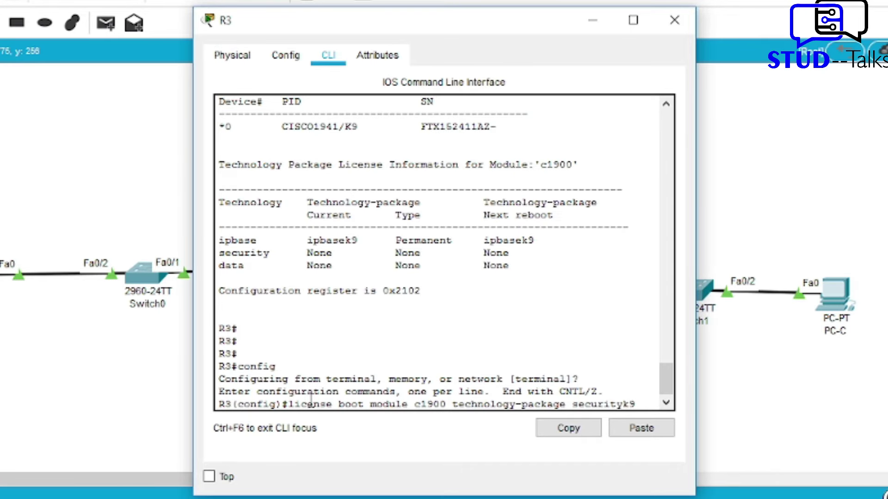
key("Return")
type("yes")
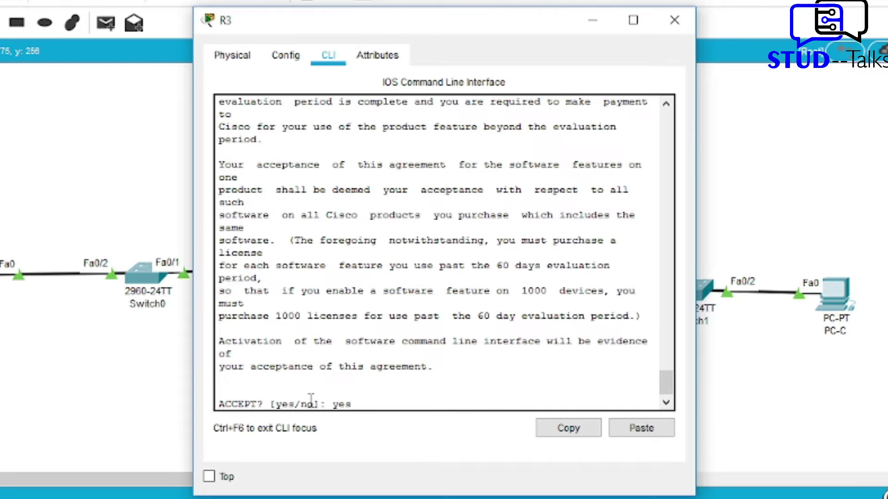
key("Return")
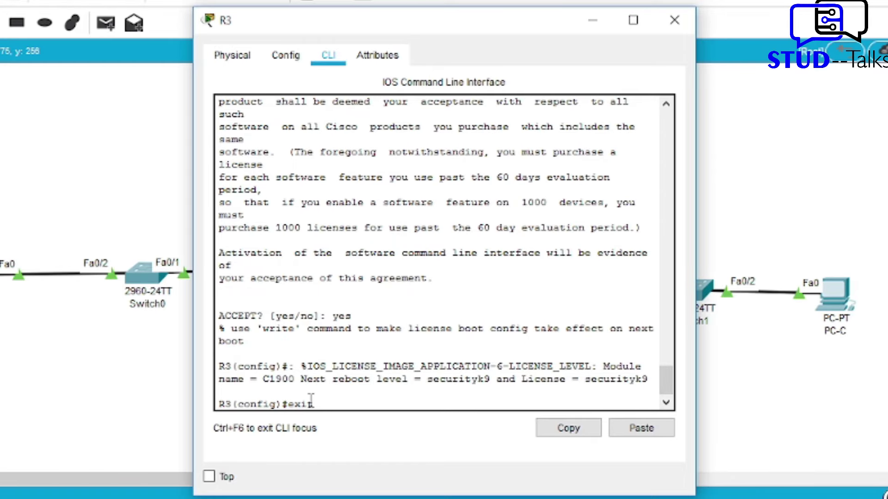
Exit R3's configuration mode and save the running configuration to startup-config with copy run start.
type("exit")
key("Return")
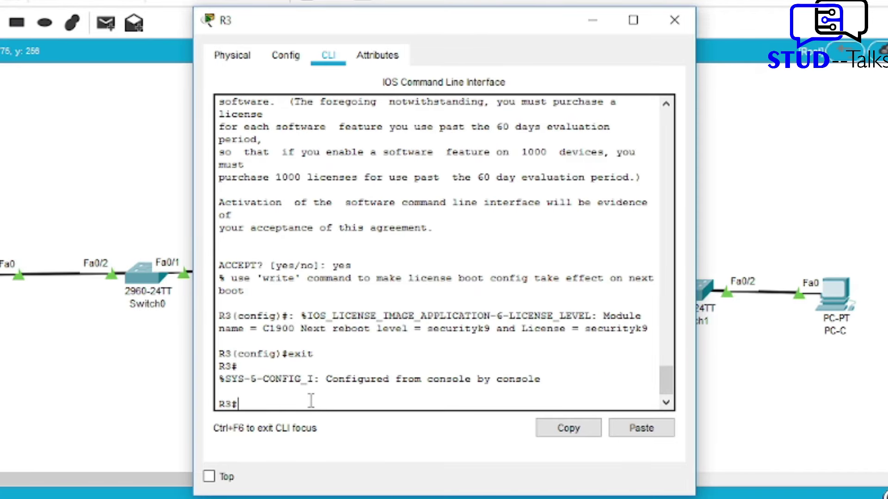
type("coy")
type("py ru")
type("n start")
key("Return")
key("Return")
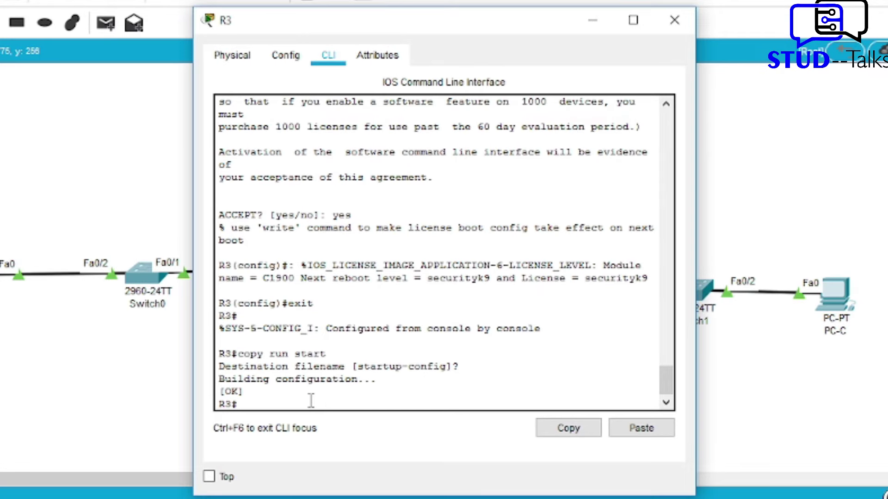
Reload R3 to apply the securityk9 license, confirming the restart.
type("reload")
key("Return")
key("Return")
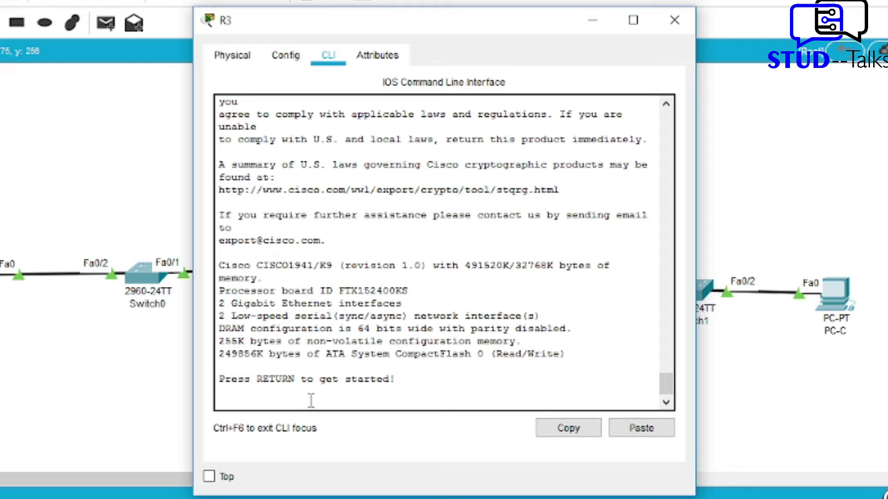
Log back in to R3 with the console password and enter privileged mode with the enable password.
key("Return")
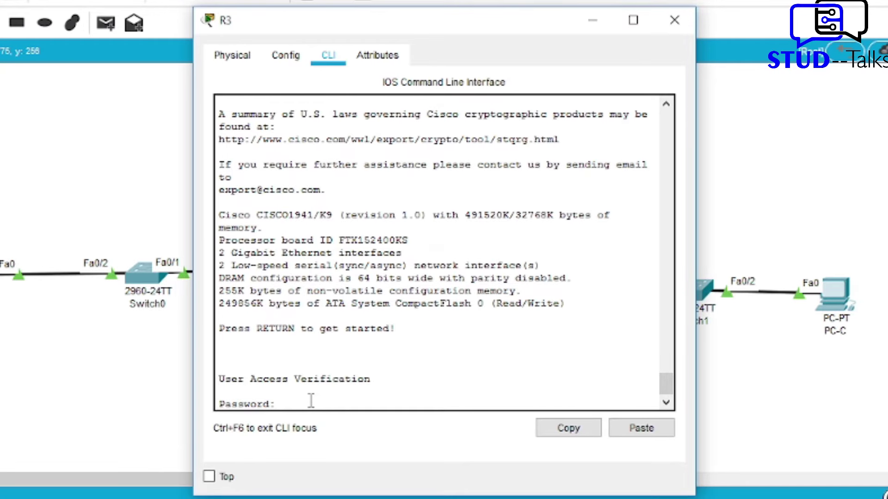
key("Return")
key("Return")
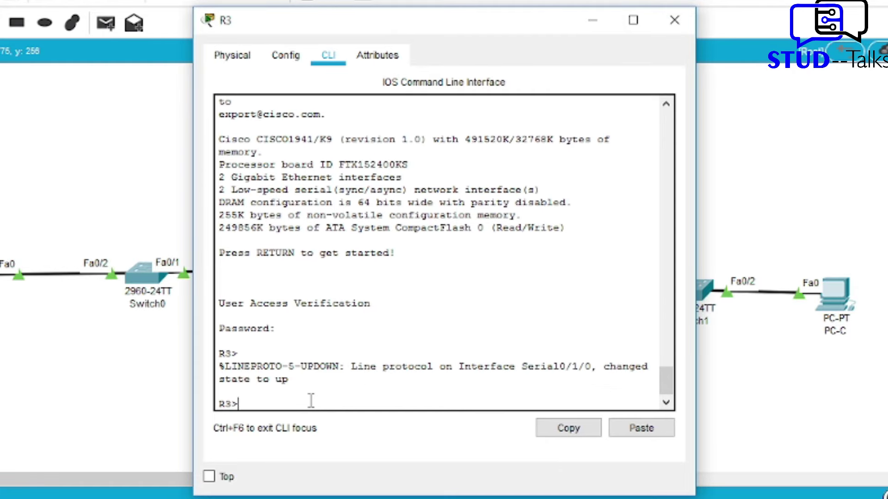
type("en")
key("Return")
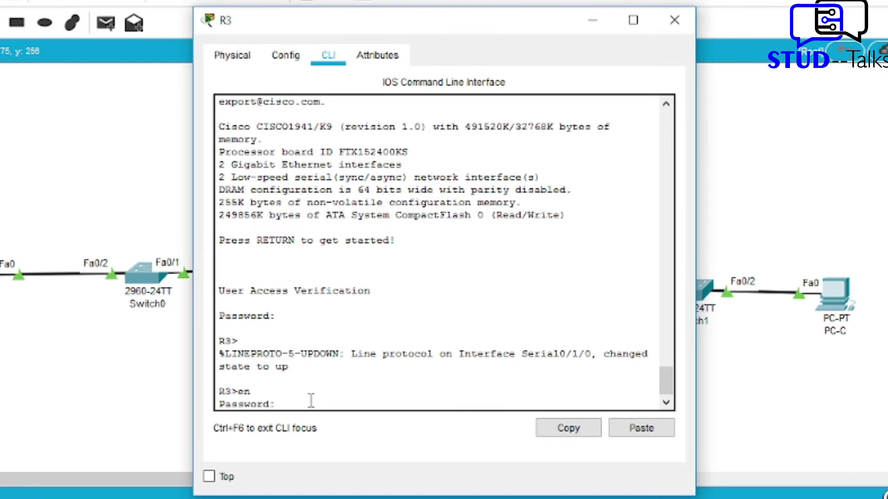
key("Return")
key("Return")
key("Return")
Run show version on R3 and check the technology package license information for the security package.
type("show versi")
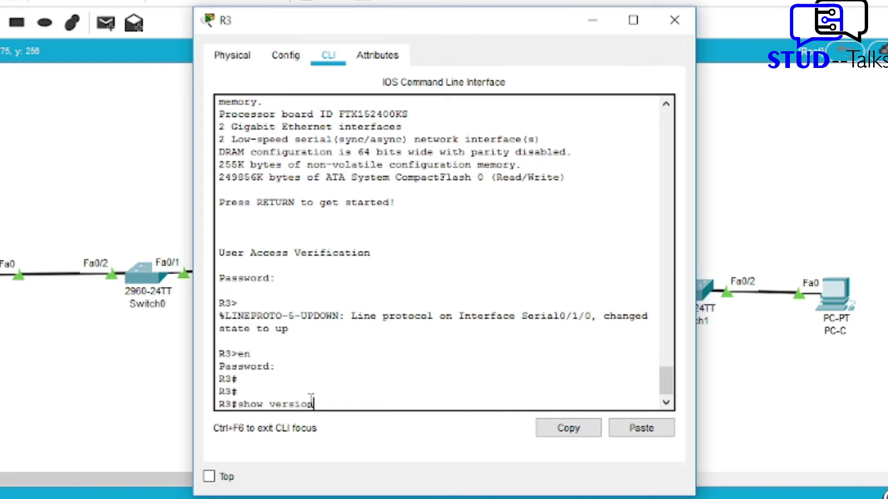
type("on")
key("Return")
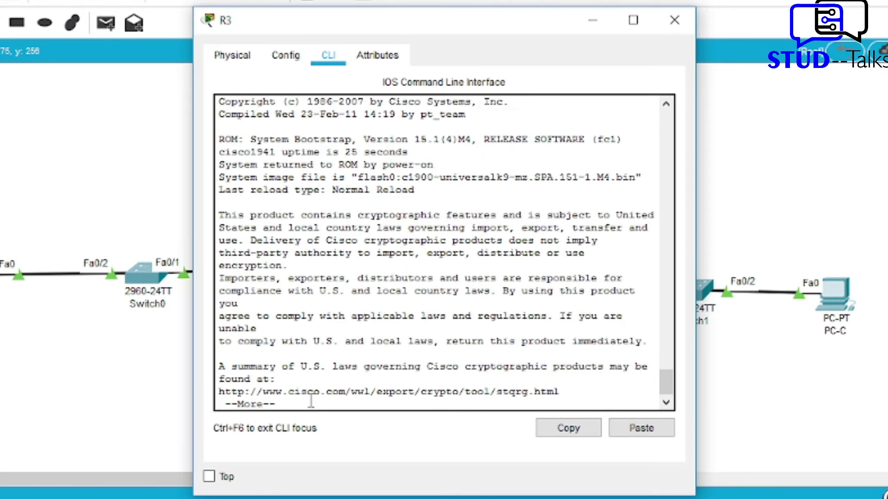
key("space")
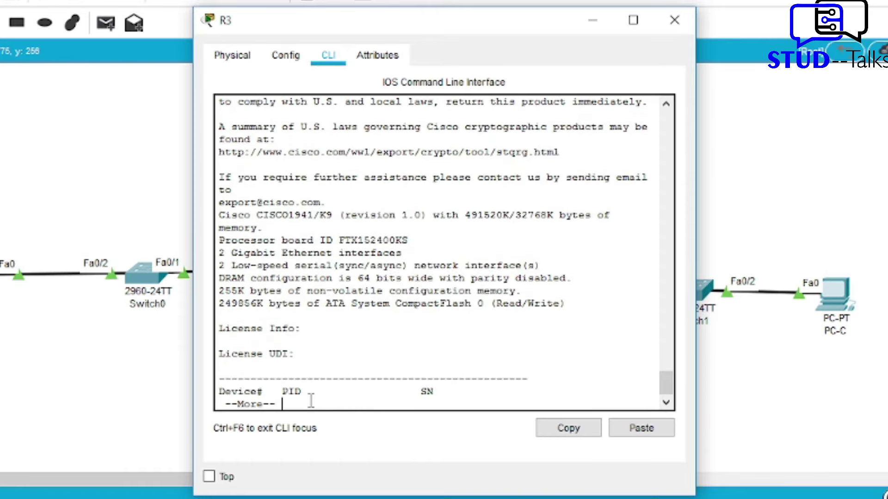
key("Return")
key("Return")
key("Return")
key("Return")
key("Return")
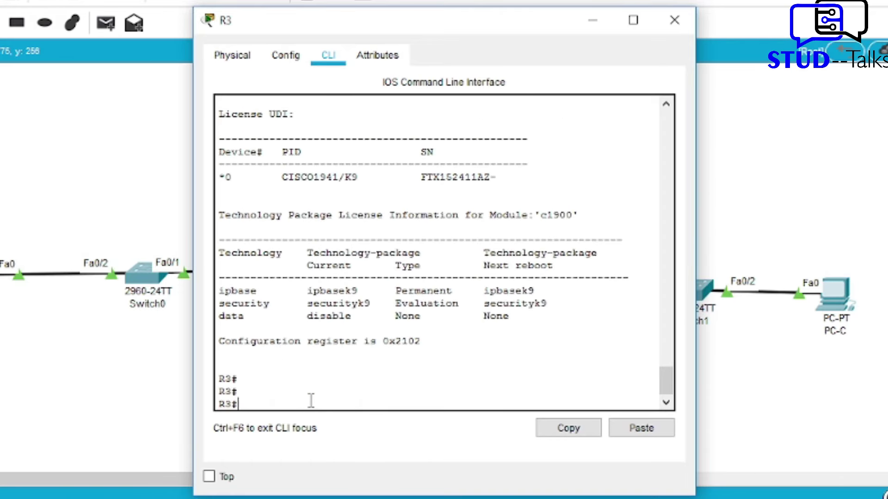
left_click_drag(304, 266, 544, 278)
left_click_drag(481, 277, 553, 279)
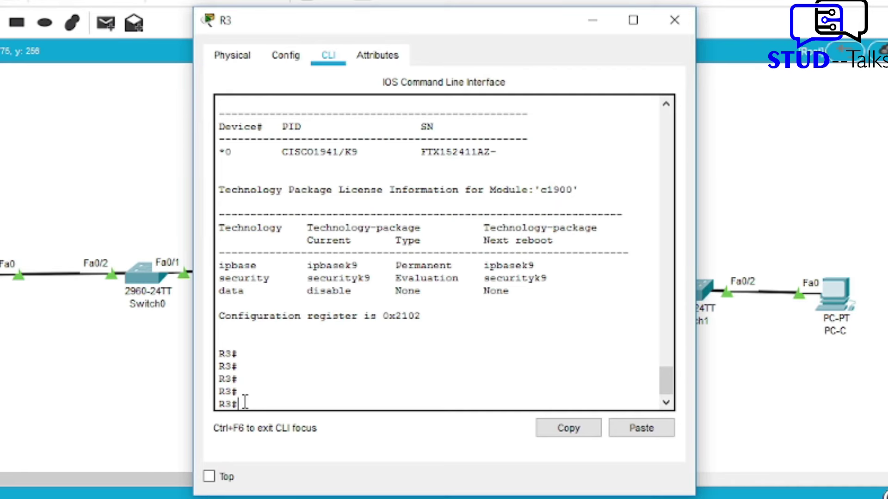
Enter global configuration mode on R3, create the security zone IN-ZONE and exit zone configuration.
key("BackSpace")
key("BackSpace")
type("en")
key("Return")
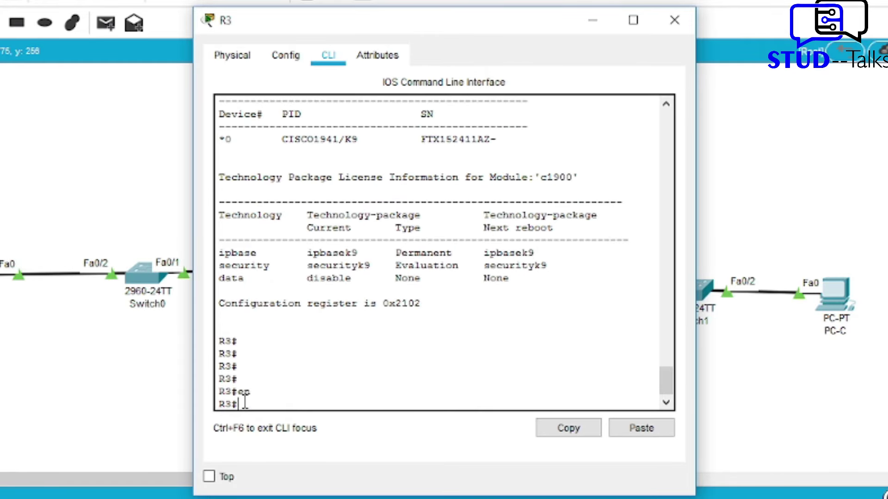
type("conft")
key("Return")
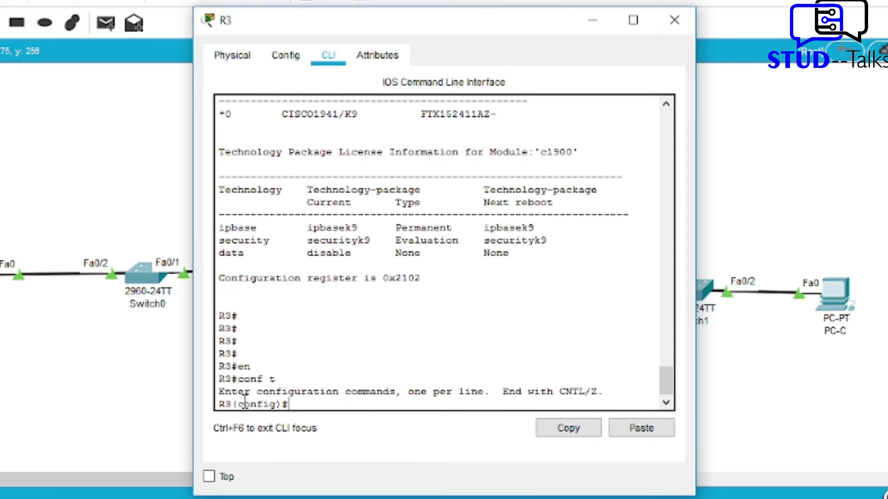
type("zone security IN-ZONE")
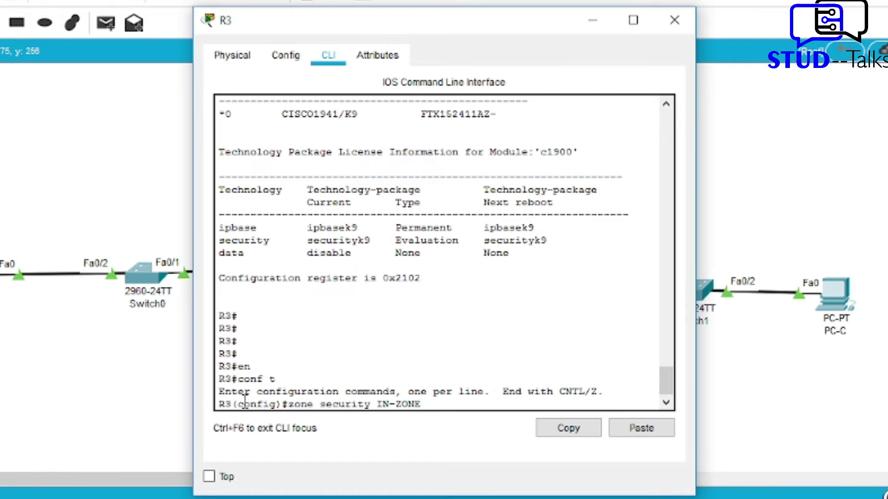
key("Return")
type("EXIT")
key("BackSpace")
key("BackSpace")
key("BackSpace")
key("BackSpace")
type("exit")
key("Return")
key("Return")
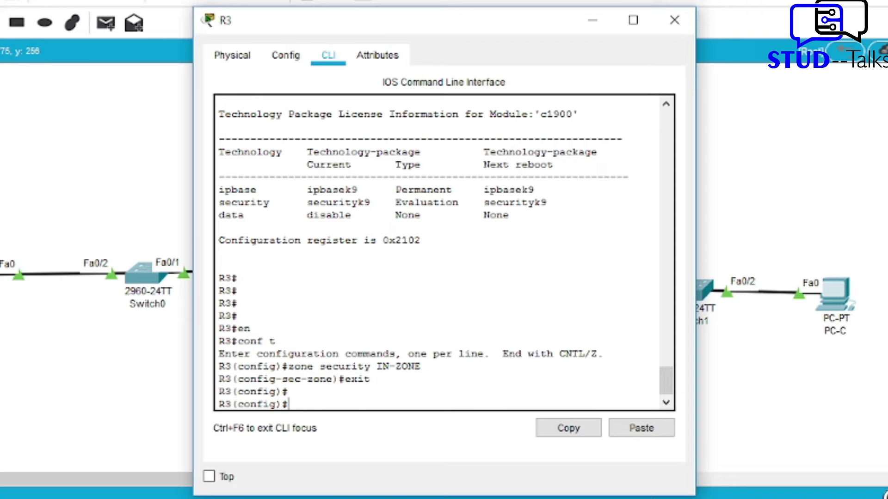
Create a second security zone named OUT-ZONE on R3 and exit zone configuration.
key("Up")
key("Up")
key("Left")
key("Left")
key("Left")
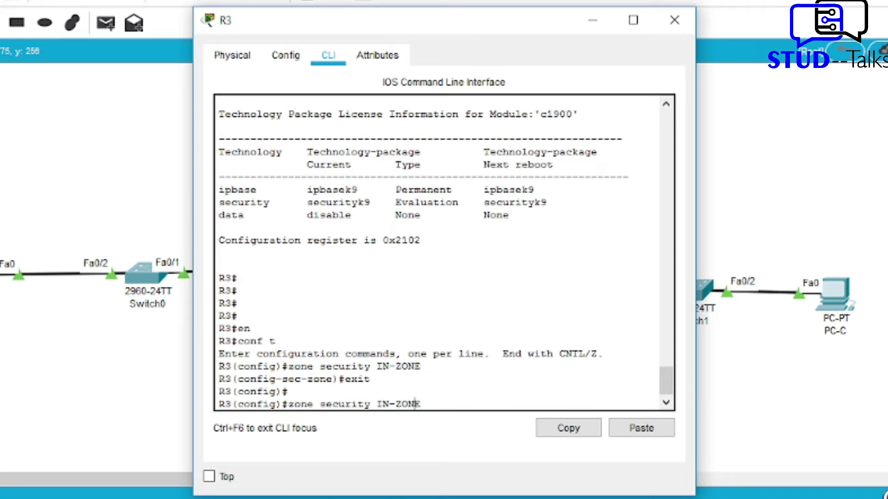
key("Left")
key("Left")
key("Left")
key("Right")
key("BackSpace")
key("BackSpace")
type("OUT")
key("Right")
key("Right")
key("Right")
key("Right")
key("Right")
key("Return")
type("exit")
key("Return")
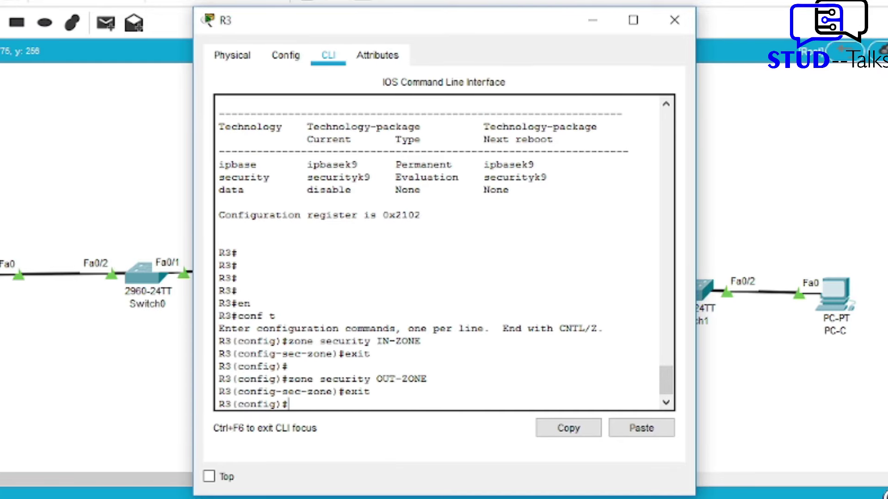
key("Return")
Create access list 101 on R3 permitting IP from 192.168.3.0 with wildcard 0.0.0.255 to any destination.
type("a")
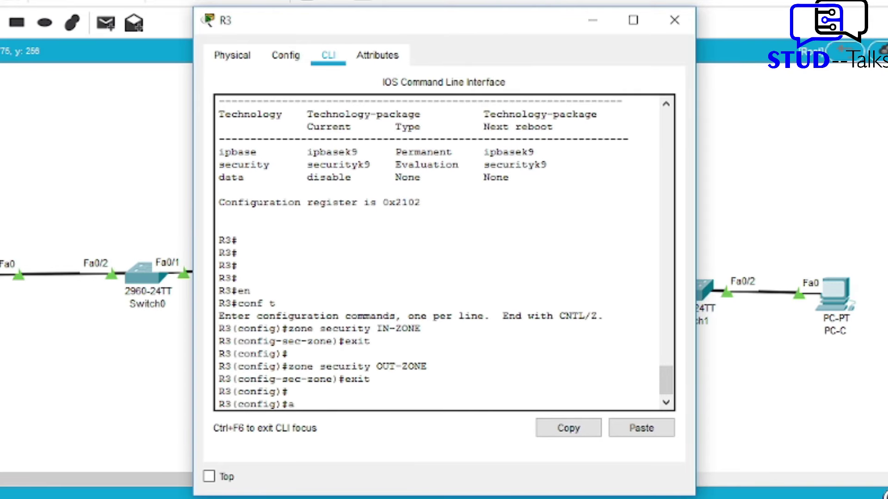
type("ccess-list 101")
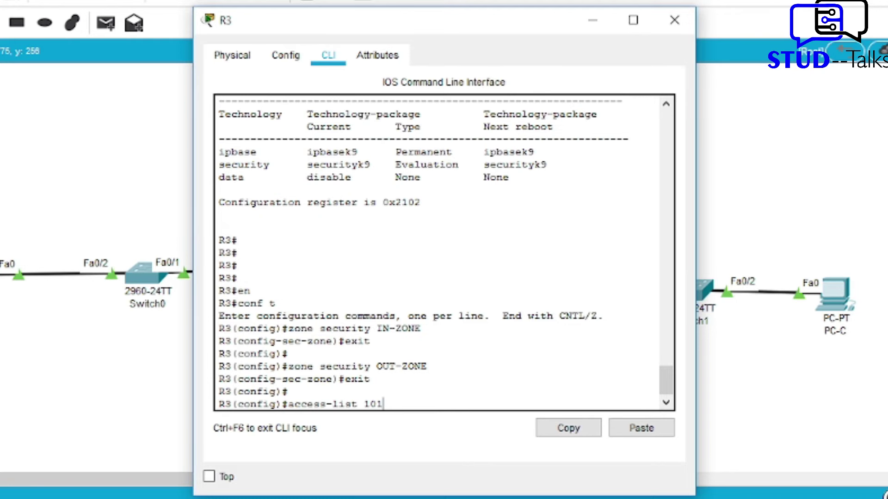
type(" permit ip 192.168.")
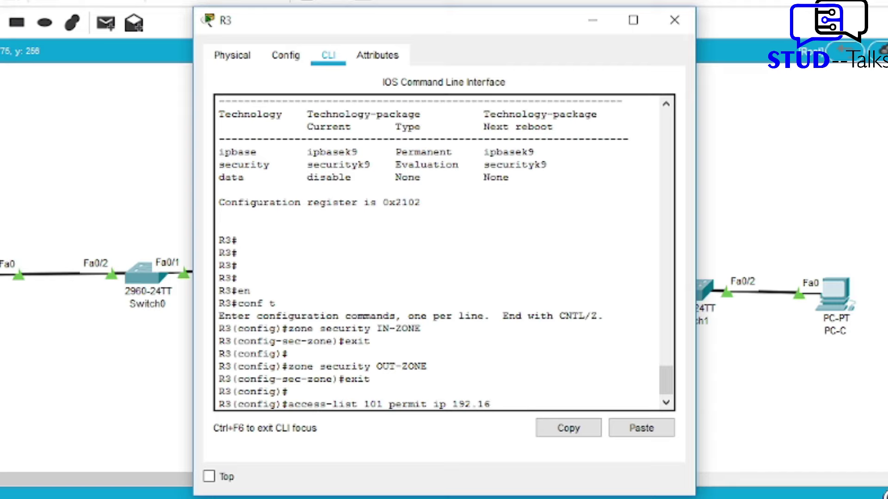
type("3.0 0.0.0.255 any")
key("Return")
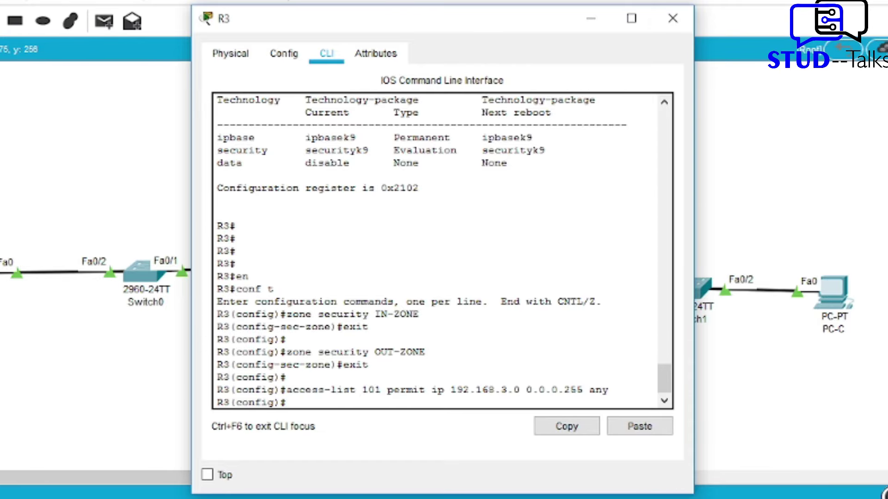
Create the inspect match-all class map IN-NET-CLASS-MAP, match it to access group 101 and exit.
type("class-map type insp")
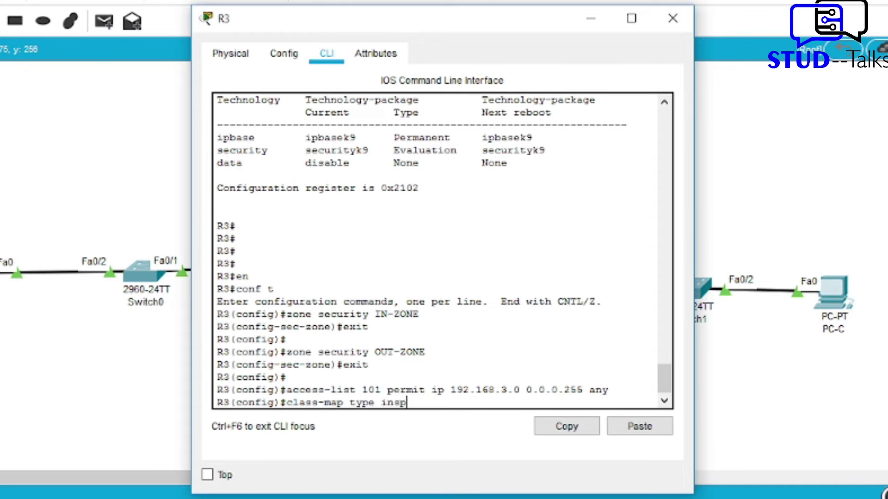
type("ect match-all")
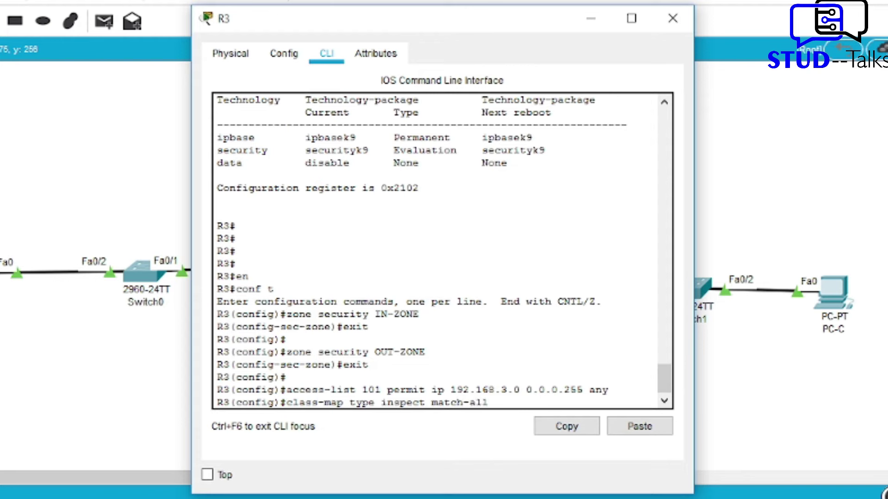
type(" IN-NET-CLASS")
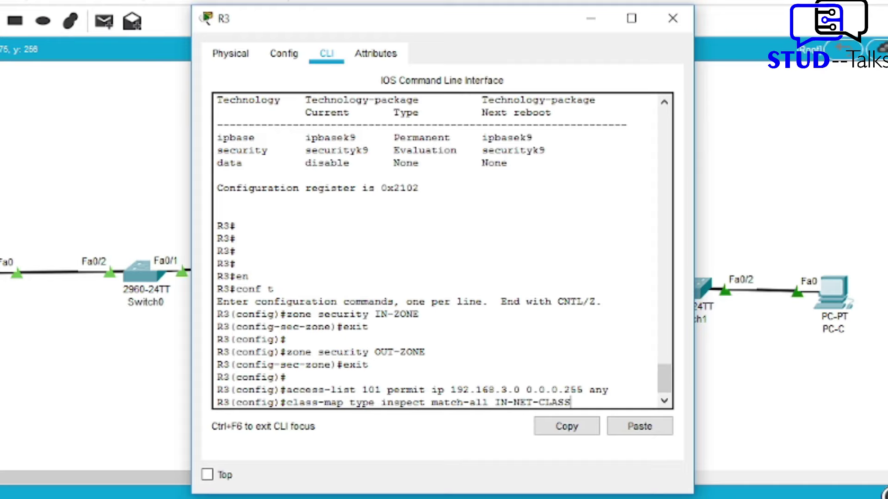
type("-MAP")
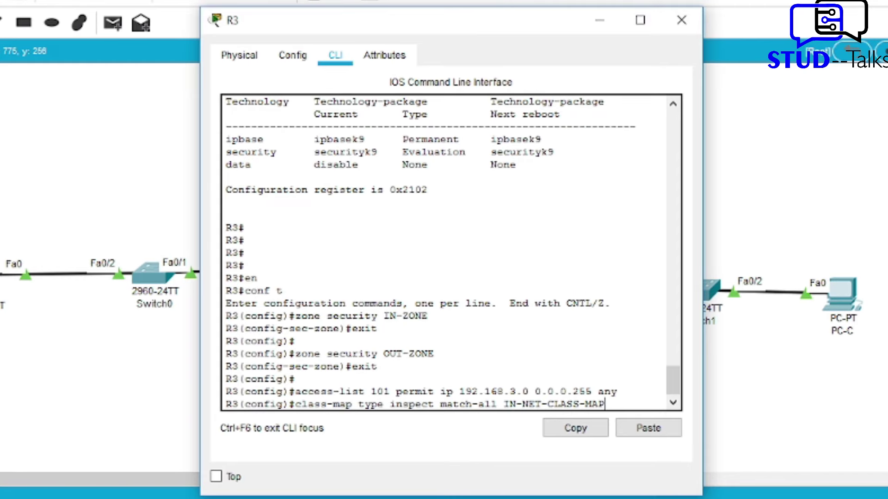
key("Return")
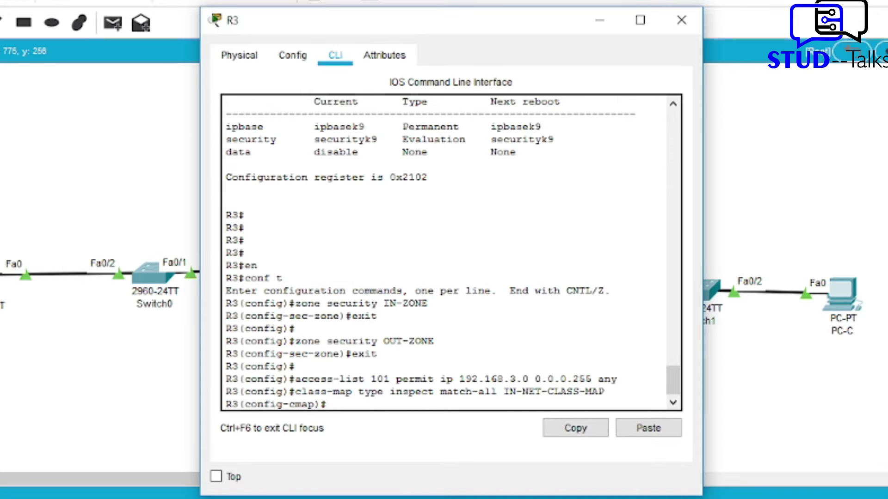
type("match- access-")
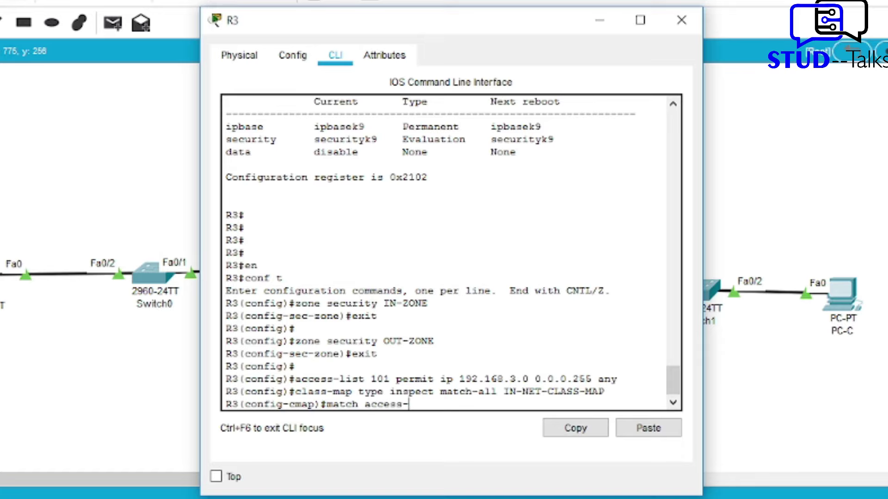
type("group 1010")
key("BackSpace")
key("Return")
type("exit")
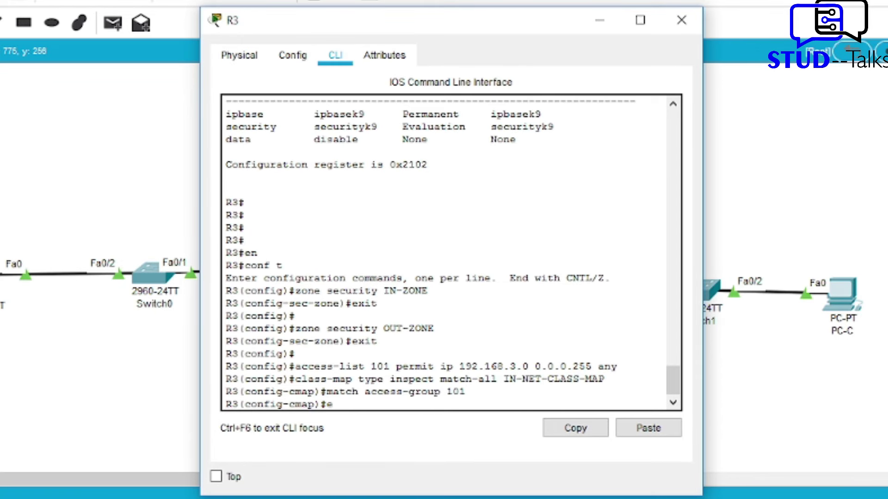
key("Return")
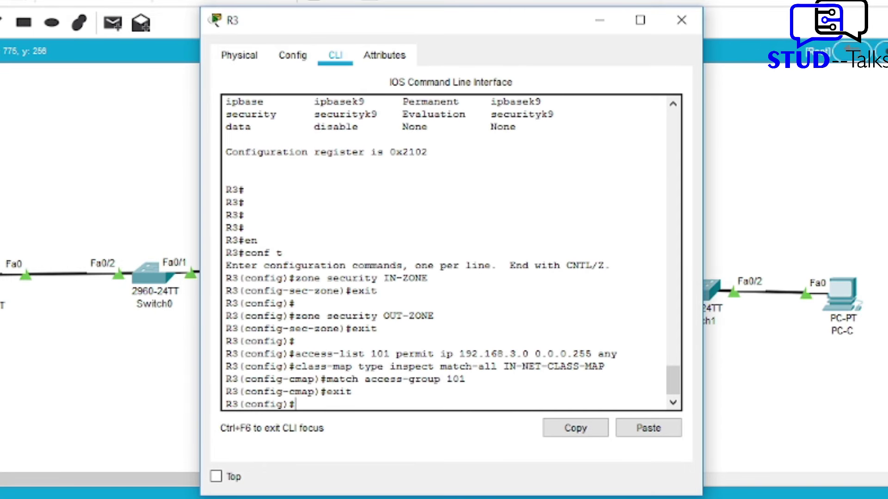
Create a policy map of type inspect named IN-2-OUT-PMAP on R3.
key("Return")
type("policy")
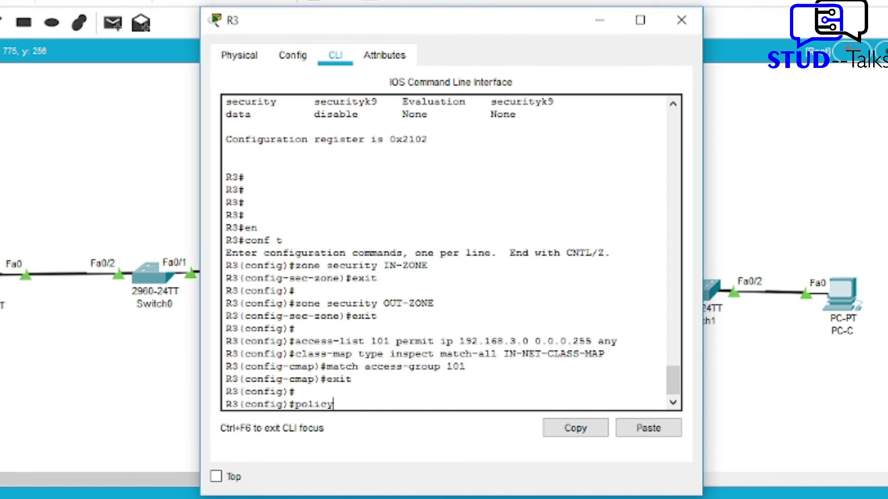
type("-map type inspcet")
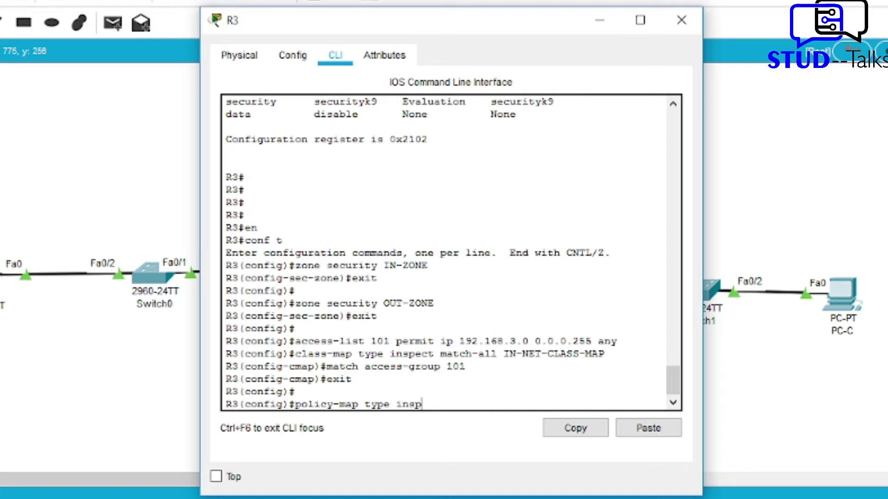
key("BackSpace")
key("BackSpace")
key("BackSpace")
type("ect IN-2-OUT-PMAP")
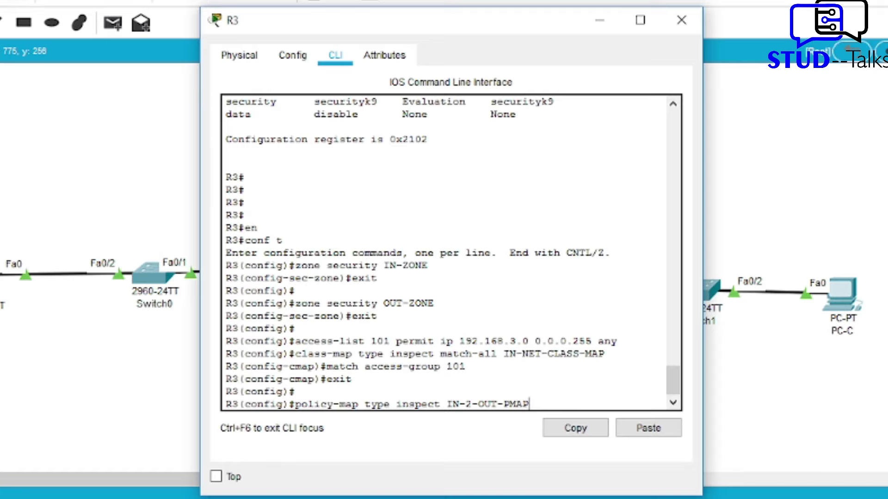
key("Return")
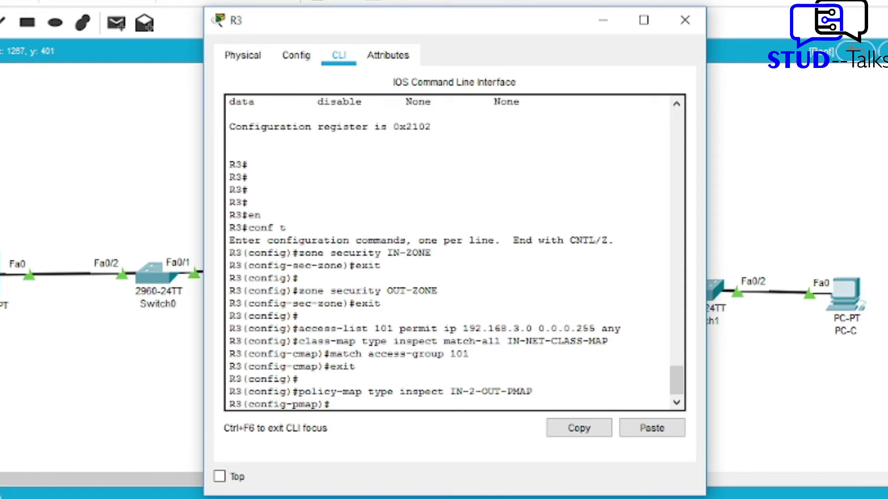
Add the inspect-type class IN-NET-CLASS-MAP to the policy map with the inspect action, and return to global configuration mode.
type("class type inspcet")
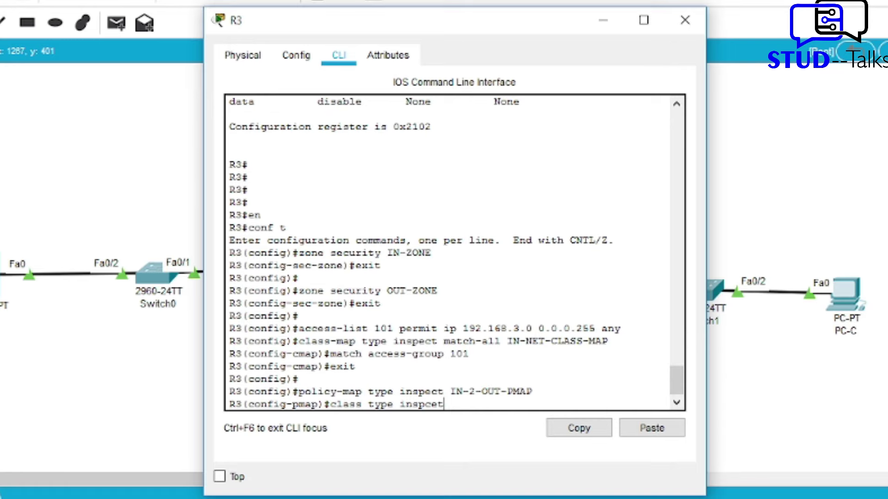
key("BackSpace")
key("BackSpace")
key("BackSpace")
type("ect ")
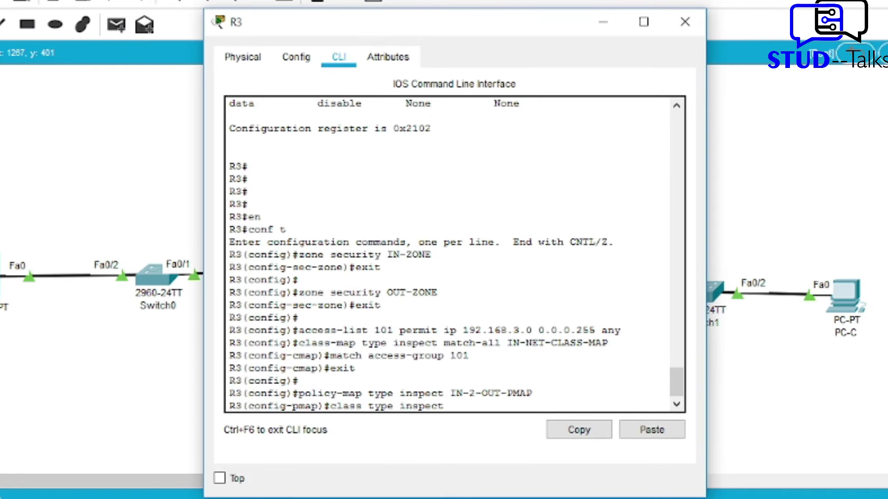
type("IN-NET-CLASS-MAP")
key("Return")
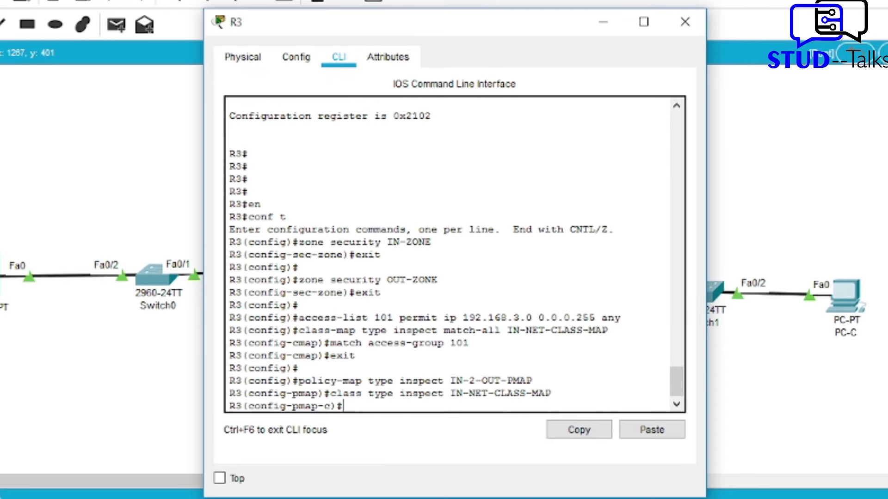
type("inspect")
key("Return")
type("exit")
key("Return")
type("exit")
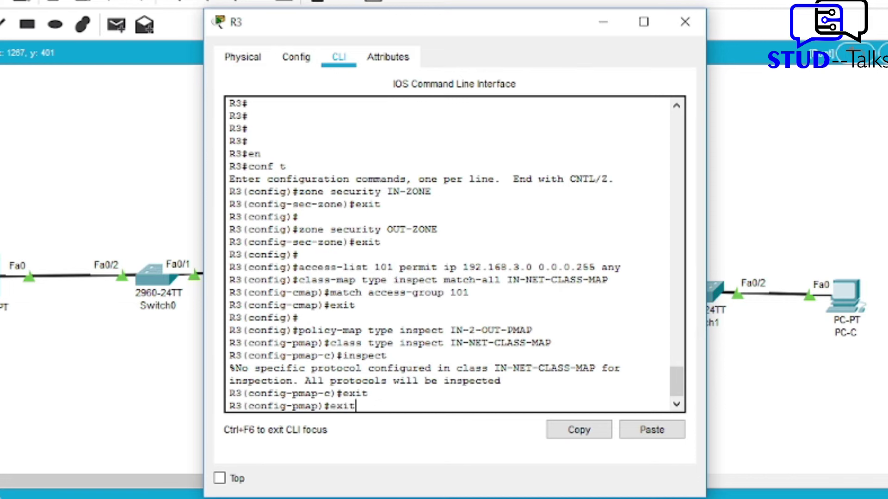
key("Return")
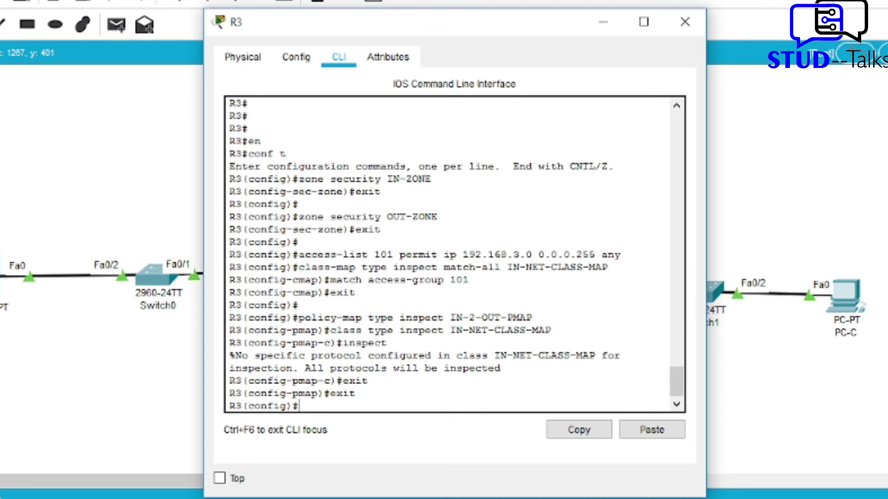
key("Return")
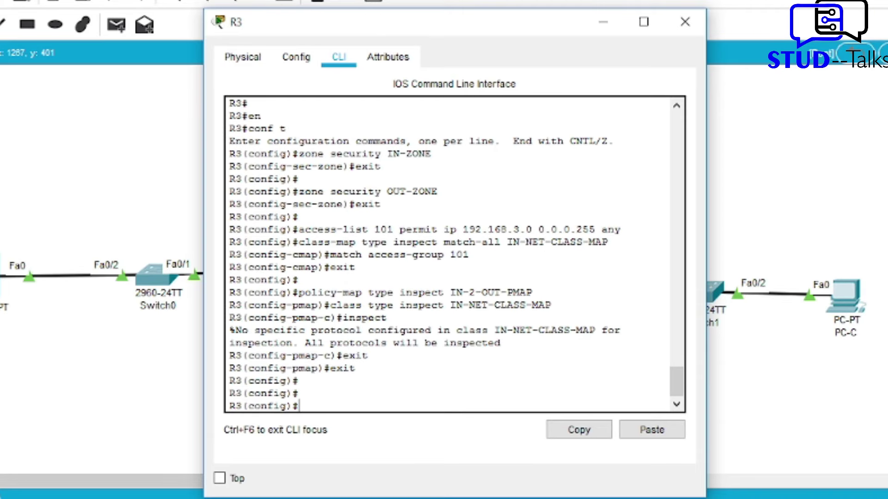
Create the security zone pair IN-2-OUT-ZPAIR on R3 with source IN-ZONE and destination OUT-ZONE.
type("zone p")
key("BackSpace")
key("BackSpace")
type("-pair security")
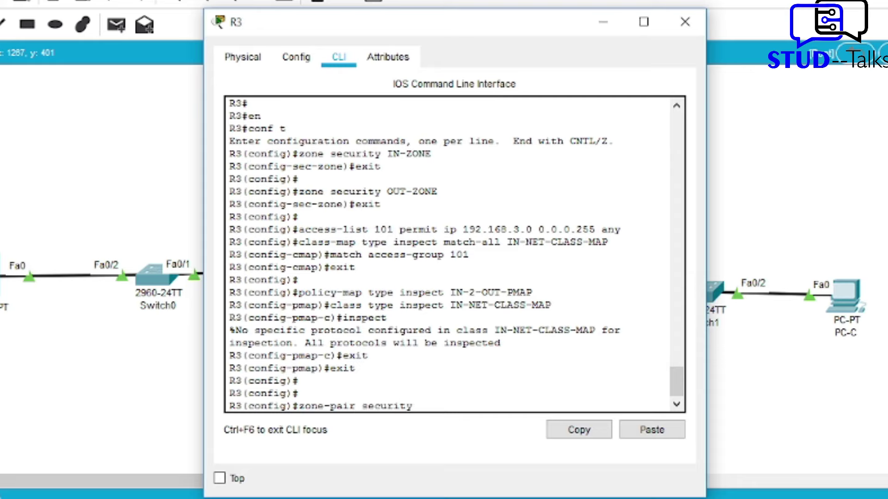
type(" IN-2-OUT-ZPAIR")
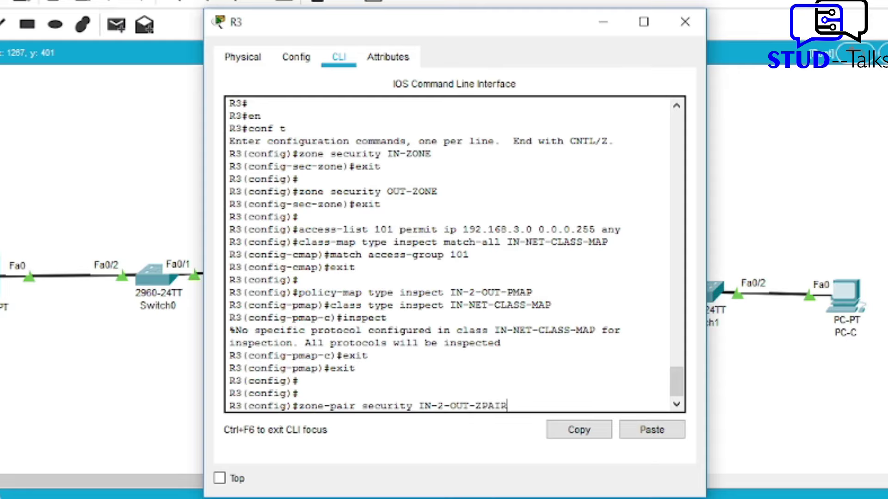
type(" source IN-")
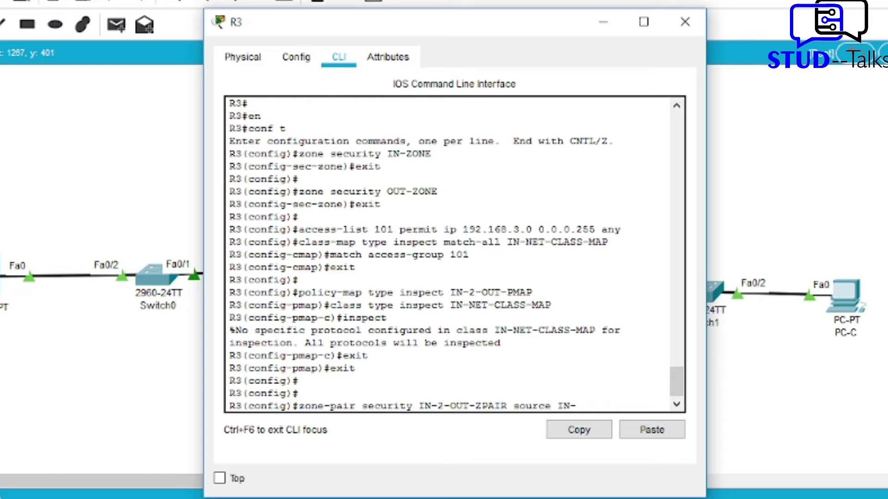
type("O")
key("BackSpace")
type("ZONE destination")
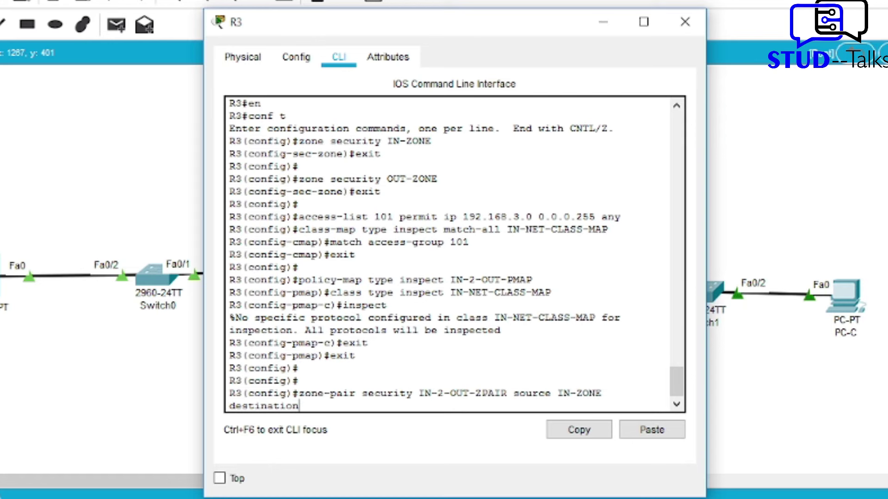
type("OUT-ZONE")
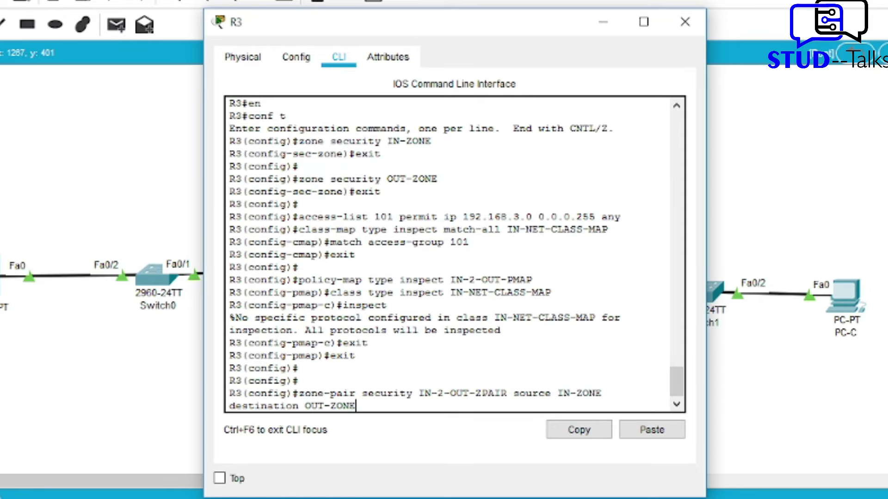
key("Return")
Attach the inspect-type service policy IN-2-OUT-PMAP to the zone pair and return to global configuration mode.
type("SER")
key("BackSpace")
key("BackSpace")
type("service")
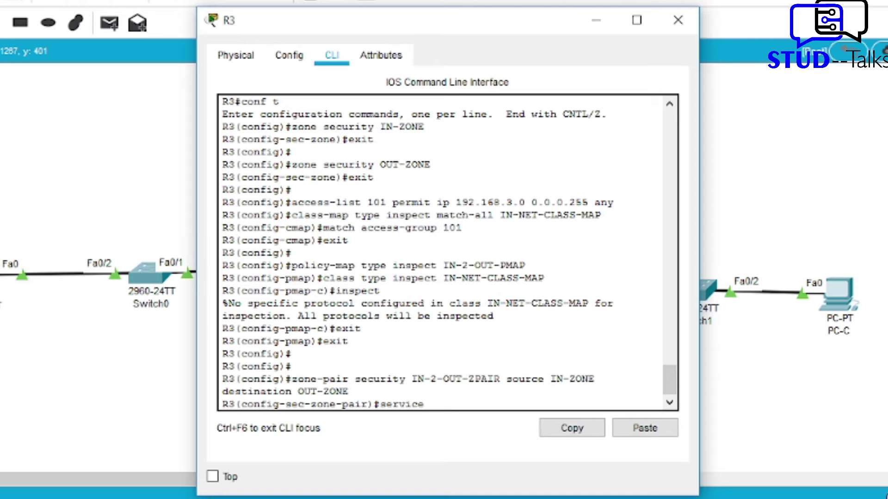
type("-policy ty[e")
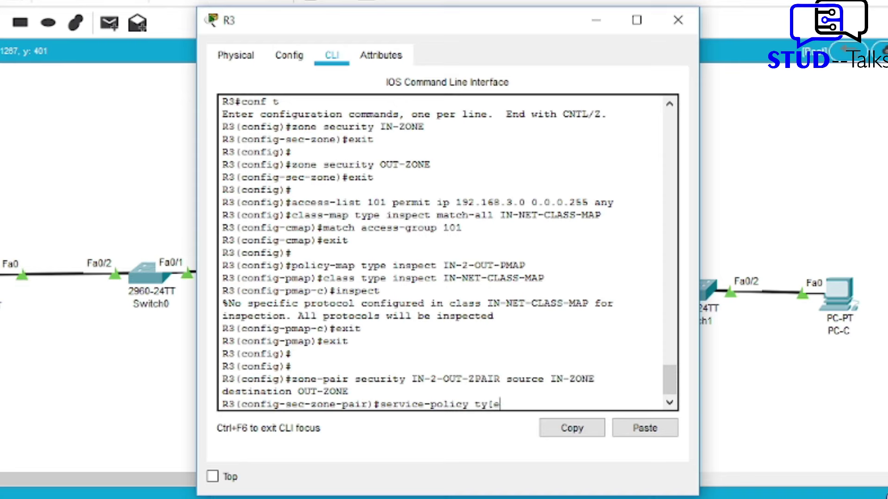
key("BackSpace")
type("pe")
type(" inspcet")
key("BackSpace")
key("BackSpace")
type("ect")
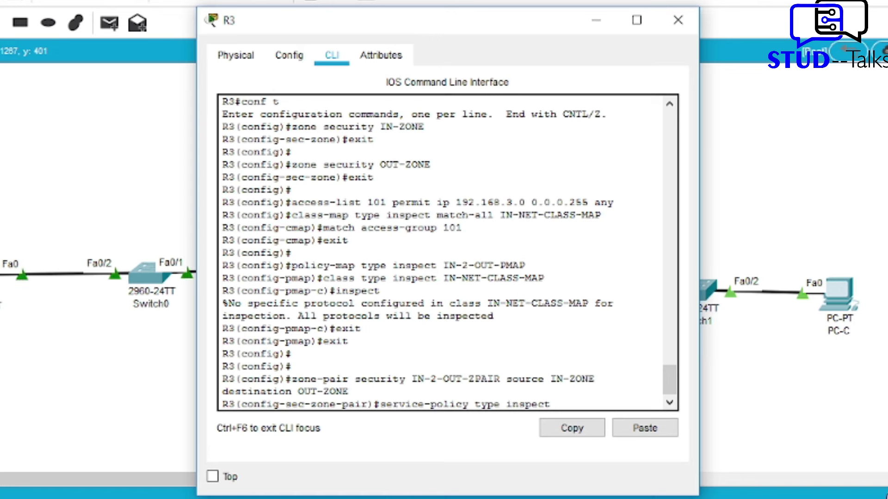
type(" IN-2-OUT")
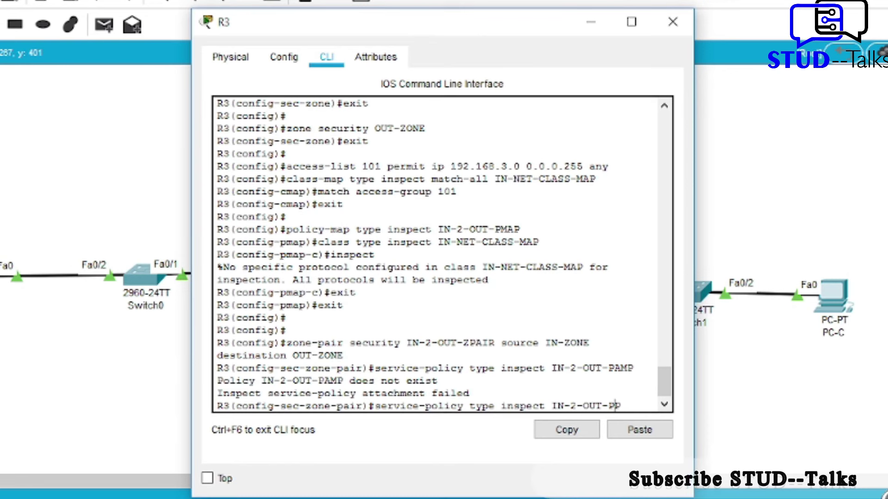
type("MAP")
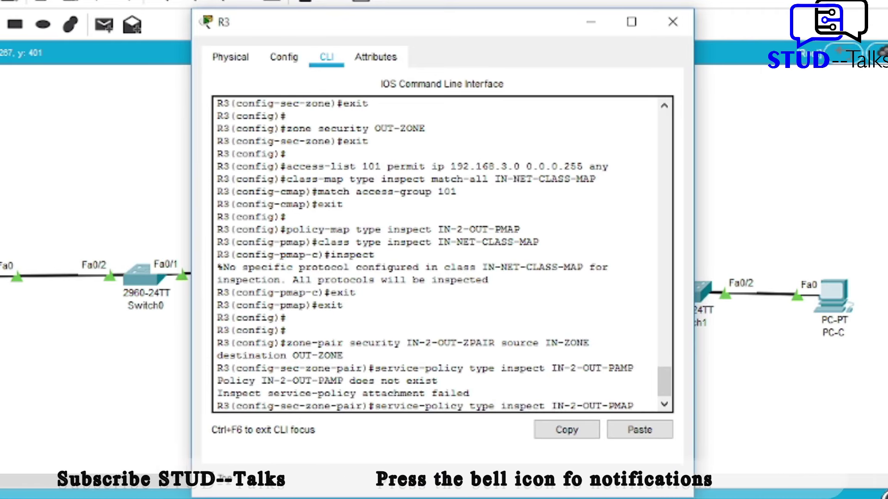
key("Return")
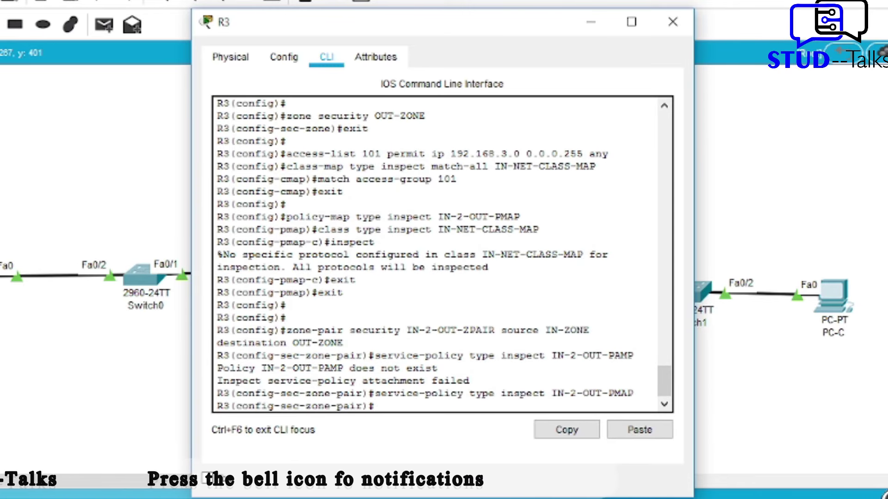
type("exit")
key("Return")
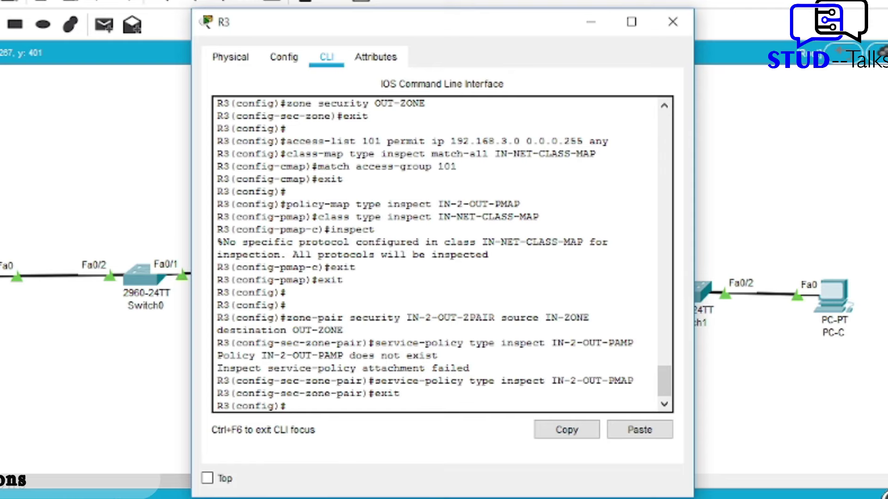
Assign R3's interface gig0/0 to the security zone IN-ZONE and exit interface configuration.
key("Return")
type("int ")
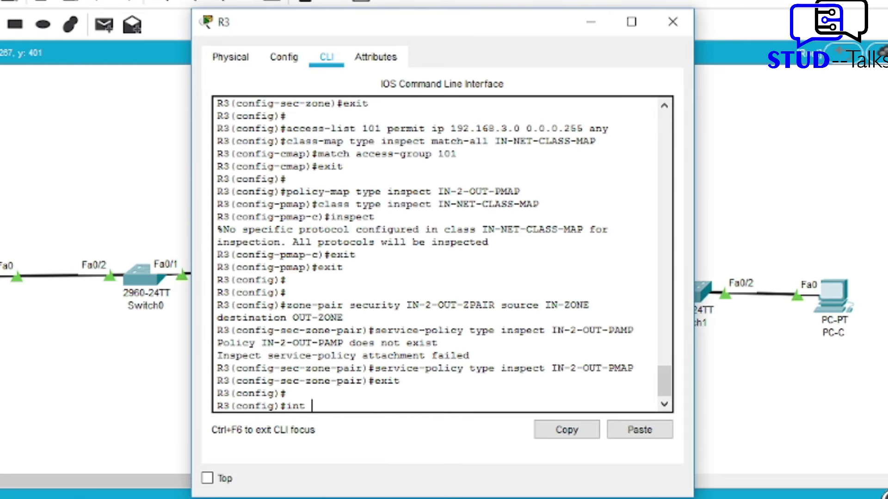
type("gig0/0")
key("Return")
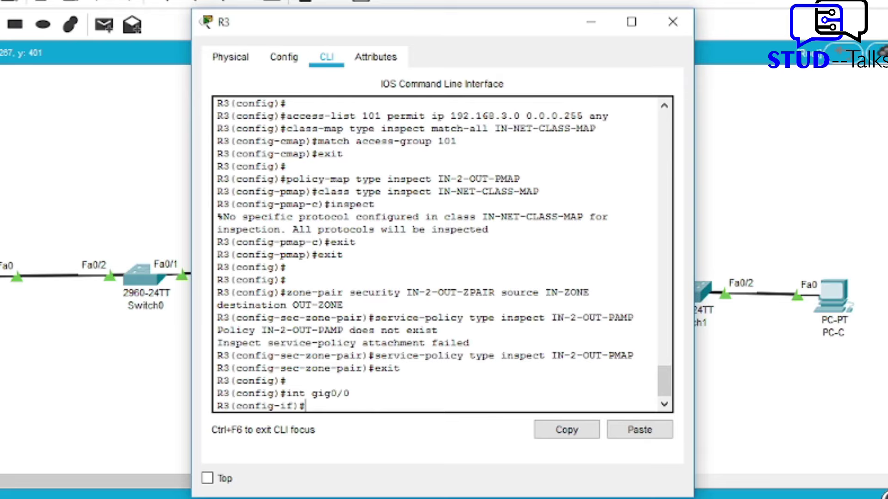
type("zone-member security IN-ZONE")
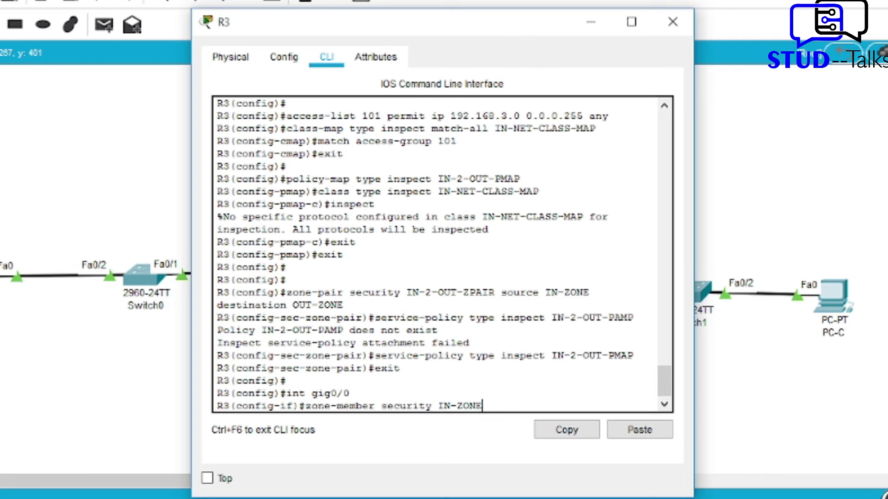
key("Return")
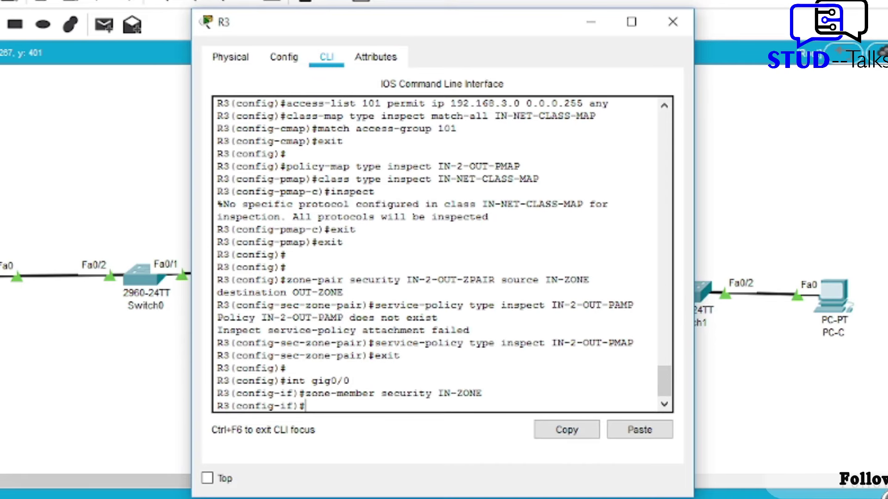
type("EXIT")
key("Return")
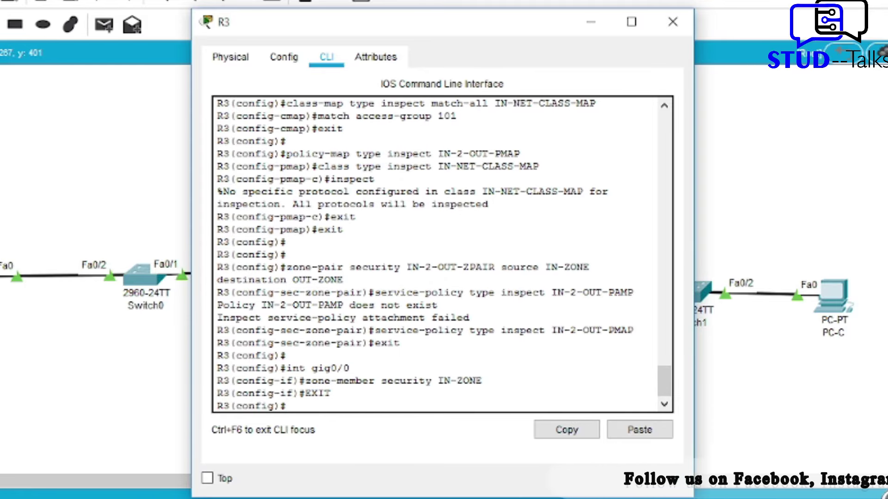
Assign R3's serial interface se0/1/0 to the security zone OUT-ZONE and exit interface configuration.
type("int se0")
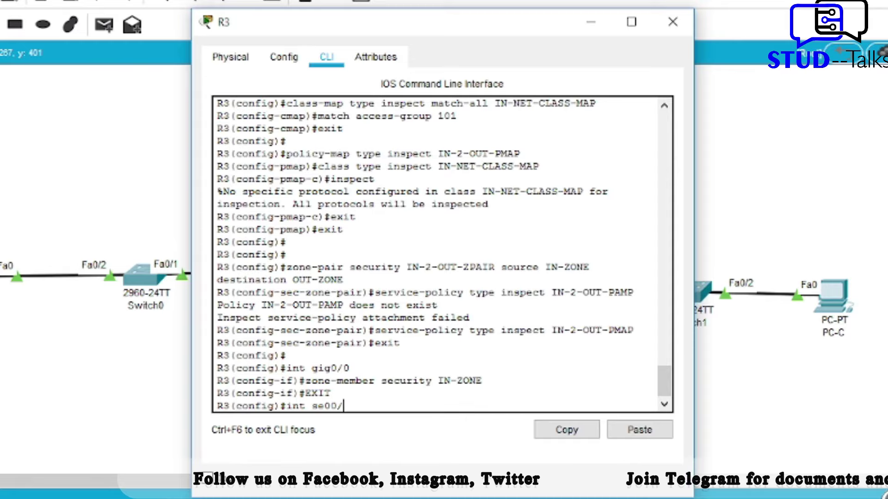
type("/1")
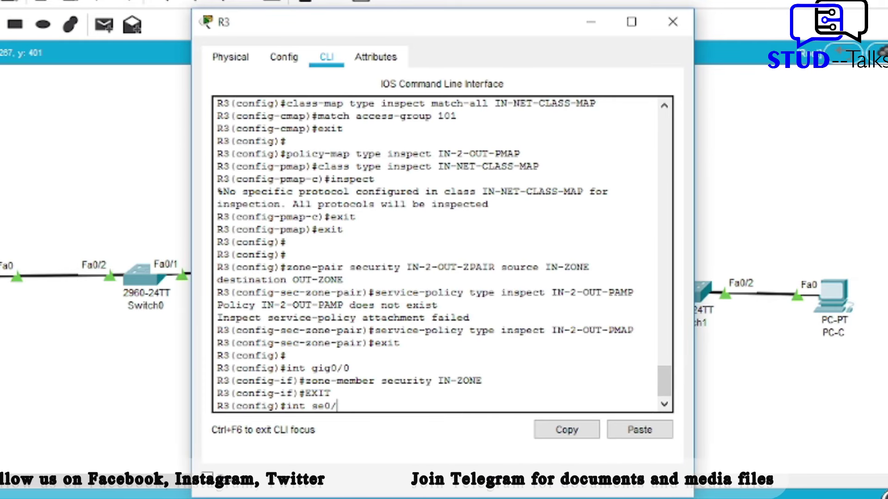
type("/0")
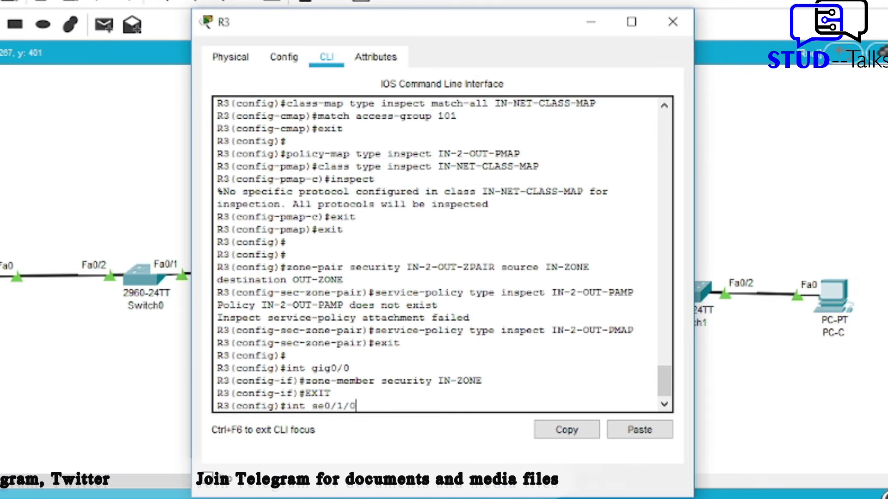
key("Return")
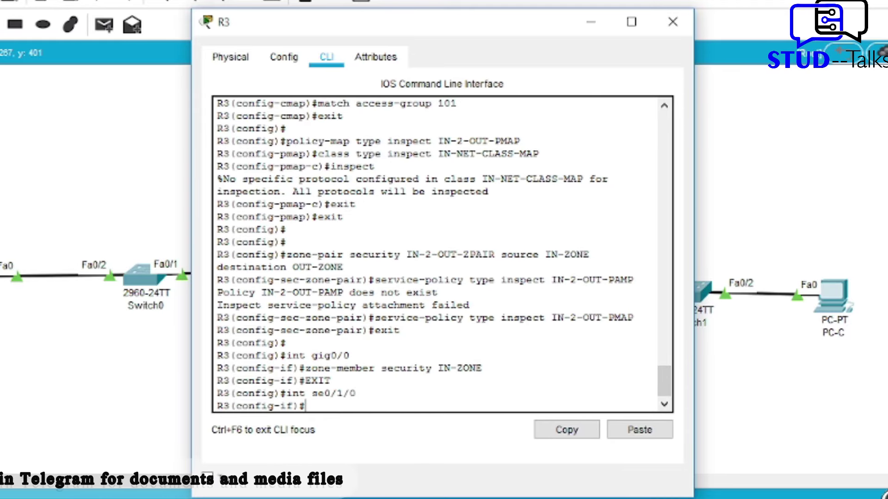
type("zone-")
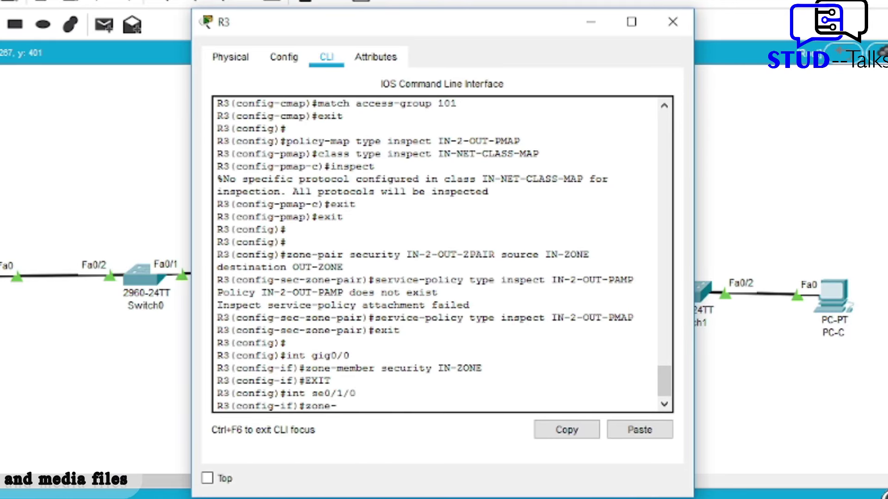
type("member")
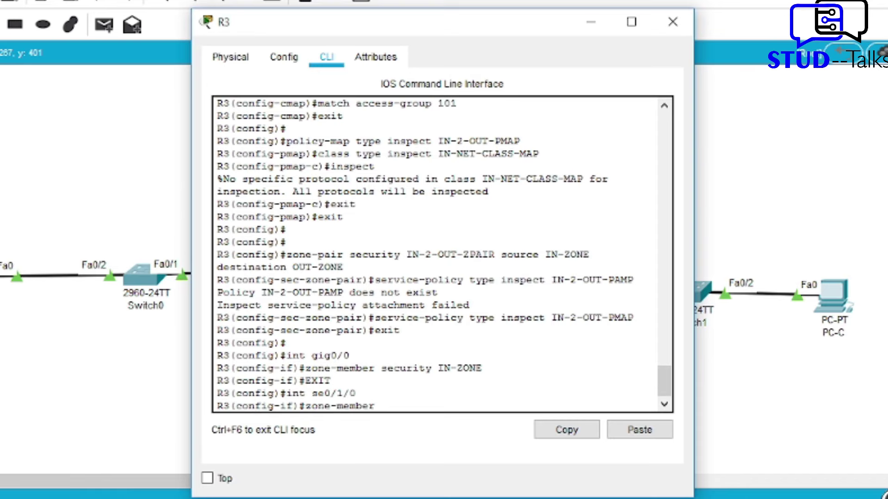
type(" security OUT-ZONE")
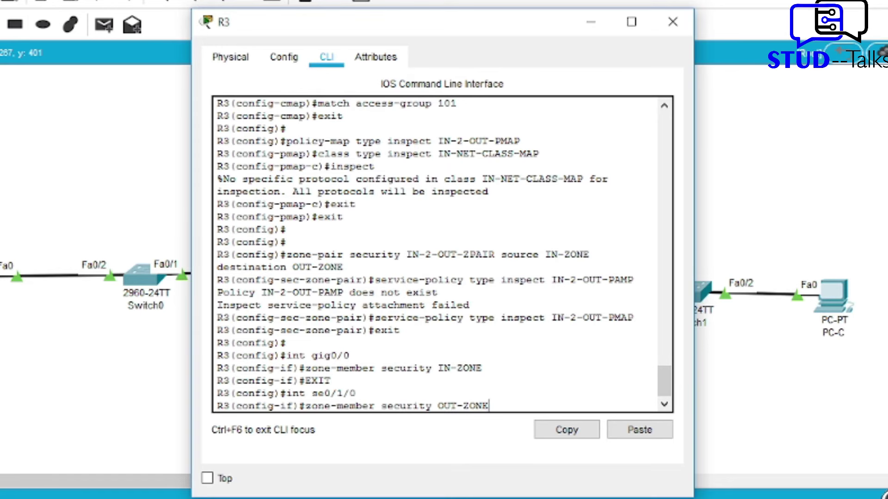
key("Return")
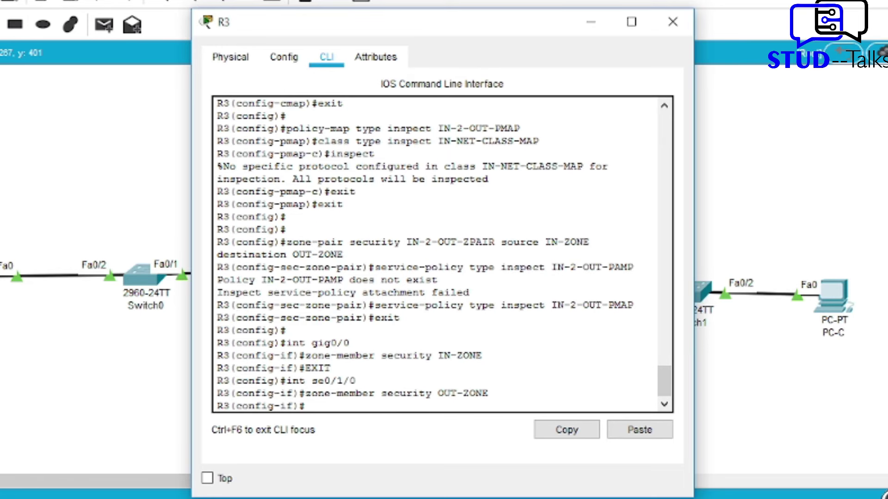
type("exit")
key("Return")
key("Return")
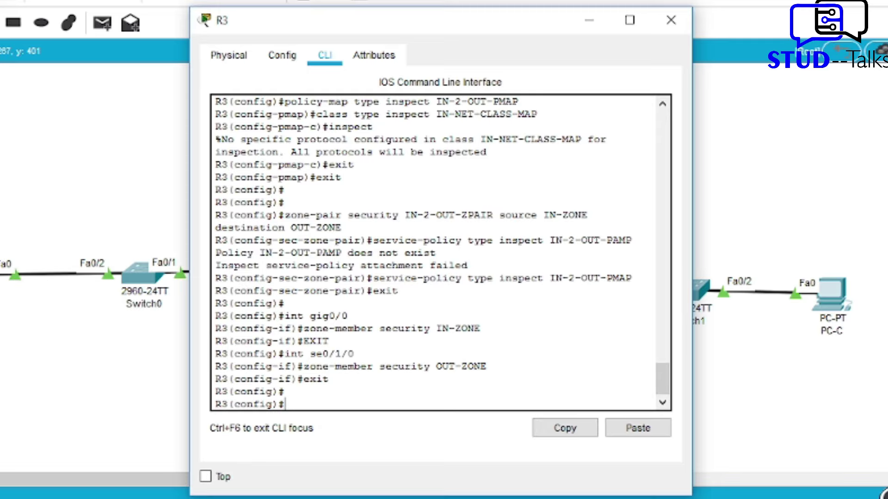
key("Return")
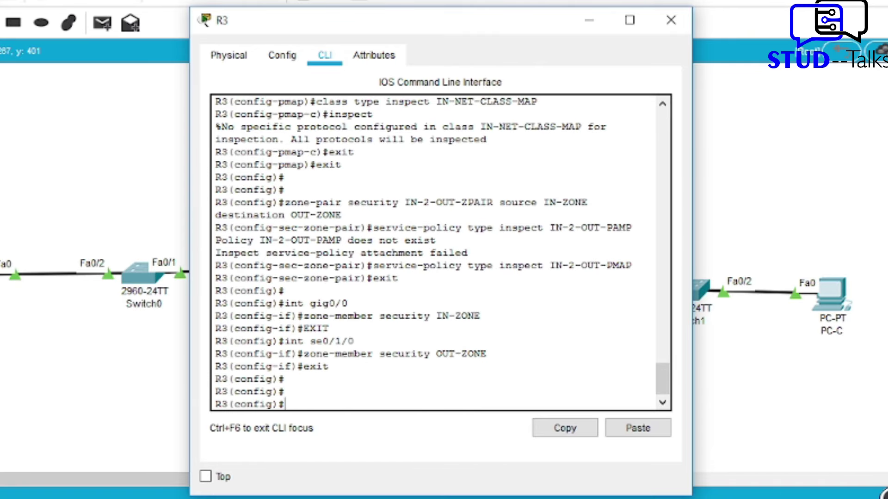
Leave global configuration mode and save R3's running configuration to startup-config.
type("exit")
key("Return")
key("Return")
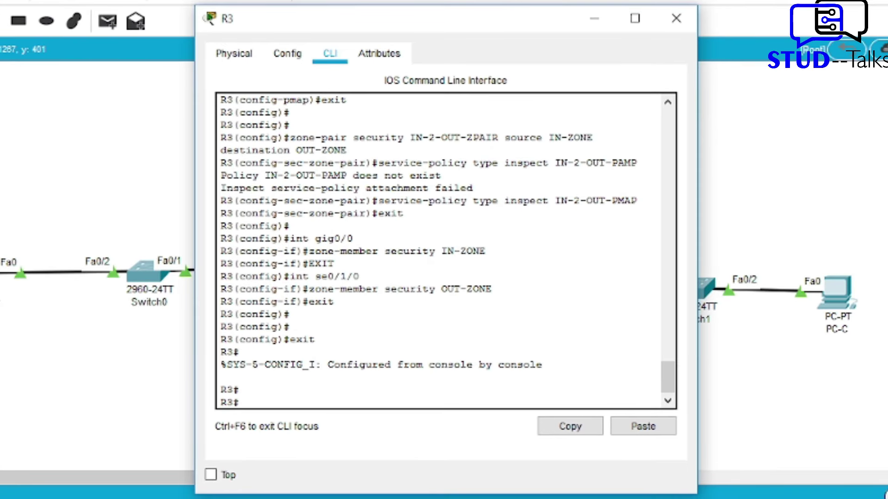
type("copy run start")
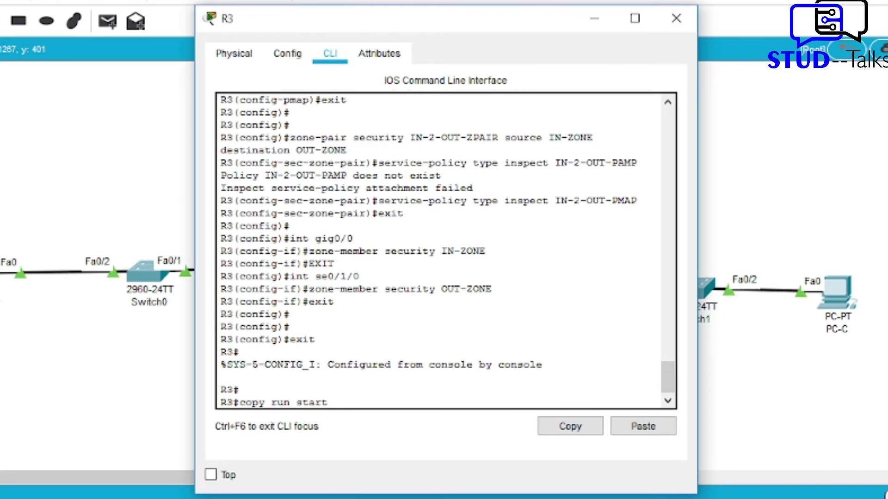
key("Return")
key("Return")
key("Return")
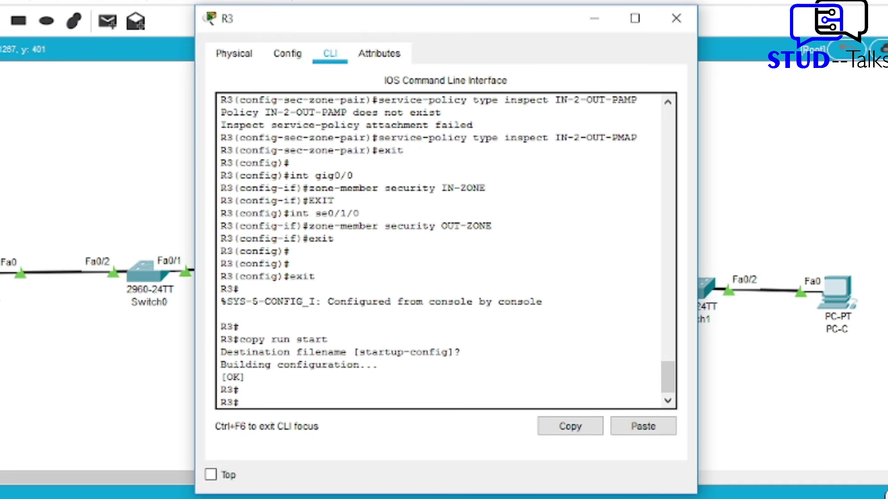
Reload R3, confirm the restart, and log back in to the console with the console password.
type("reload")
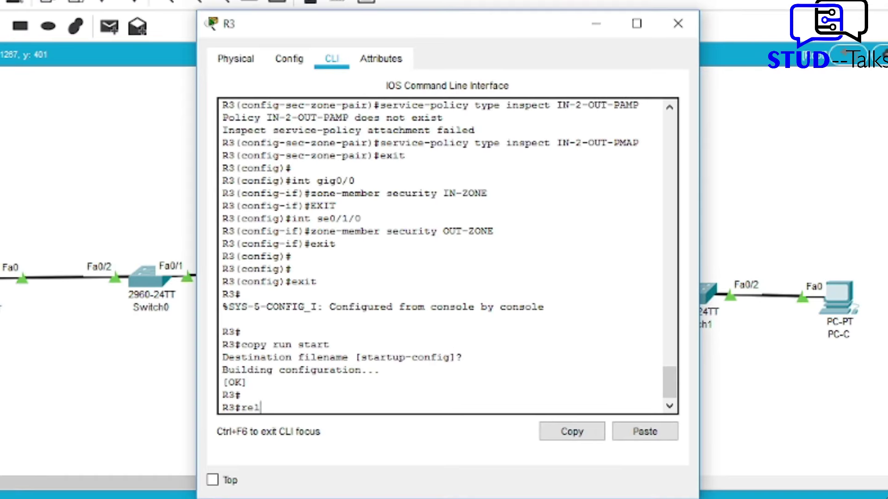
key("Return")
key("Return")
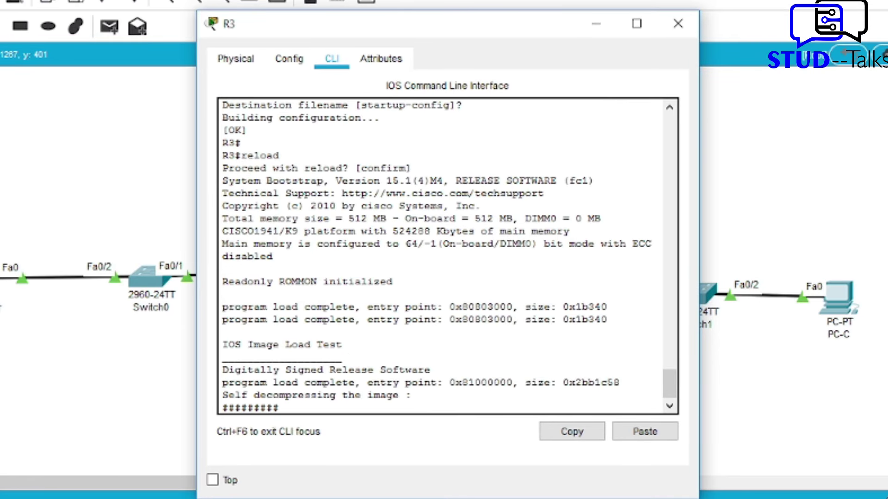
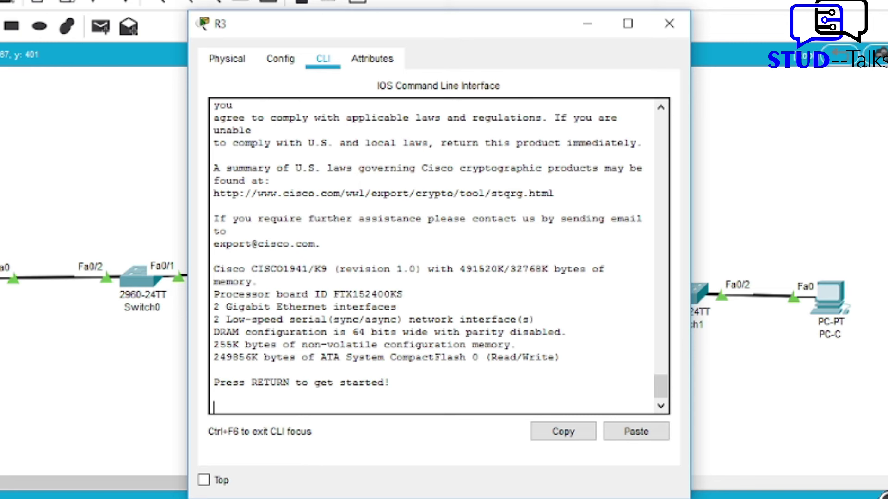
key("Return")
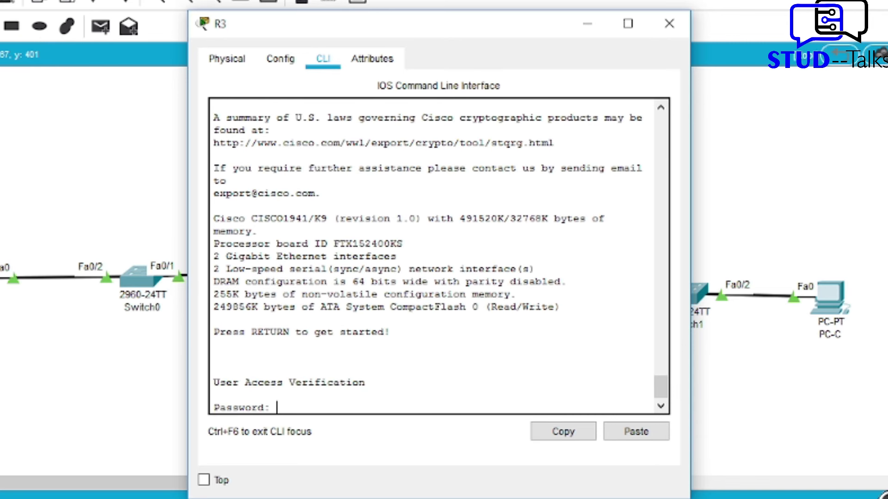
key("Return")
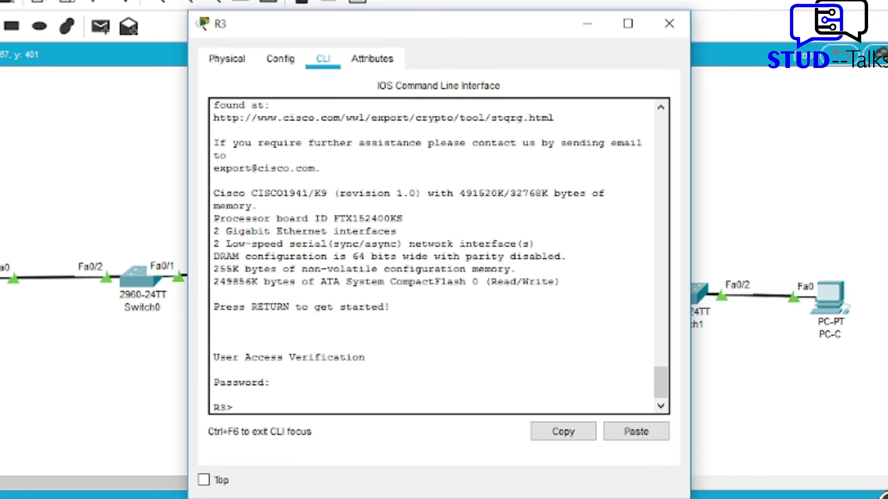
Enter privileged EXEC mode on R3 using the enable password.
type("en")
key("Return")
key("Return")
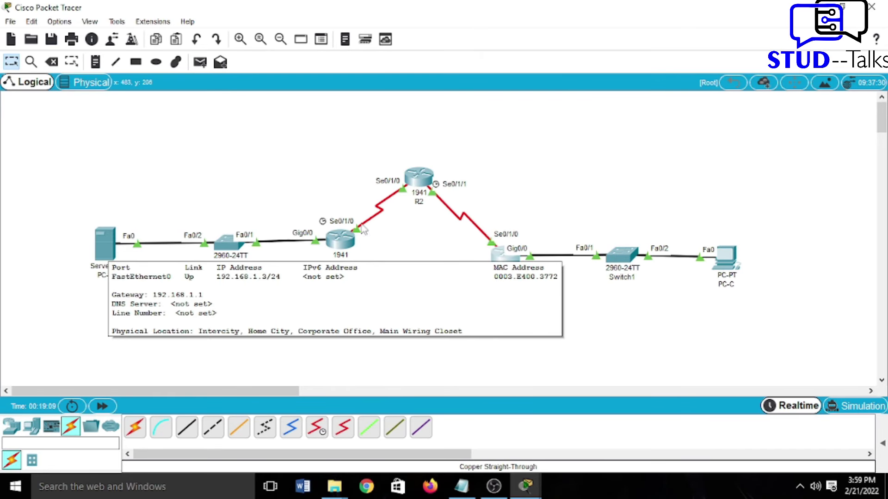
Ping PC-A at 192.168.1.3 twice from PC-C's command prompt.
left_click(720, 264)
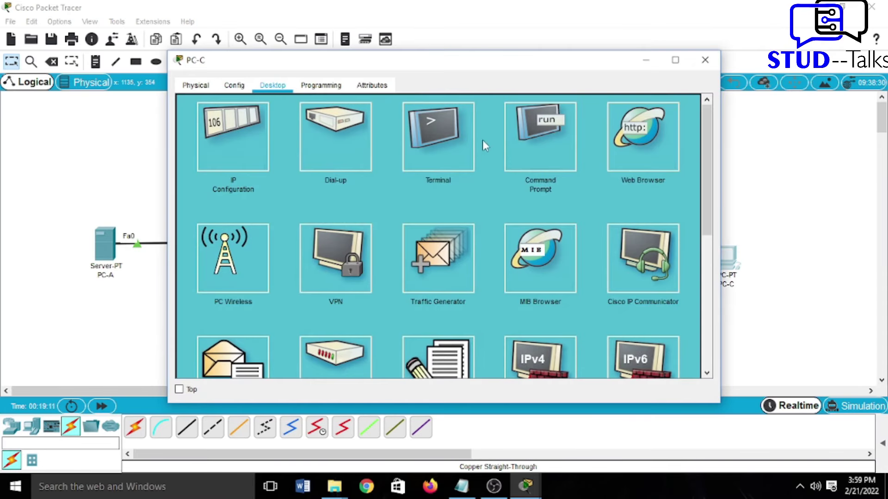
left_click(525, 133)
type("ping")
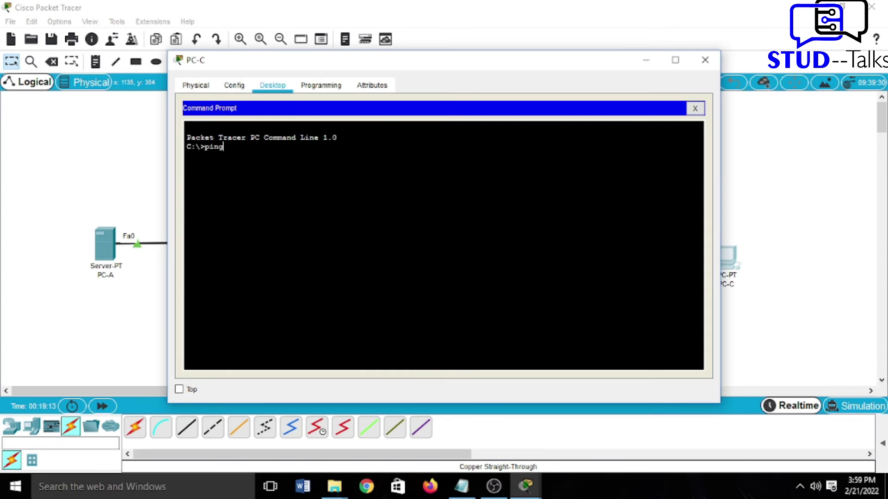
type(" 19")
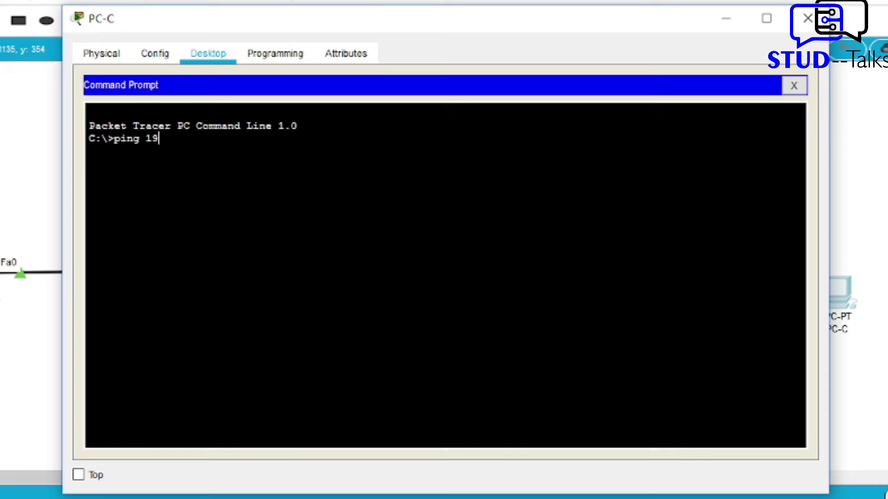
type("2.168.1.3")
key("Return")
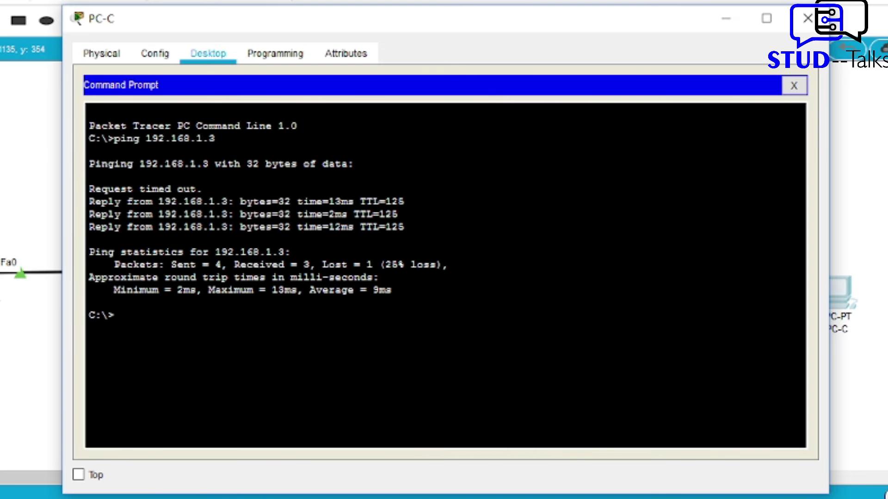
key("Up")
key("Return")
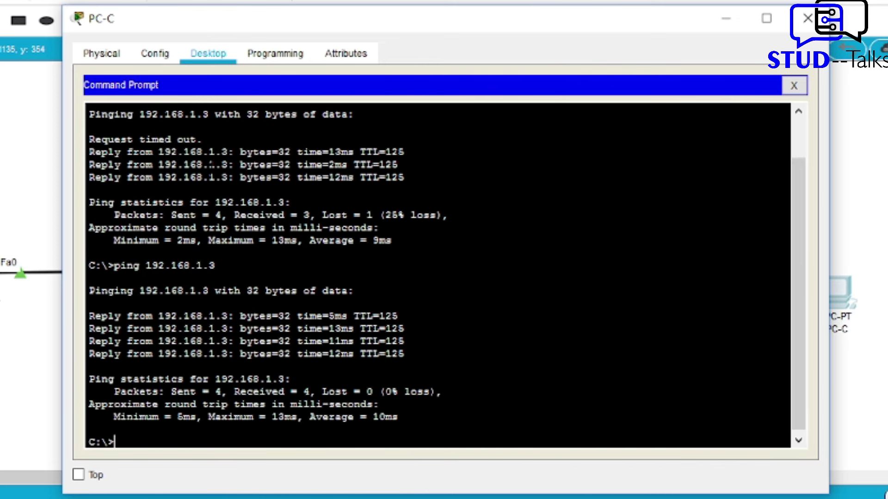
Open an SSH session from PC-C to R2 at 10.2.2.2 as admin, entering the SSH password.
type("ssh -l admin")
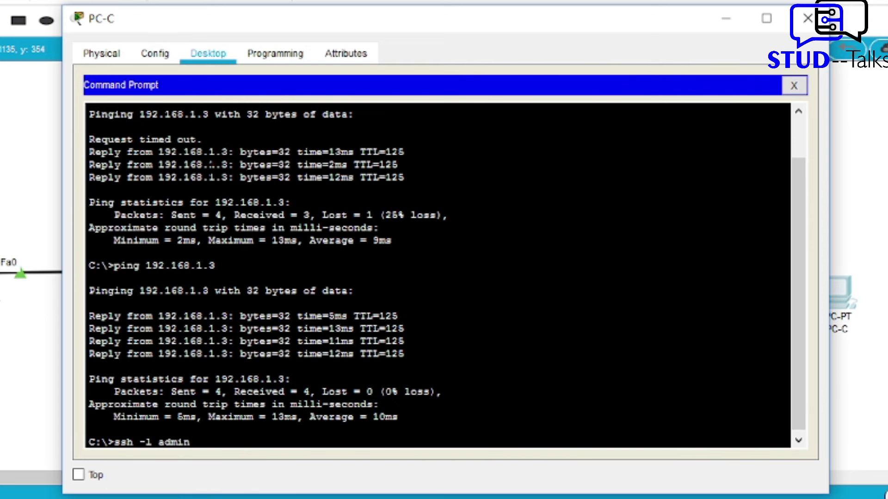
type(" 10.2.2.2")
key("Return")
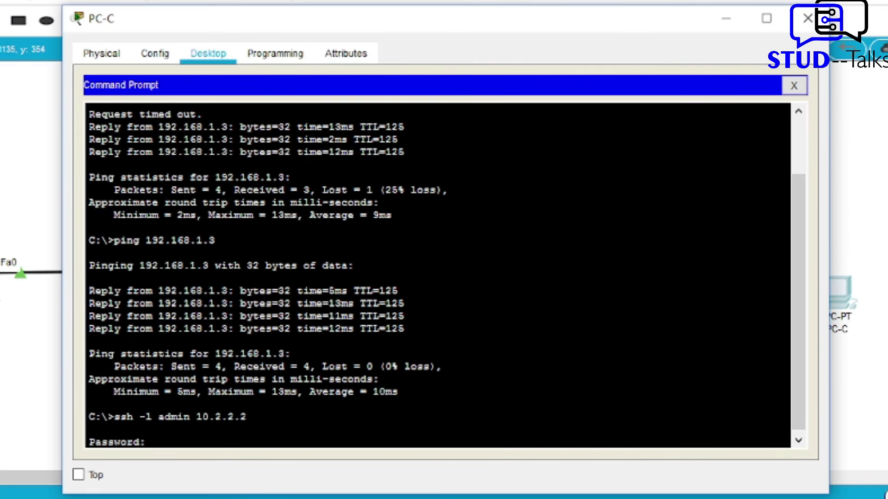
key("Return")
key("Return")
key("Return")
key("Return")
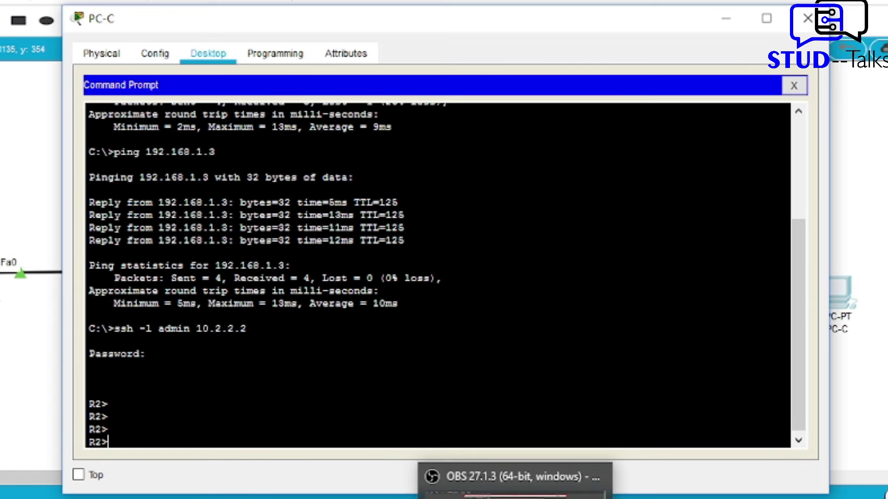
Run show policy-map type inspect zone-pair sessions on R3 and examine the established session entry.
left_click(731, 18)
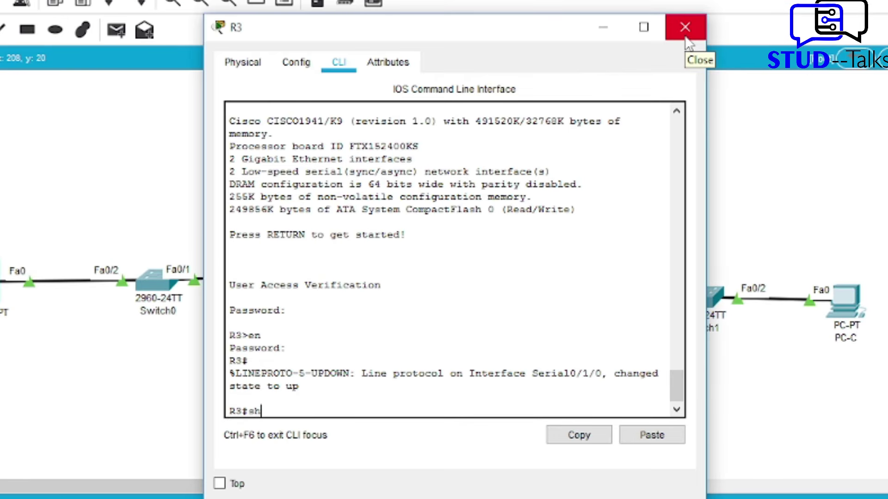
type("ow policy-map type")
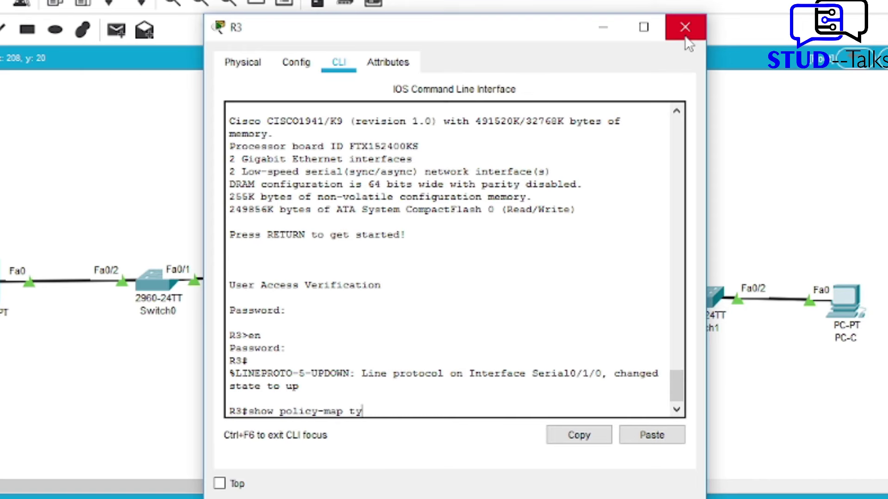
type(" inspcet")
key("BackSpace")
key("BackSpace")
key("BackSpace")
type("ect zone-pair sessions")
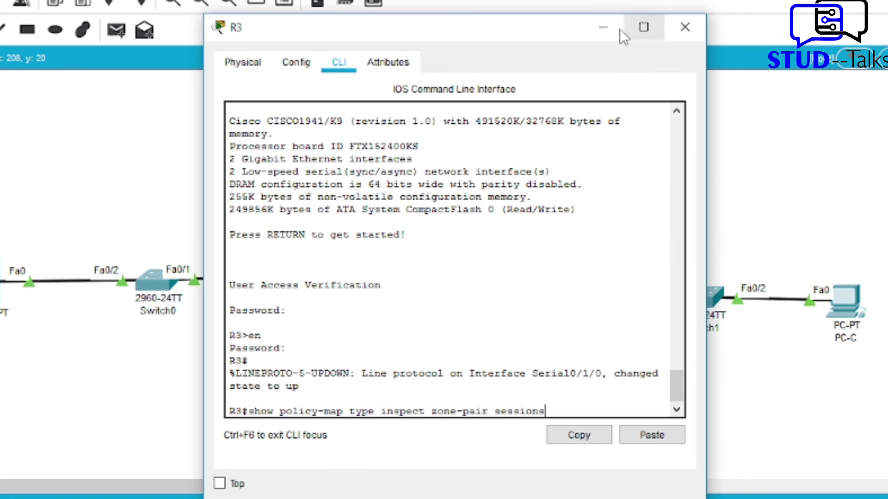
key("Return")
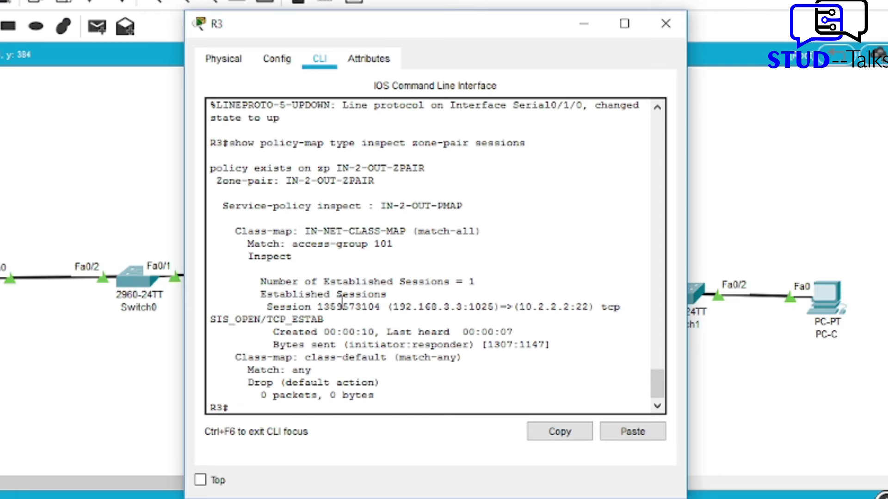
triple_click(273, 307)
left_click(336, 322)
triple_click(273, 307)
left_click(336, 322)
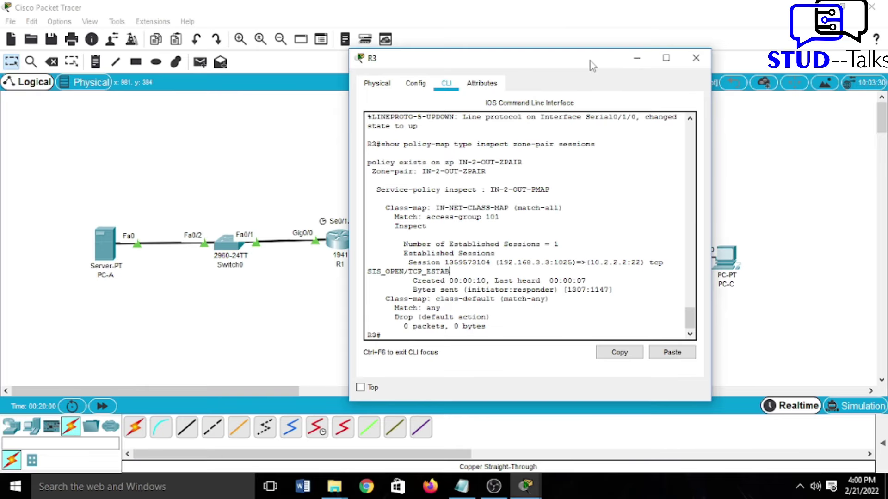
Open PC-A's desktop and arrange its window side by side with R3's CLI window.
left_click_drag(517, 56, 626, 55)
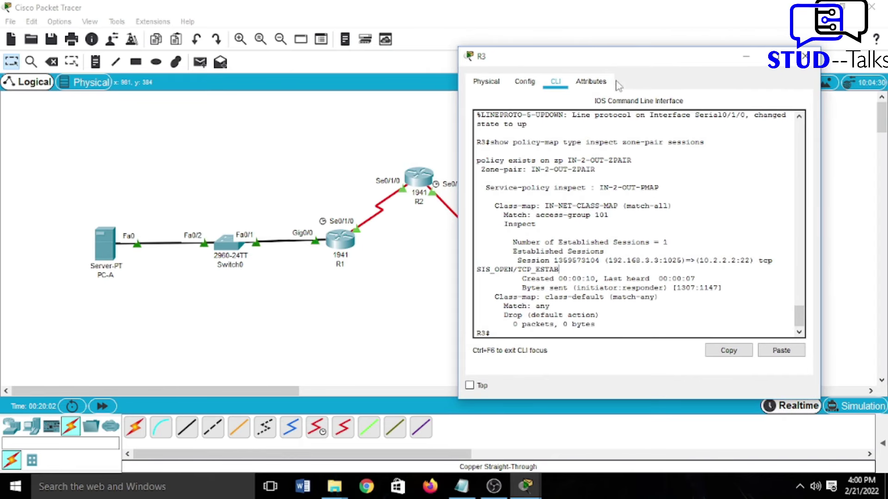
left_click(104, 242)
left_click_drag(526, 70, 377, 76)
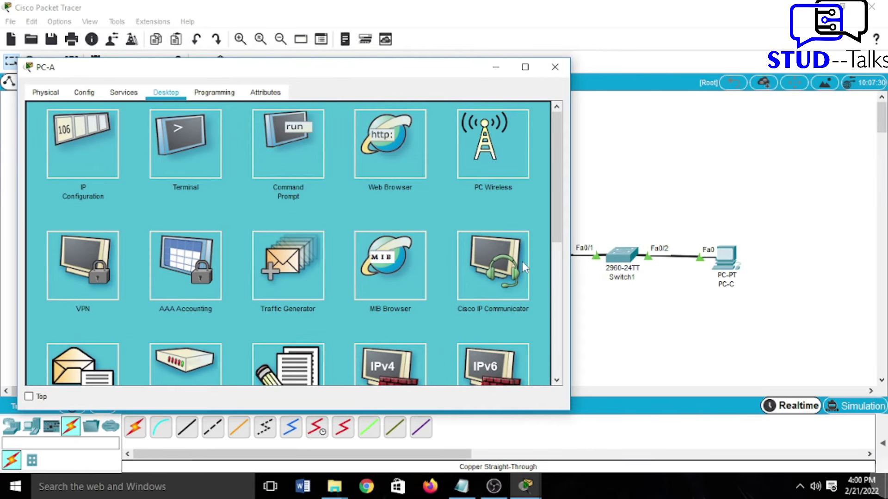
mouse_move(526, 486)
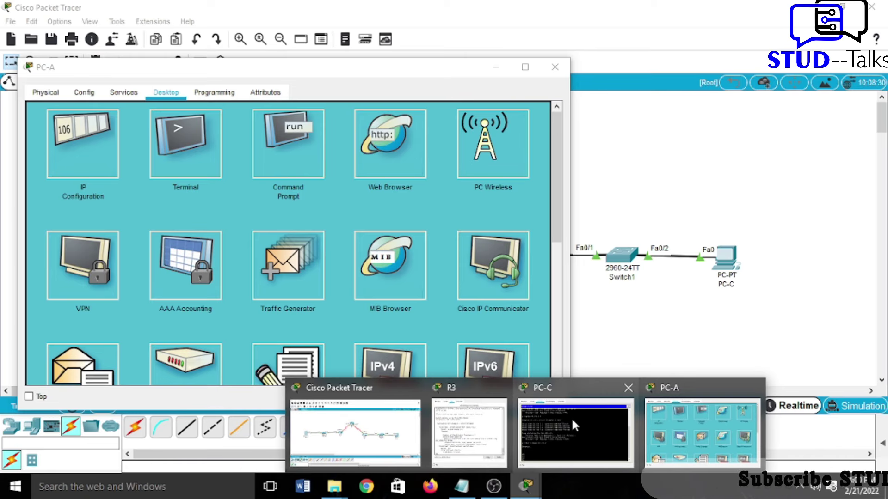
left_click(469, 430)
left_click_drag(597, 66, 641, 80)
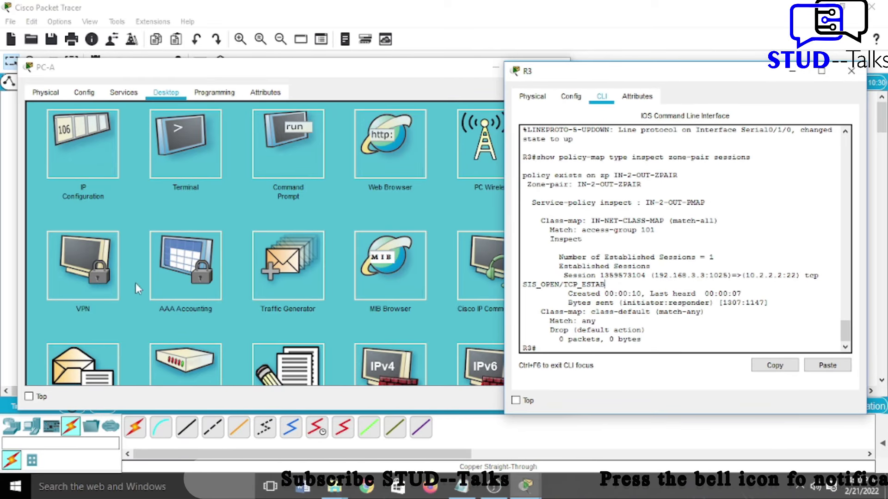
left_click(279, 126)
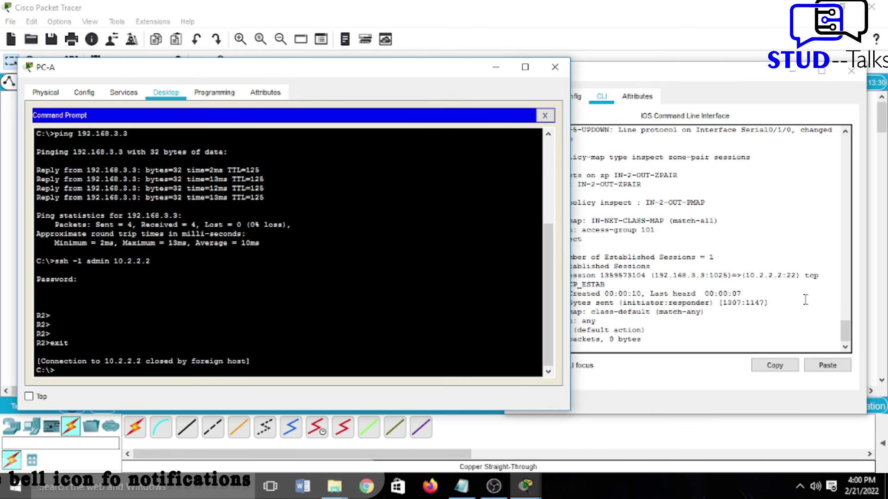
left_click(573, 121)
left_click(568, 119)
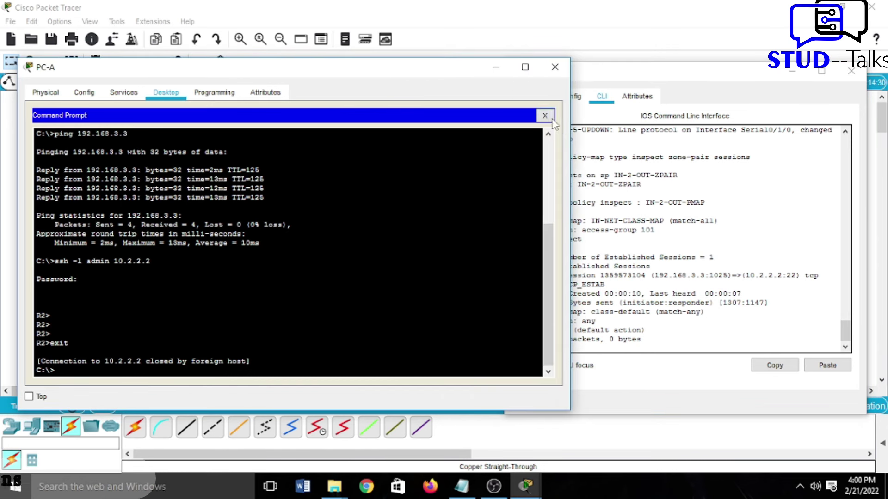
left_click(544, 115)
Open the web browser on PC-A and enter 192.168.1.3 as the URL.
left_click(406, 147)
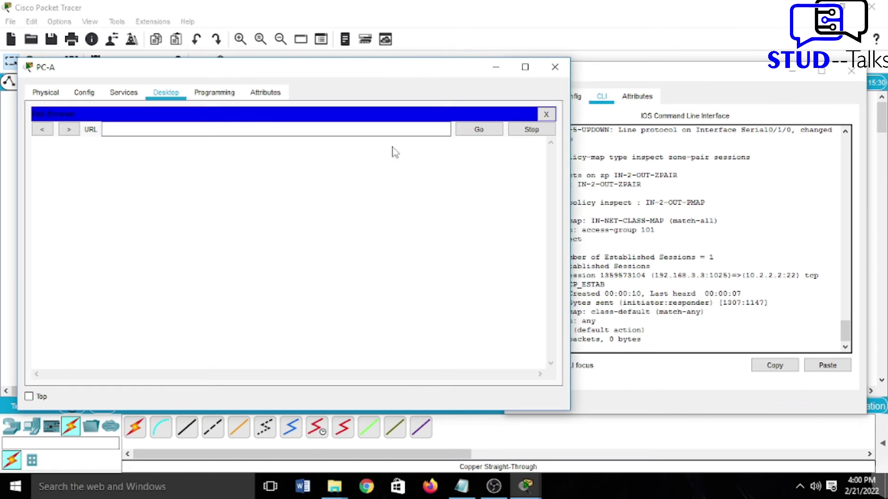
left_click(137, 130)
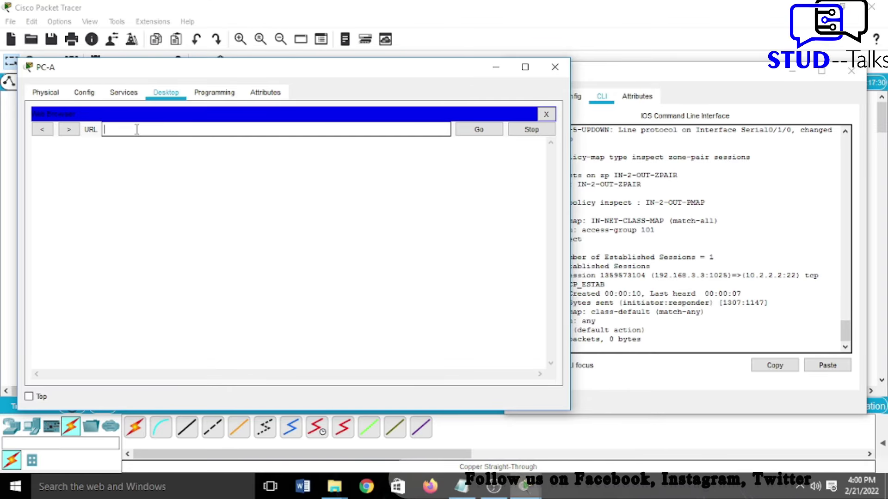
type("http")
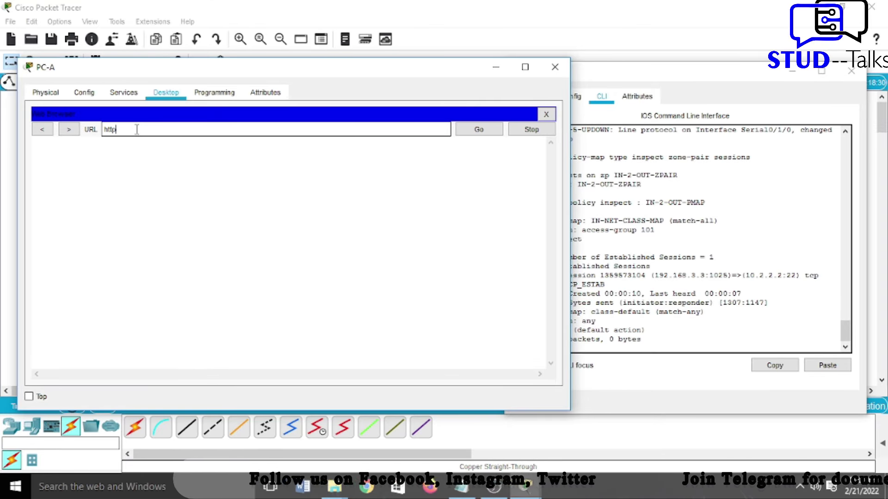
key("BackSpace")
key("BackSpace")
key("BackSpace")
key("BackSpace")
type("192.168.")
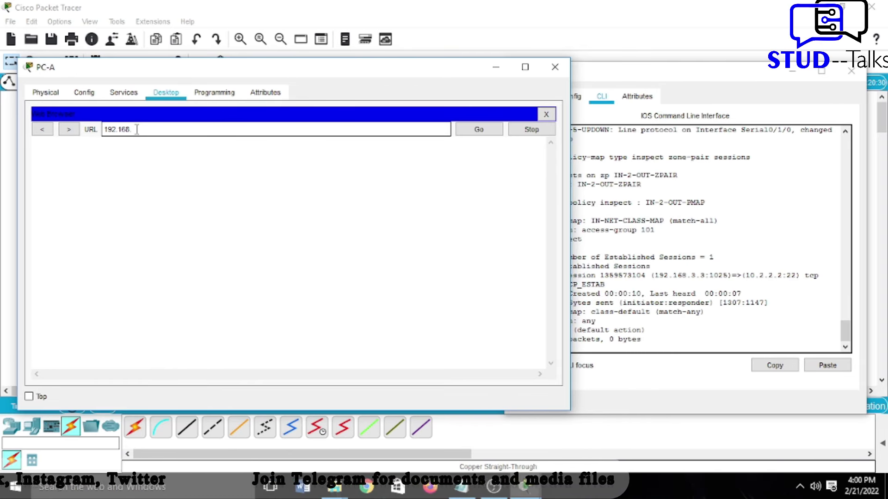
type("1.3")
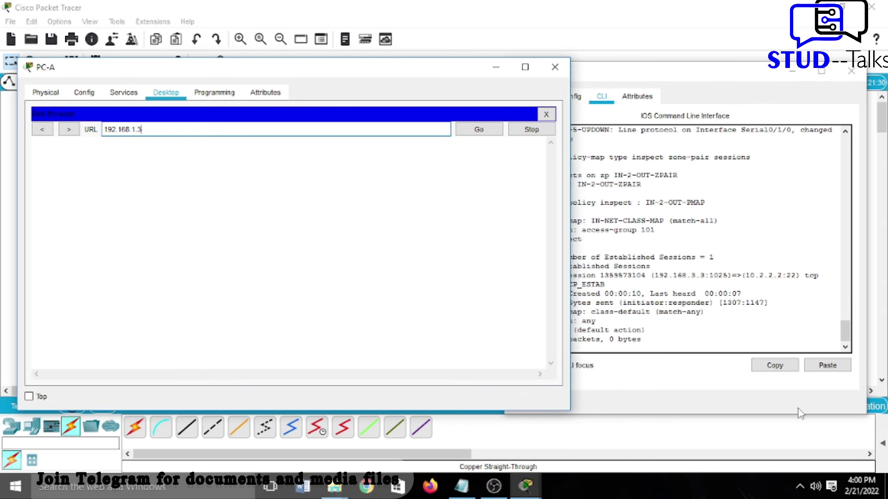
Load the 192.168.1.3 page on PC-A and rerun show policy-map type inspect zone-pair sessions on R3.
left_click(591, 348)
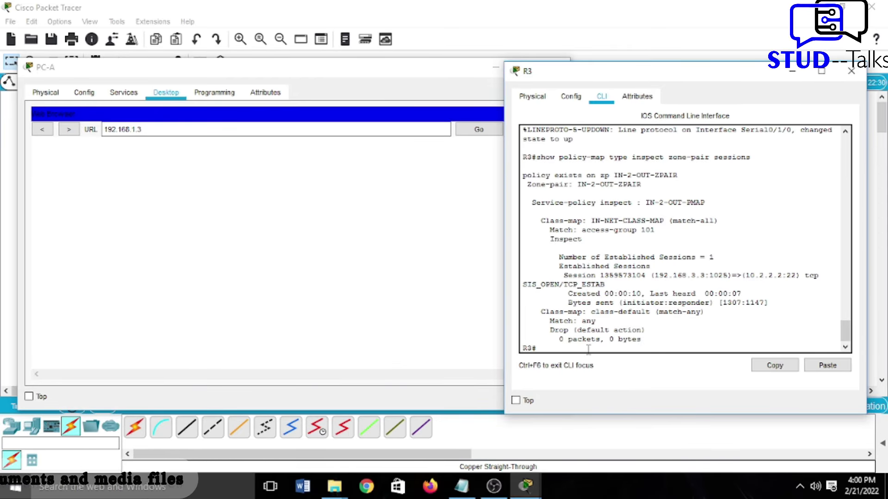
key("Return")
key("Return")
key("Up")
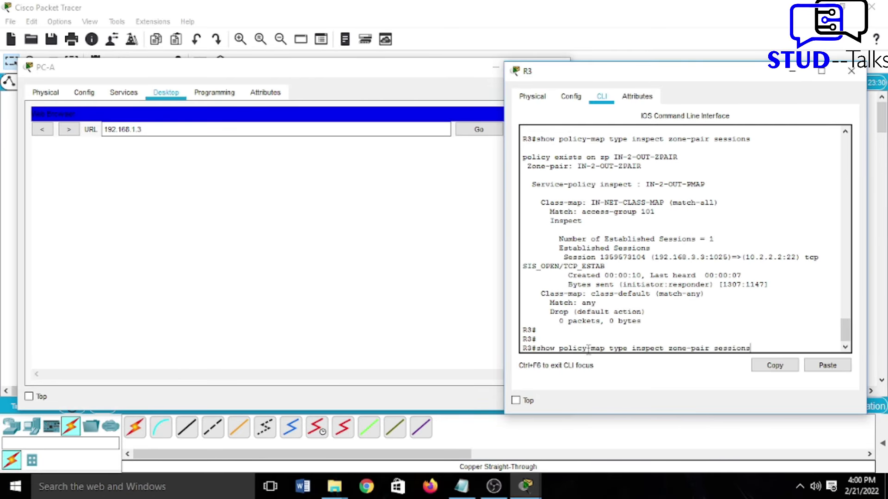
left_click(360, 246)
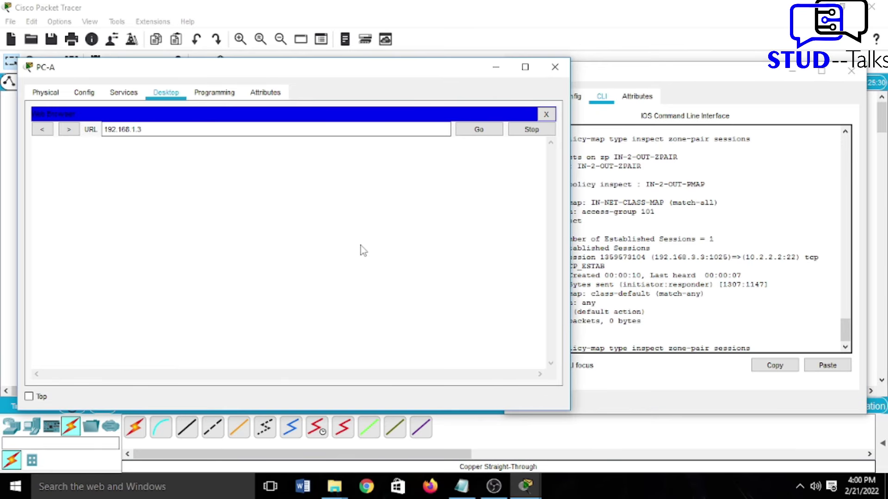
left_click(477, 130)
left_click(774, 338)
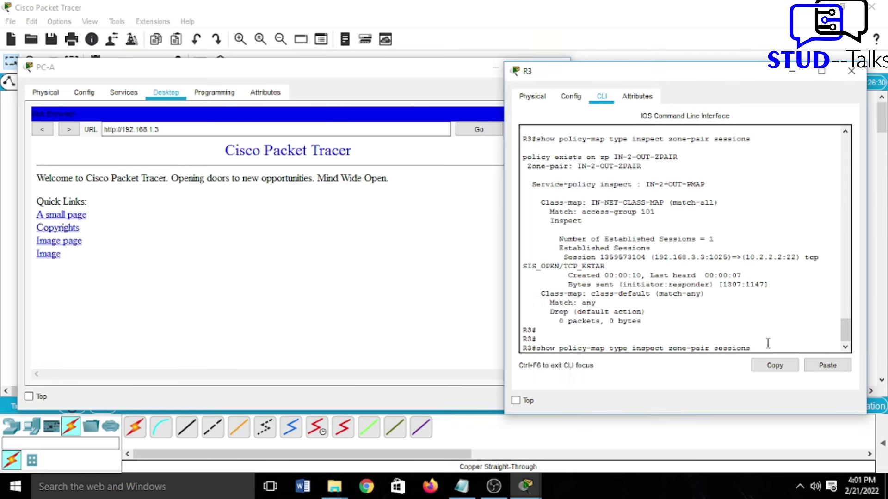
key("Return")
left_click(769, 286)
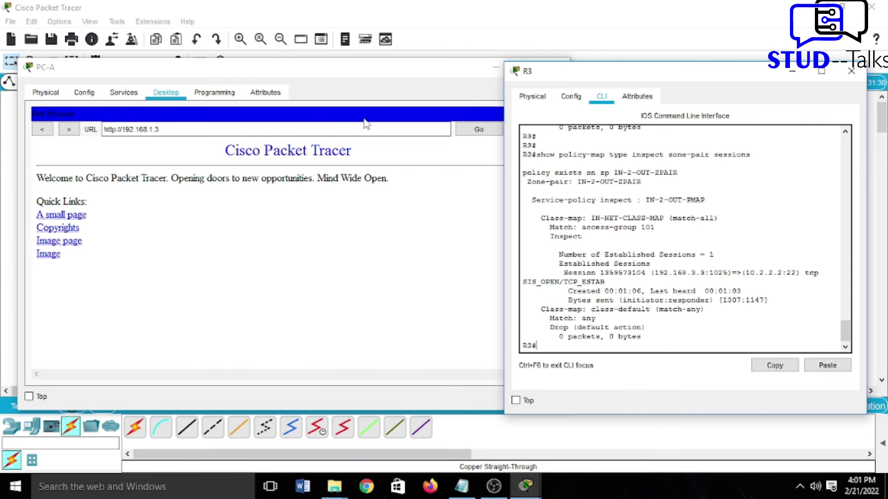
Close PC-A's web browser and open an SSH session from its command prompt to 10.2.2.2 as admin, entering the SSH password.
left_click(390, 69)
left_click(549, 115)
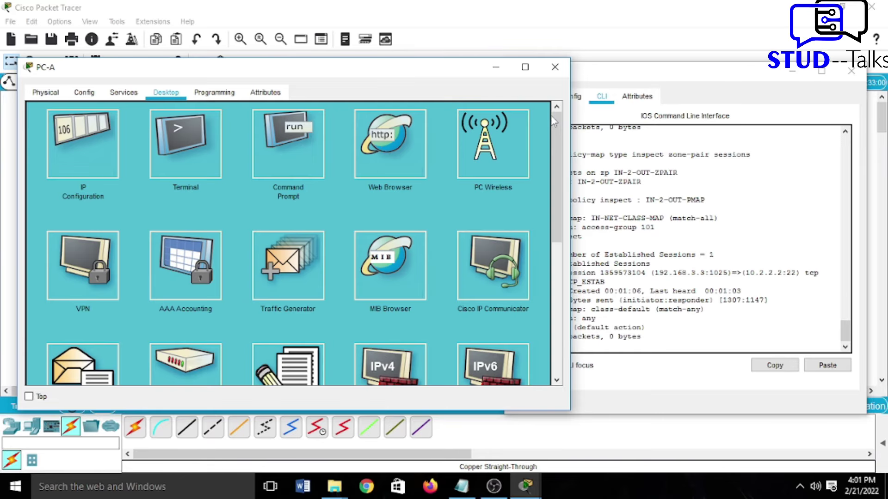
left_click(287, 141)
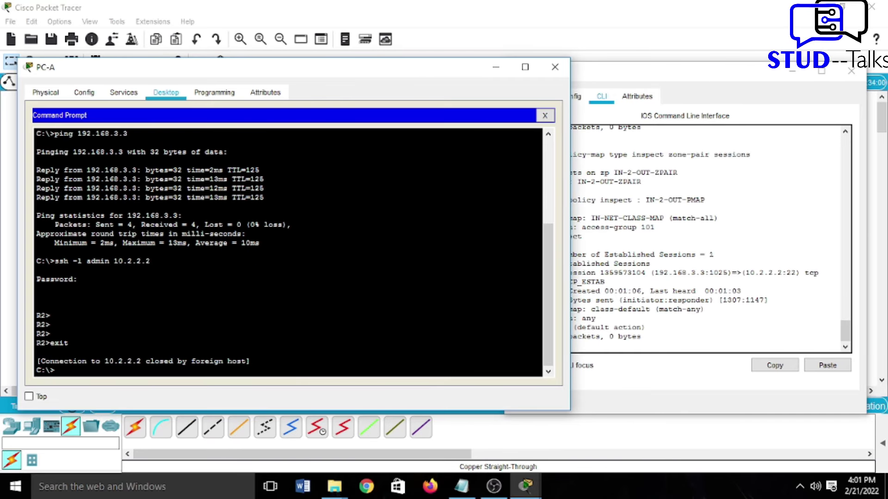
key("Return")
key("Return")
key("Up")
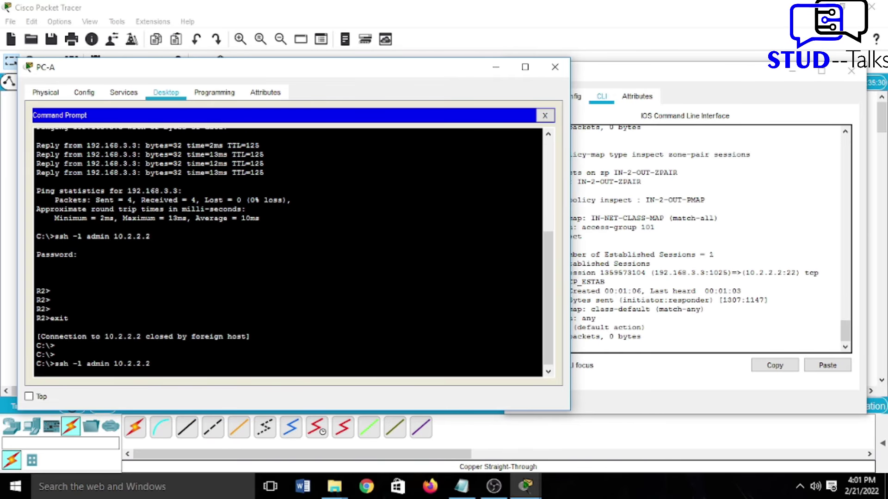
key("Return")
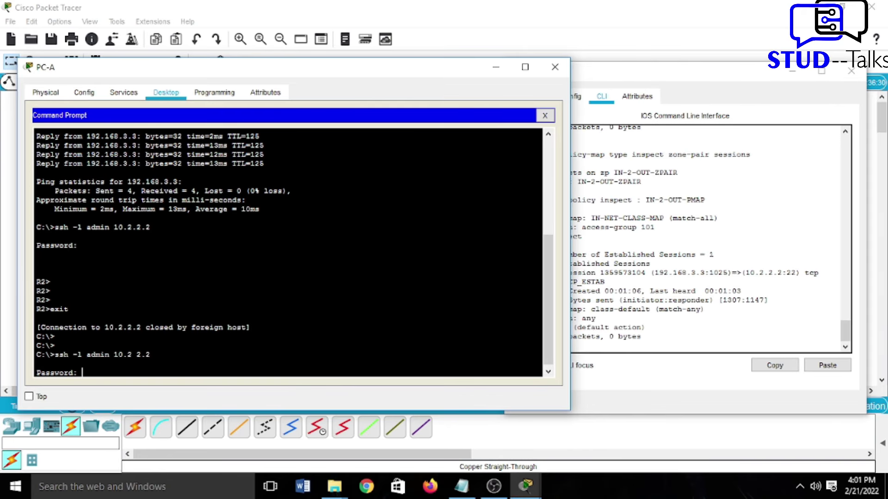
key("Return")
key("Return")
key("Return")
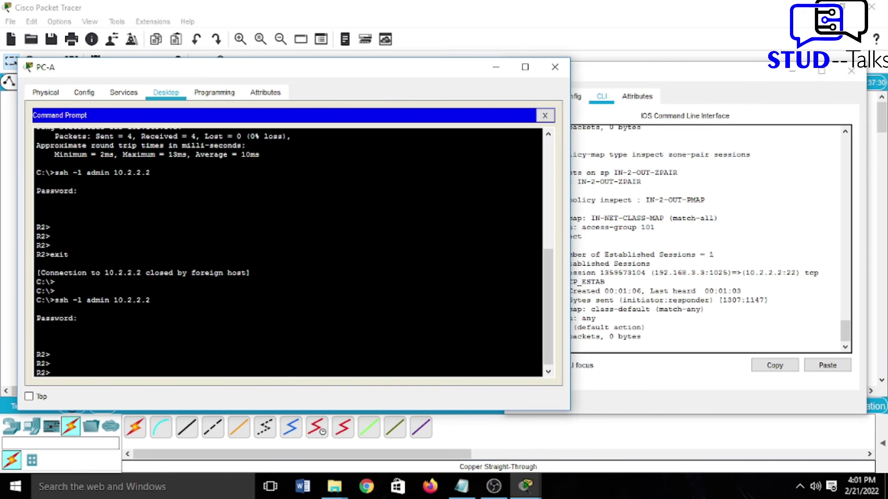
Rerun show policy-map type inspect zone-pair sessions on R3 and examine the established session entry.
left_click(669, 337)
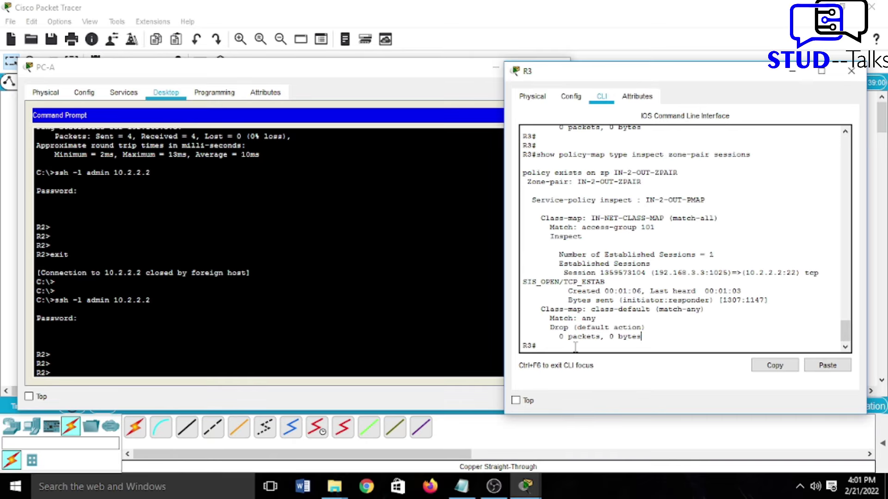
key("Up")
key("Return")
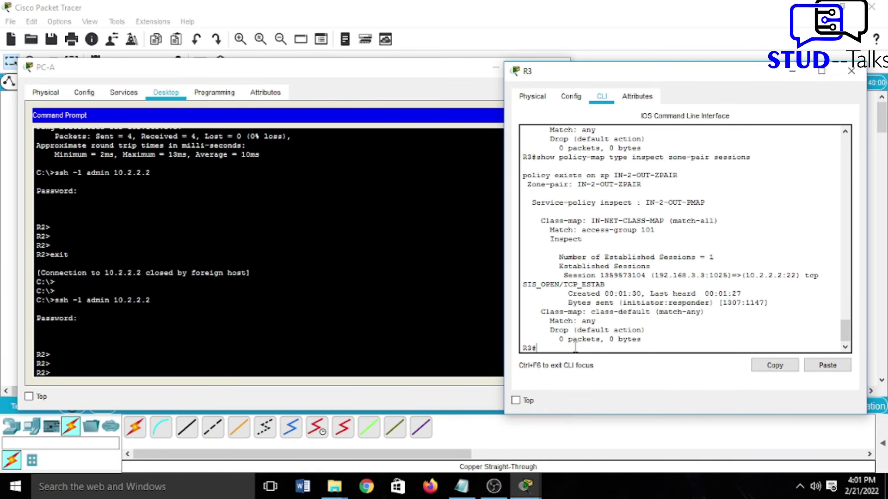
triple_click(566, 275)
left_click(652, 298)
scroll(595, 335, "down", 1)
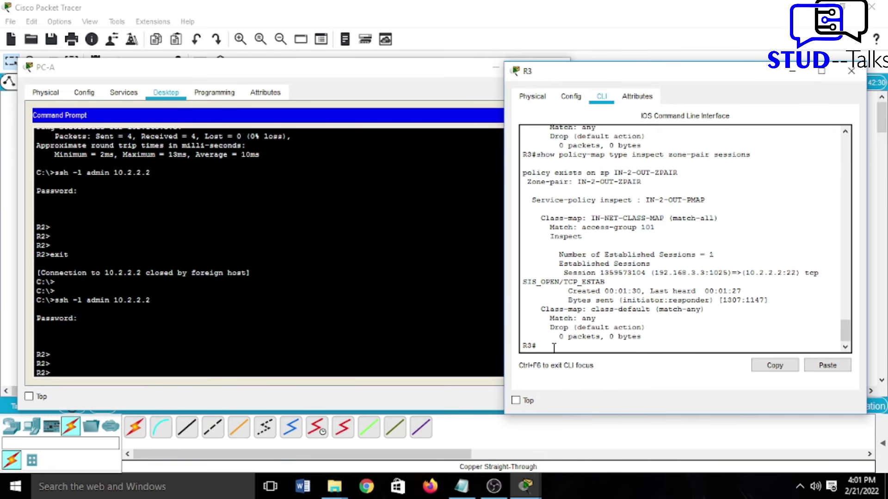
key("Return")
key("Return")
key("Return")
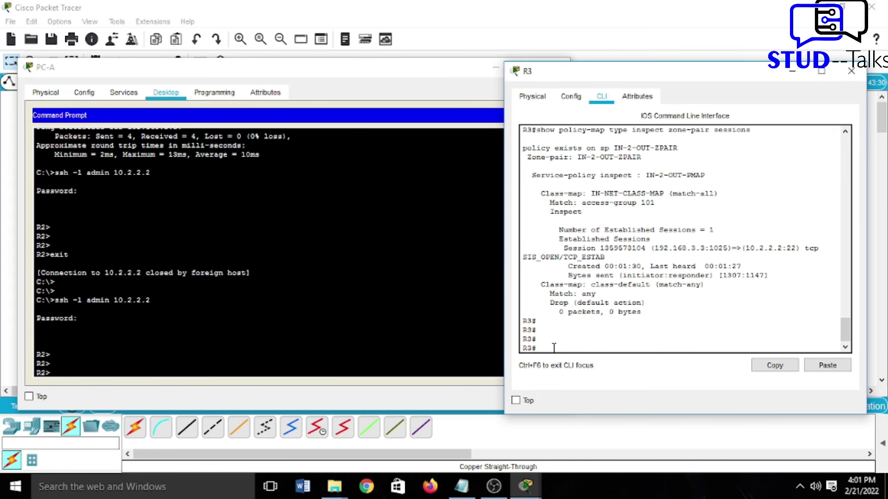
scroll(268, 252, "down", 1)
Exit the SSH session to R2 in PC-A's command prompt.
left_click(51, 361)
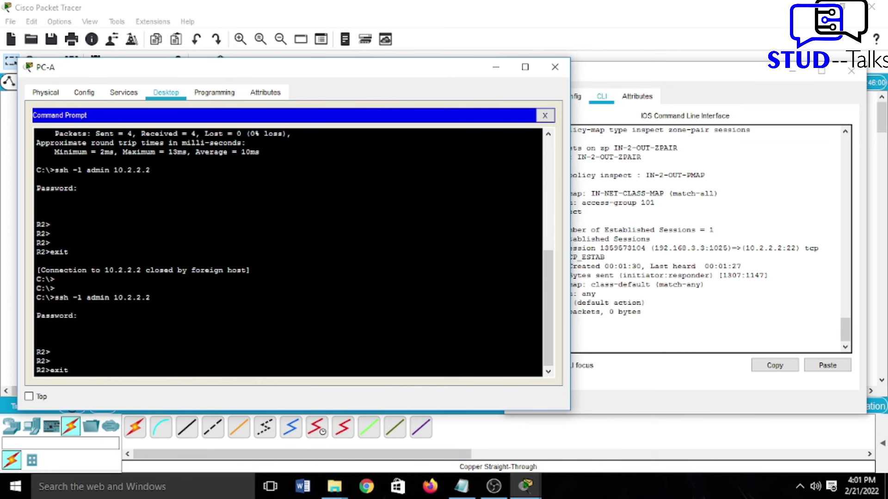
type("exit")
key("Return")
key("Return")
key("Return")
key("Return")
key("Return")
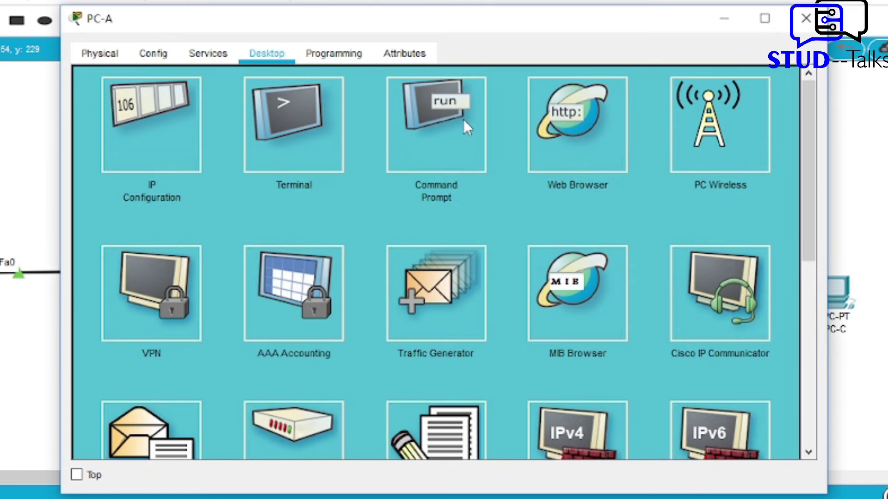
Ping 192.168.3.3 from PC-A's command prompt, then close the prompt and the PC-A window.
left_click(463, 119)
scroll(463, 119, "down", 10)
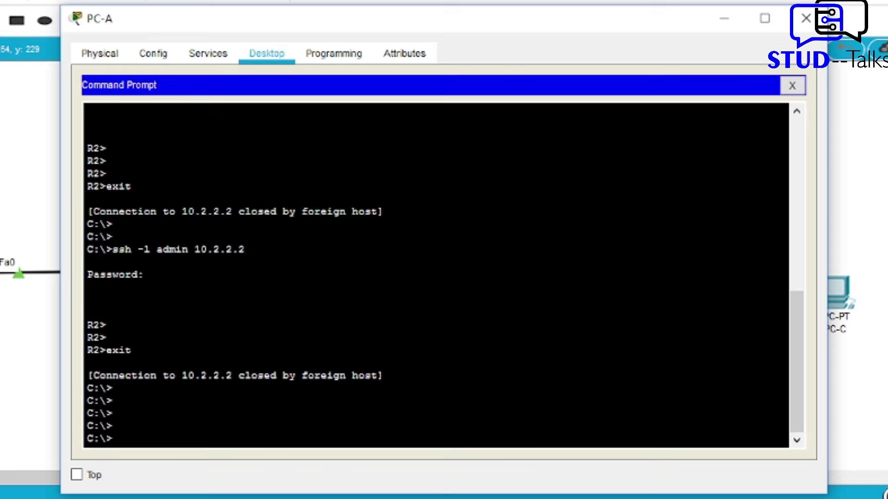
type("ping 192.168.3.3")
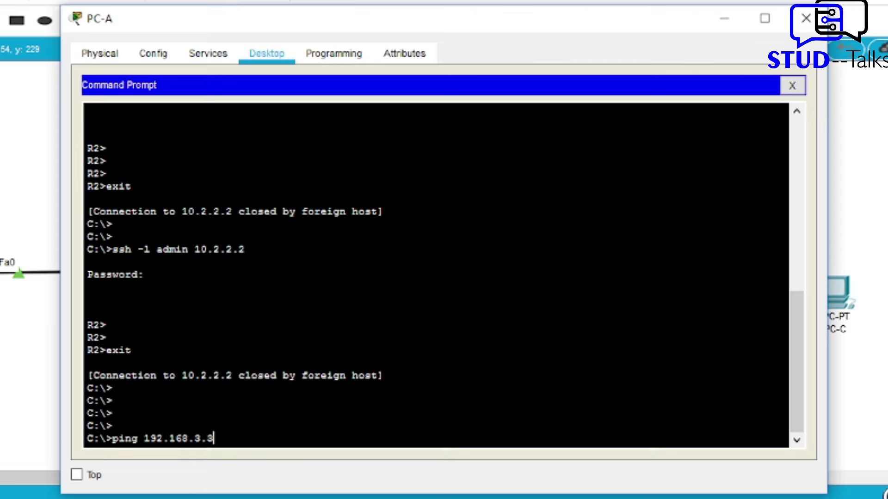
key("Return")
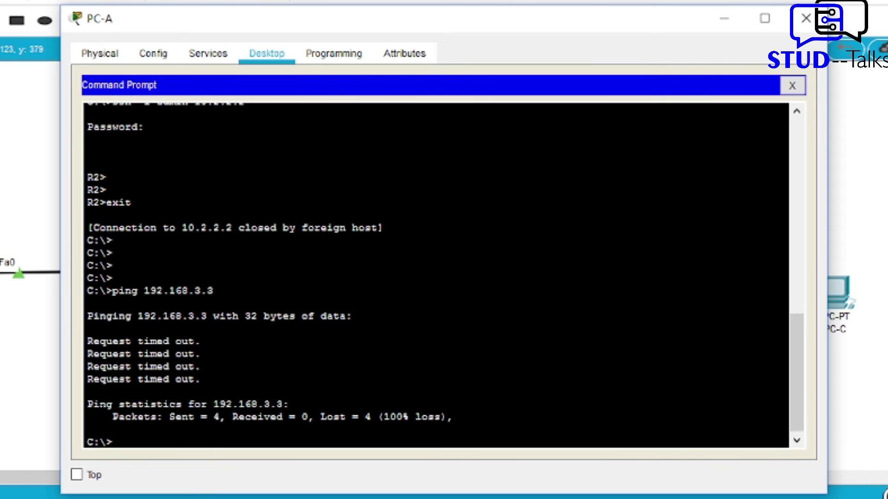
left_click(792, 85)
left_click(802, 20)
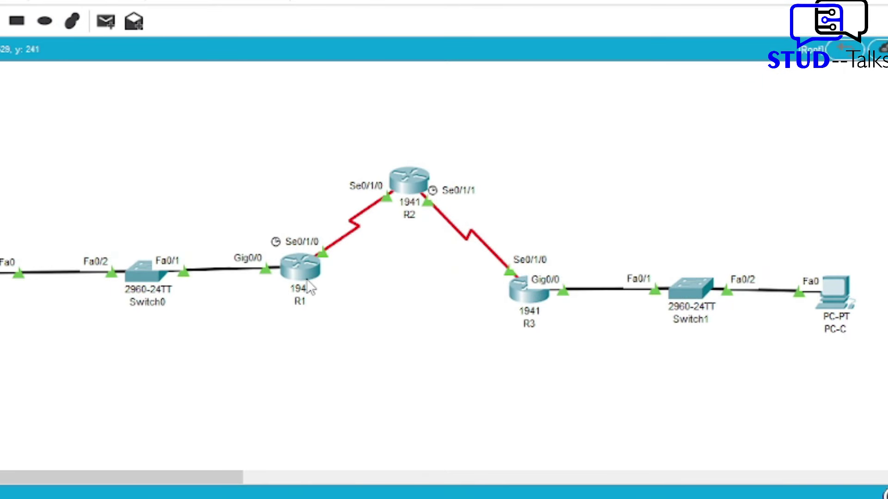
Open R2's CLI and log in to privileged EXEC mode, entering the console and enable passwords.
left_click(432, 181)
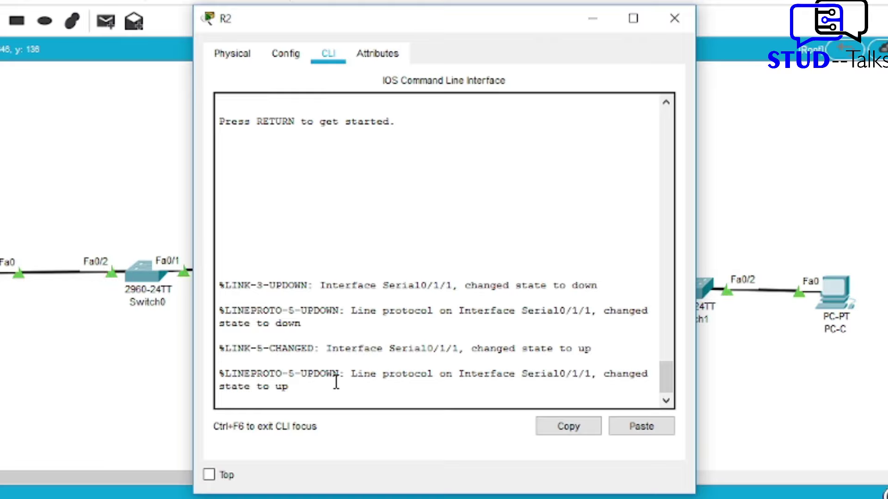
key("Return")
key("Return")
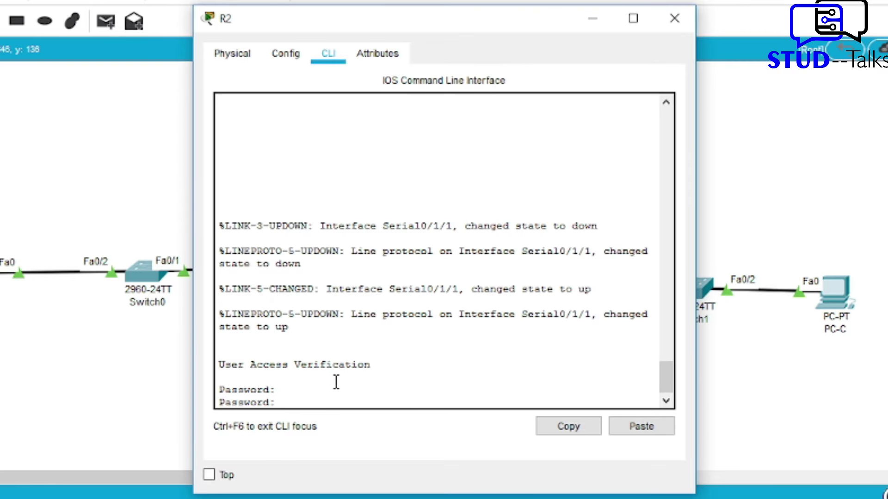
key("Return")
type("en")
key("Return")
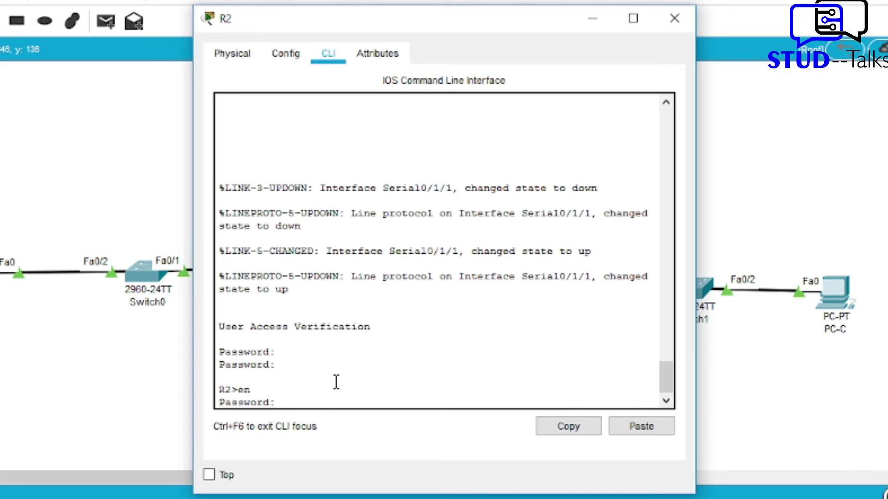
key("Return")
key("Return")
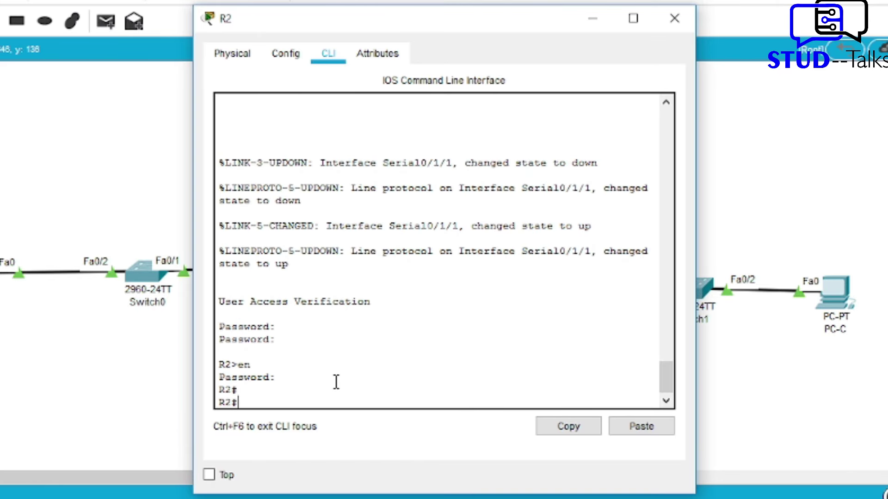
Ping 192.168.3.3 from R2, check the success rate, and close the R2 window.
type("ping 192.168.3.3")
key("Return")
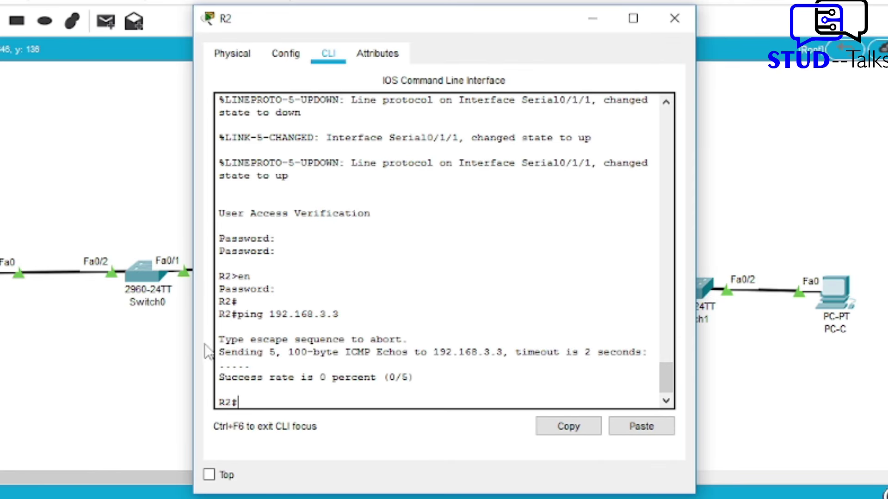
left_click_drag(252, 378, 415, 382)
left_click(415, 383)
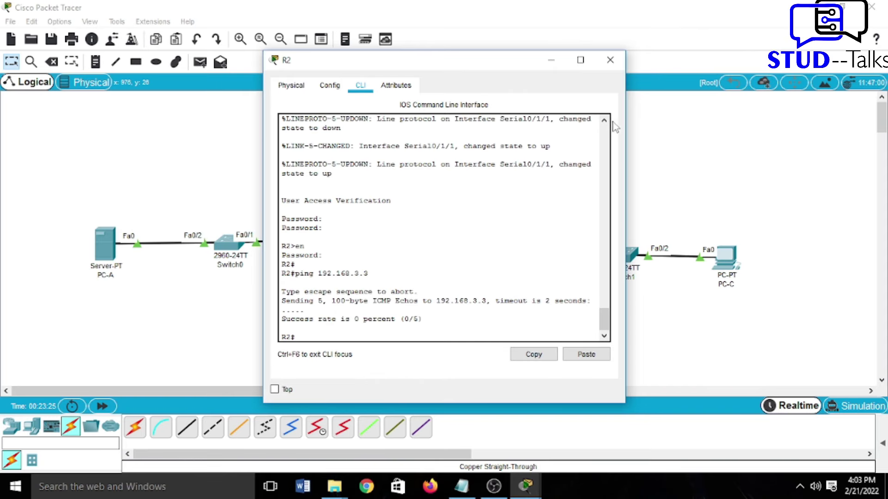
left_click(610, 59)
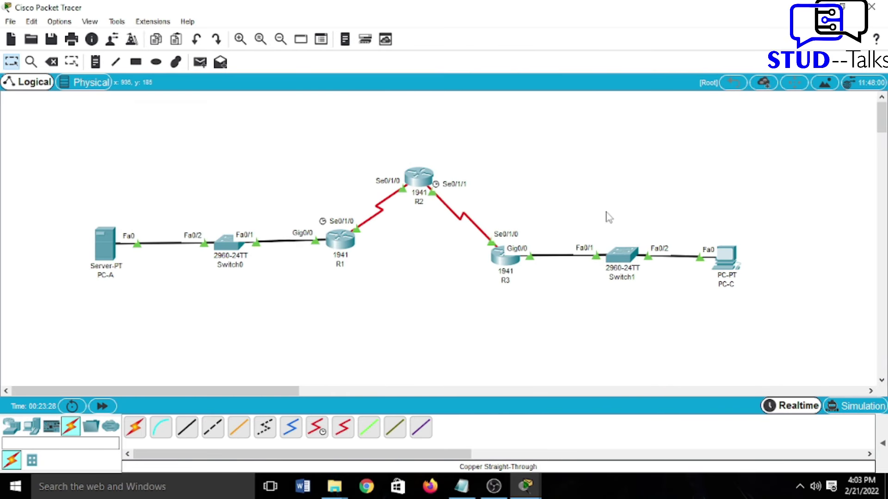